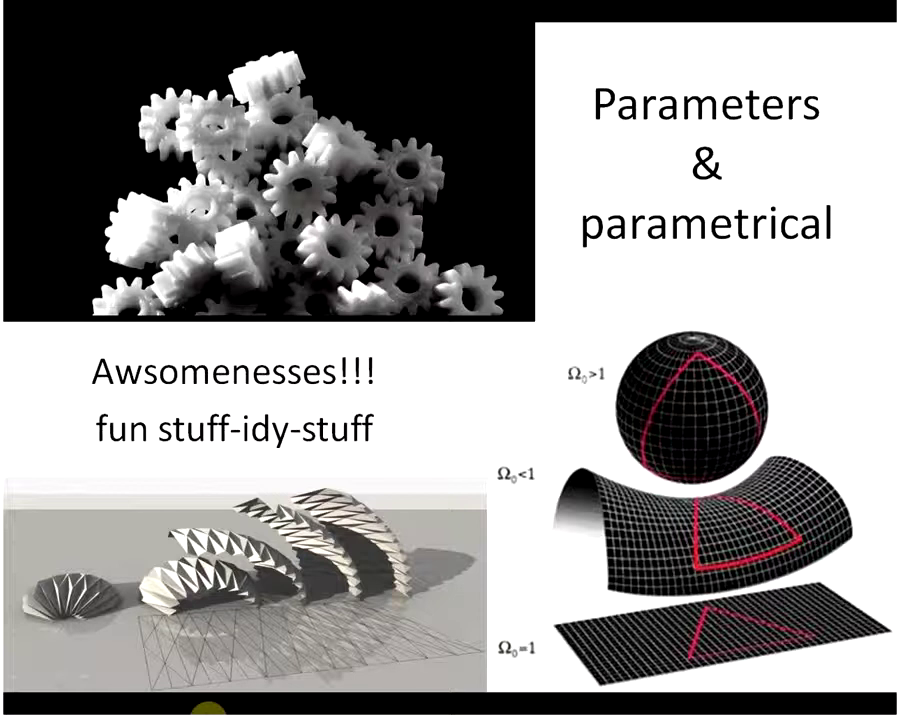
Step: End the Parameters & parametrical slide show and return to Normal view
click(455, 600)
click(455, 601)
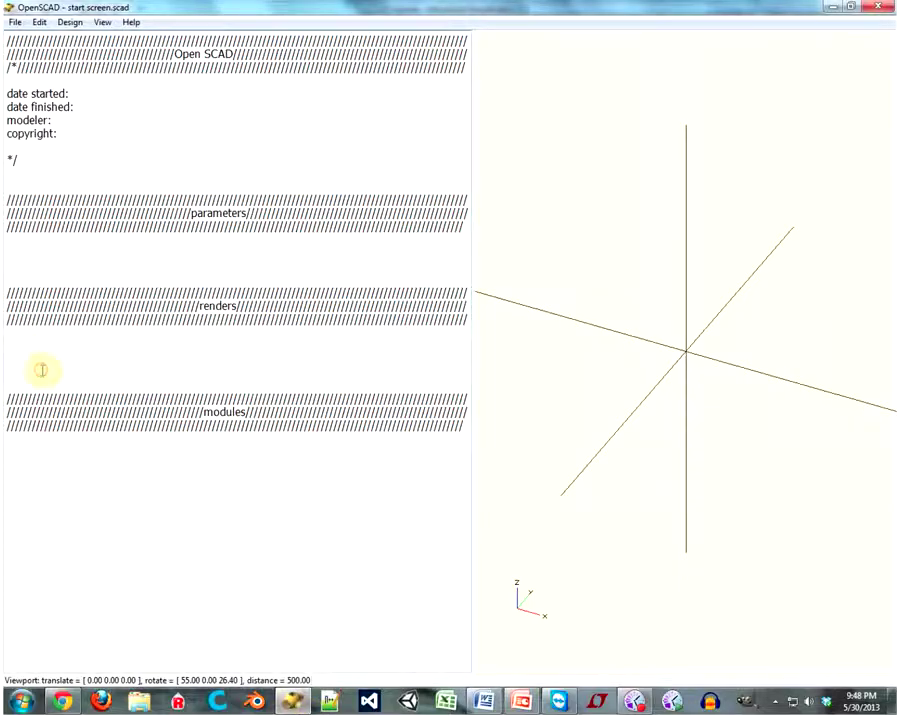
click(62, 258)
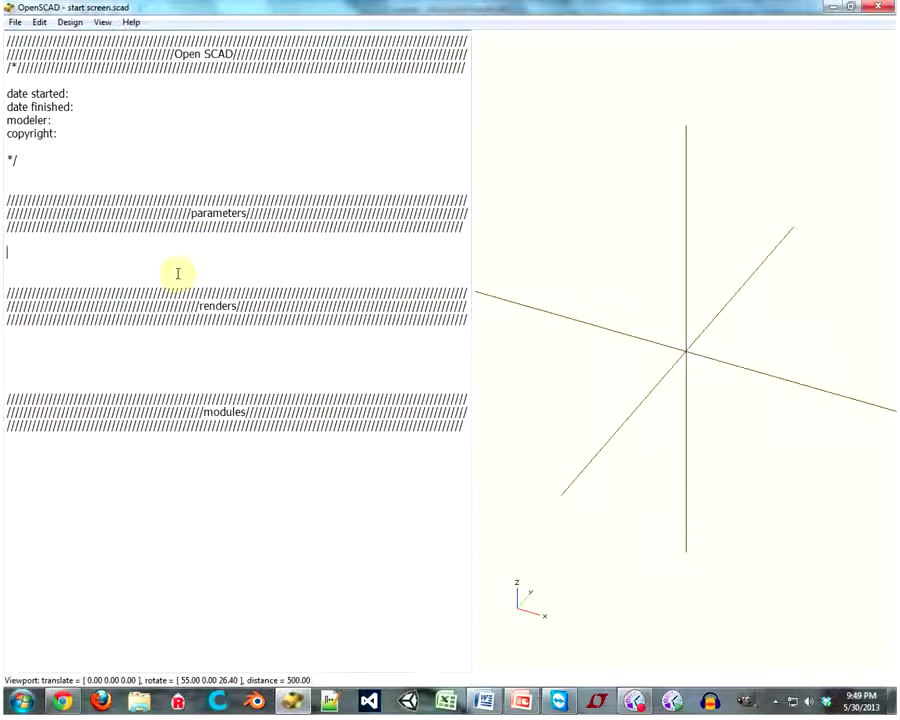
Step: Add the height = 20 parameter and begin a cylinder(height, statement under renders
text(height)
text( = )
text(20;)
drag(80, 254, 5, 253)
click(110, 358)
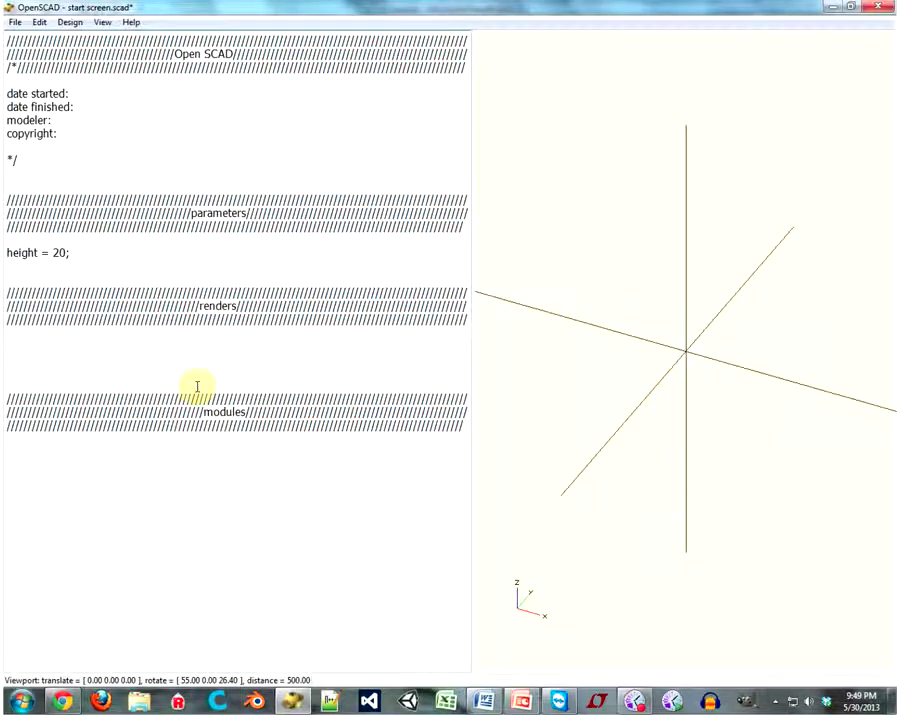
text(cylinder()
text(height,)
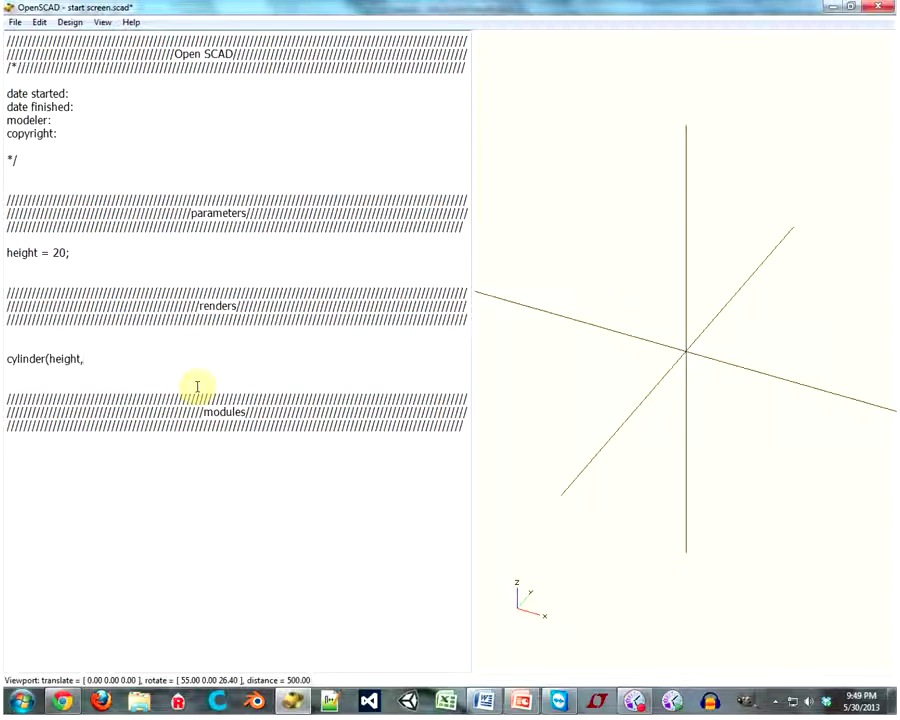
Step: Add radius = 15; and complete cylinder(height,radius,radius);
click(7, 263)
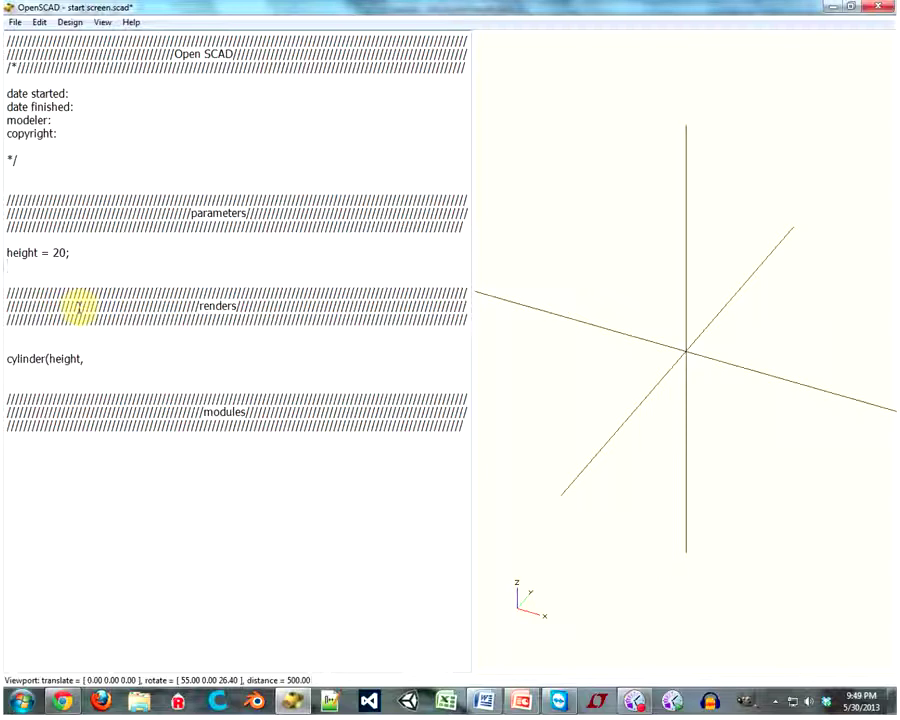
text(radius = )
text(15;)
click(85, 358)
text(radiu)
key(BackSpace)
key(BackSpace)
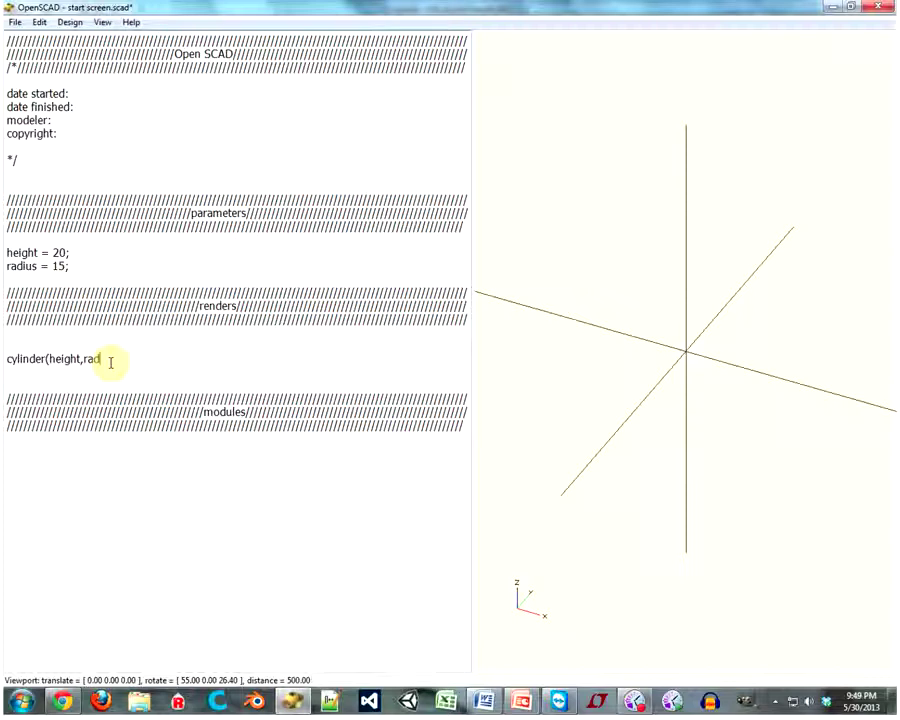
text(ius)
text(,radius);)
Step: Preview the cylinder, change height to 50, and re-render to view the taller cylinder
key(F5)
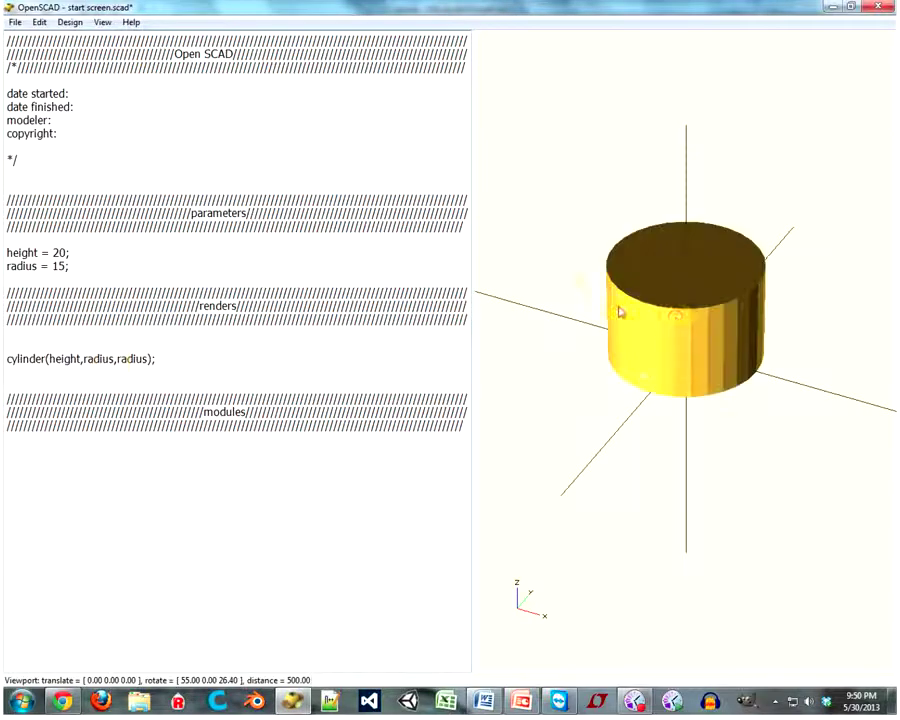
mouse_move(663, 321)
mouse_down()
mouse_move(587, 297)
mouse_move(737, 304)
mouse_move(700, 327)
mouse_move(659, 305)
mouse_move(658, 330)
mouse_move(690, 296)
mouse_up()
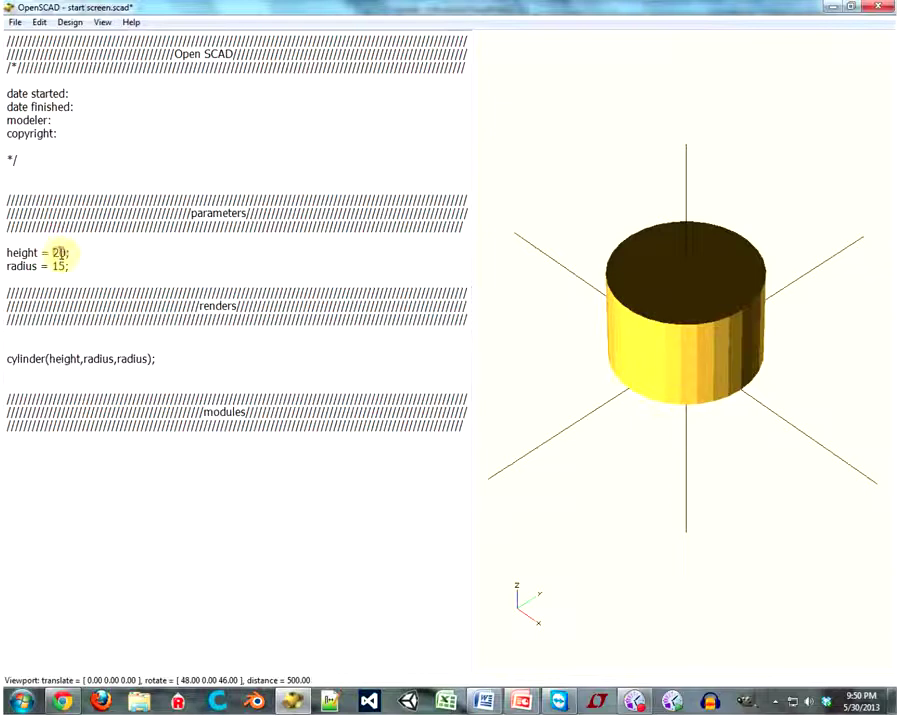
text(5)
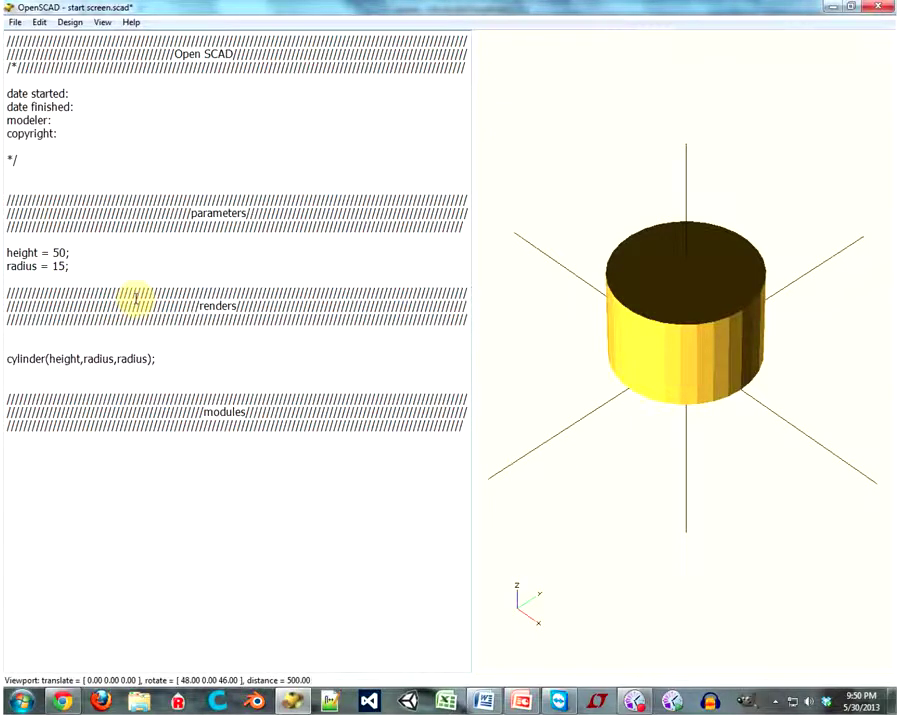
key(F5)
drag(706, 413, 687, 356)
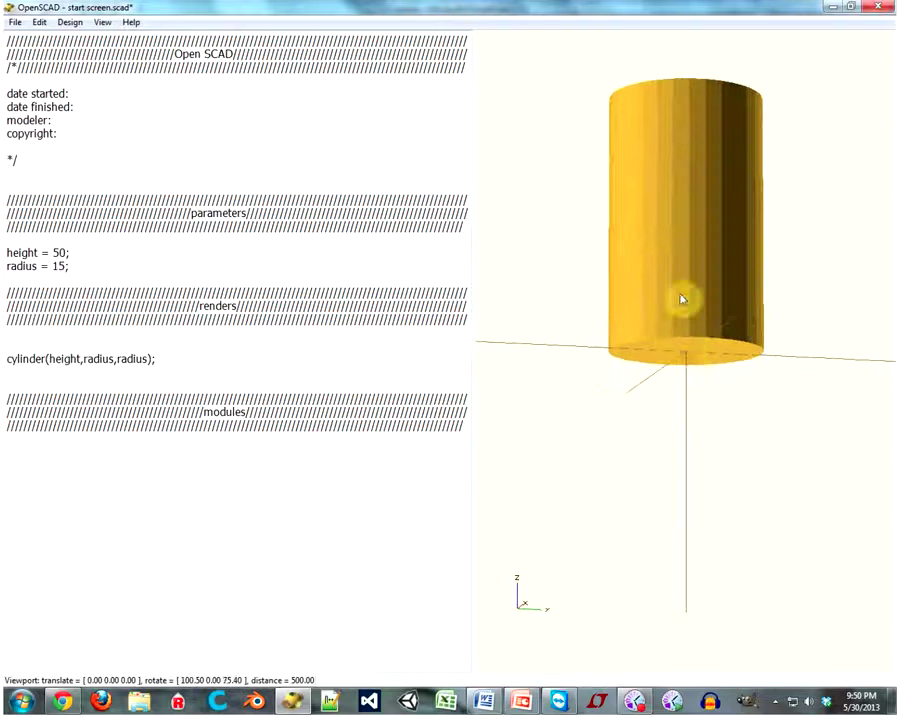
drag(686, 294, 691, 243)
scroll(691, 243, down, 1)
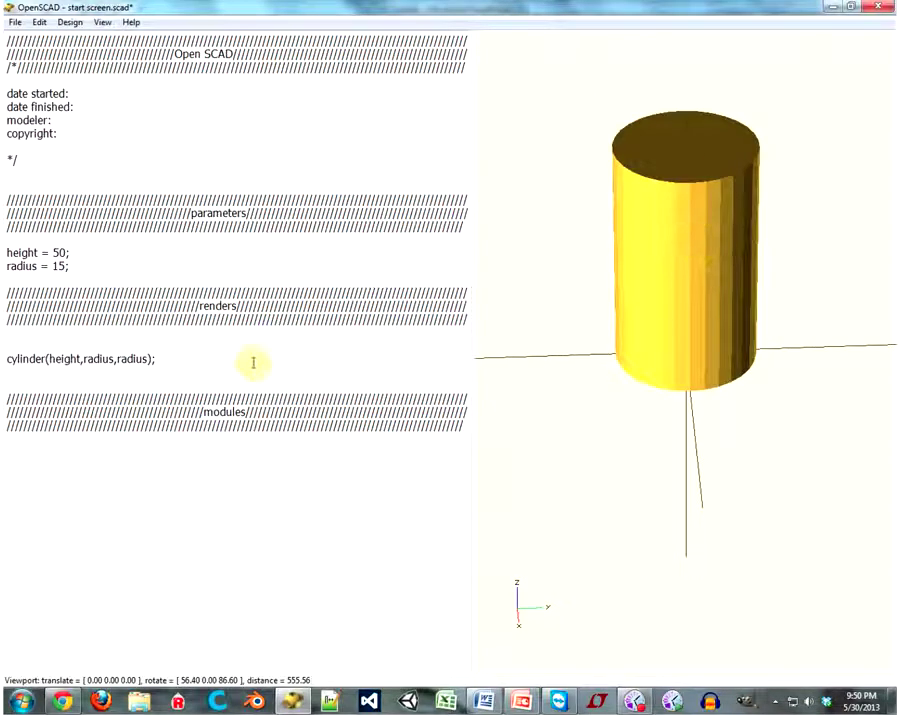
click(173, 362)
Step: Start a cube( line under renders and add length = 30; and width = 10; parameters
key(Return)
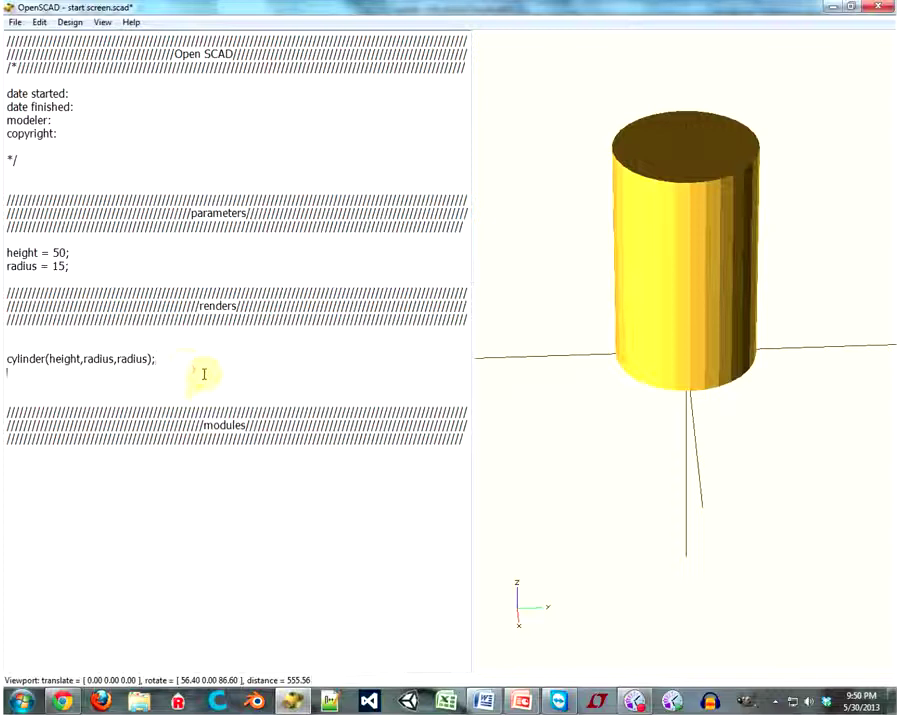
text(cube)
text(()
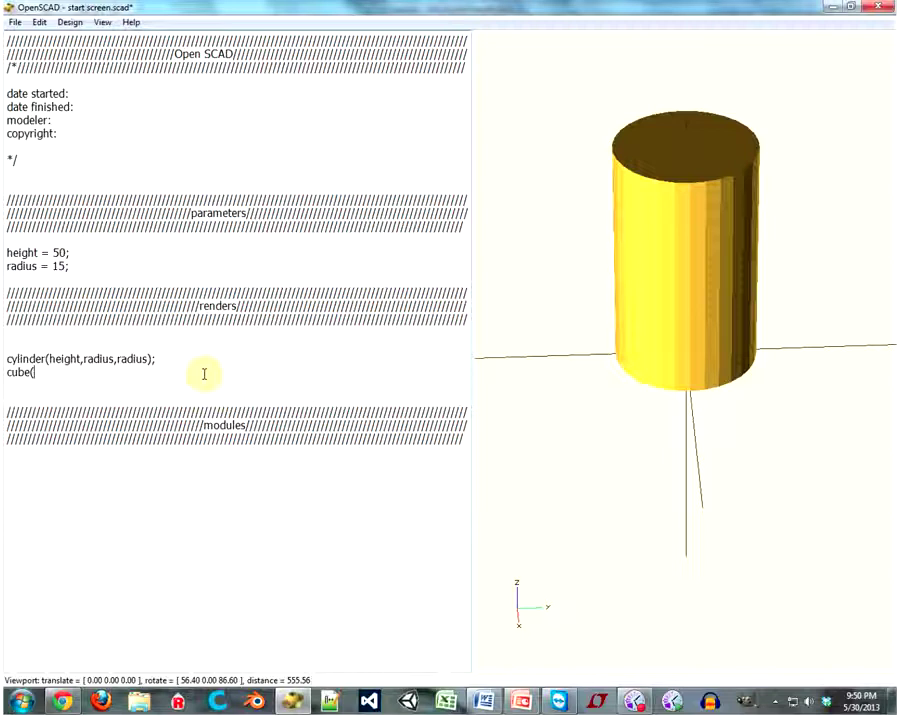
click(22, 278)
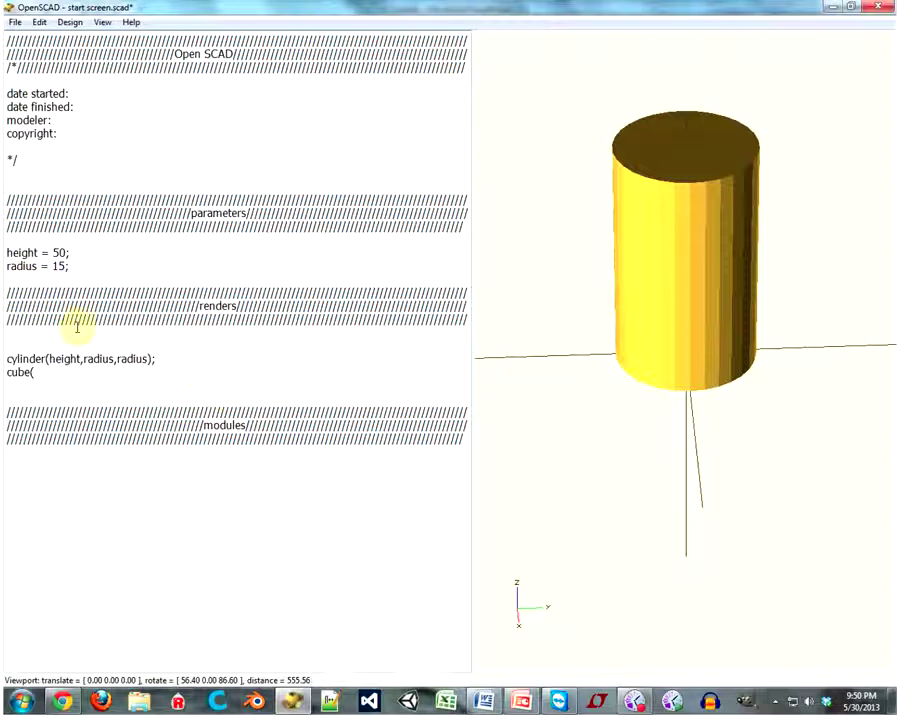
key(Return)
key(Return)
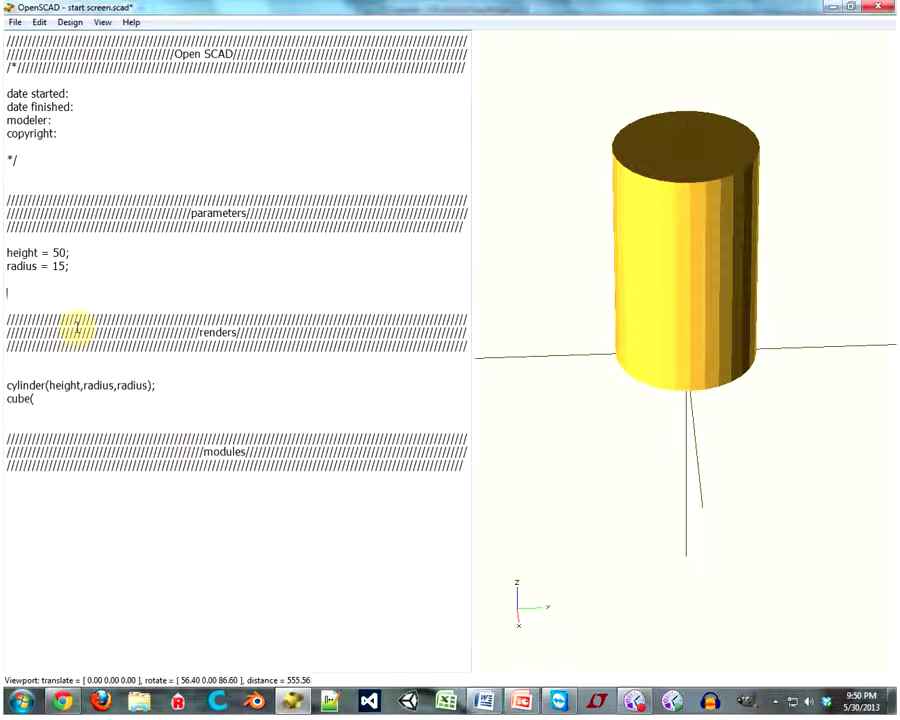
text(leng)
text(th = 30;)
key(Return)
text(width = )
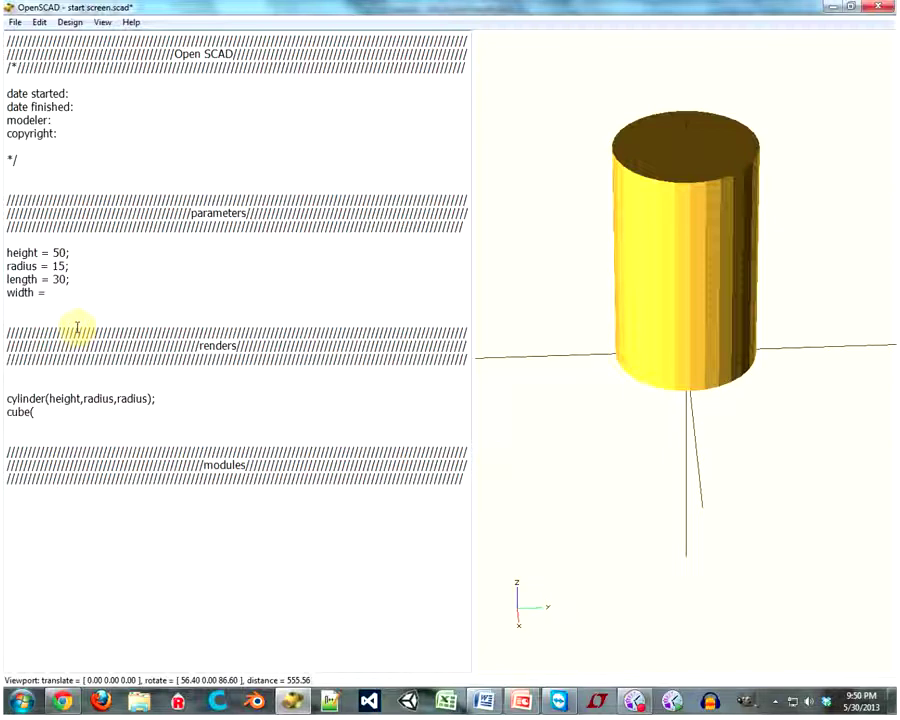
text(10;)
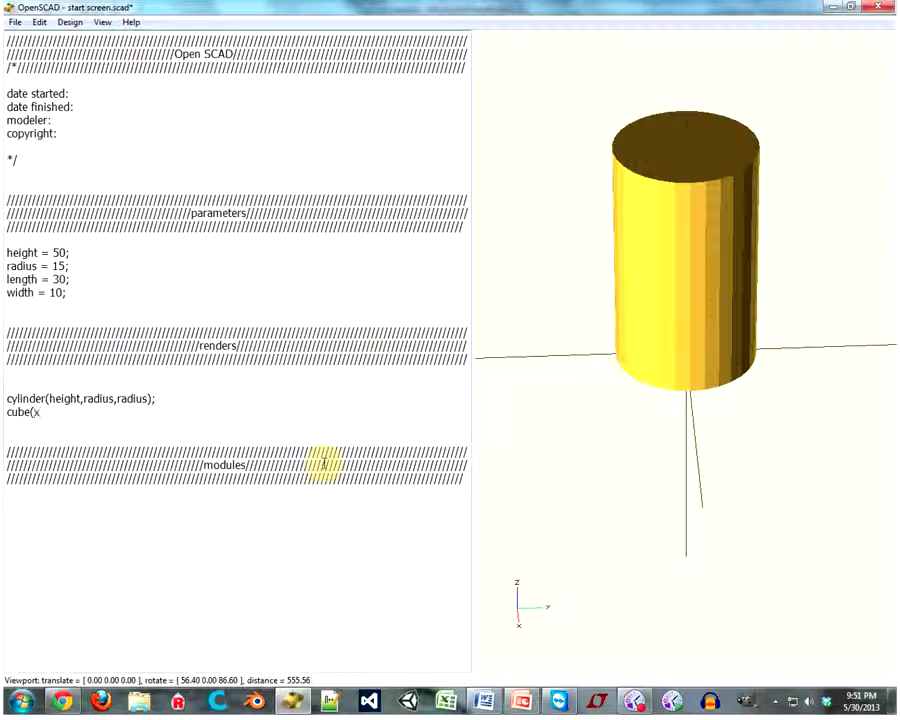
Step: Complete cube([width,length,height]); and preview the box beside the cylinder
drag(725, 420, 732, 408)
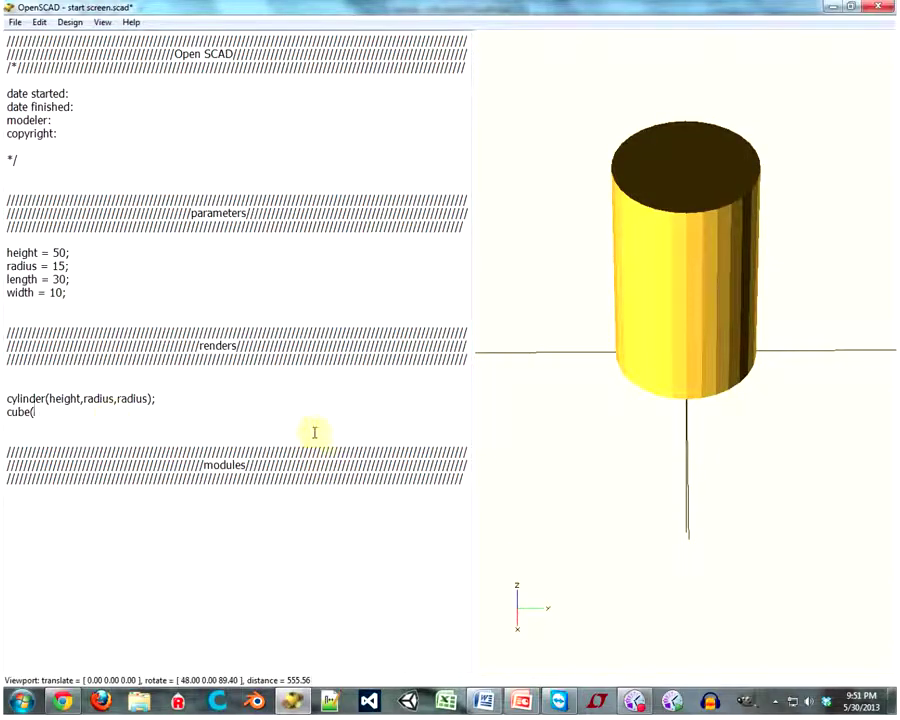
text(width)
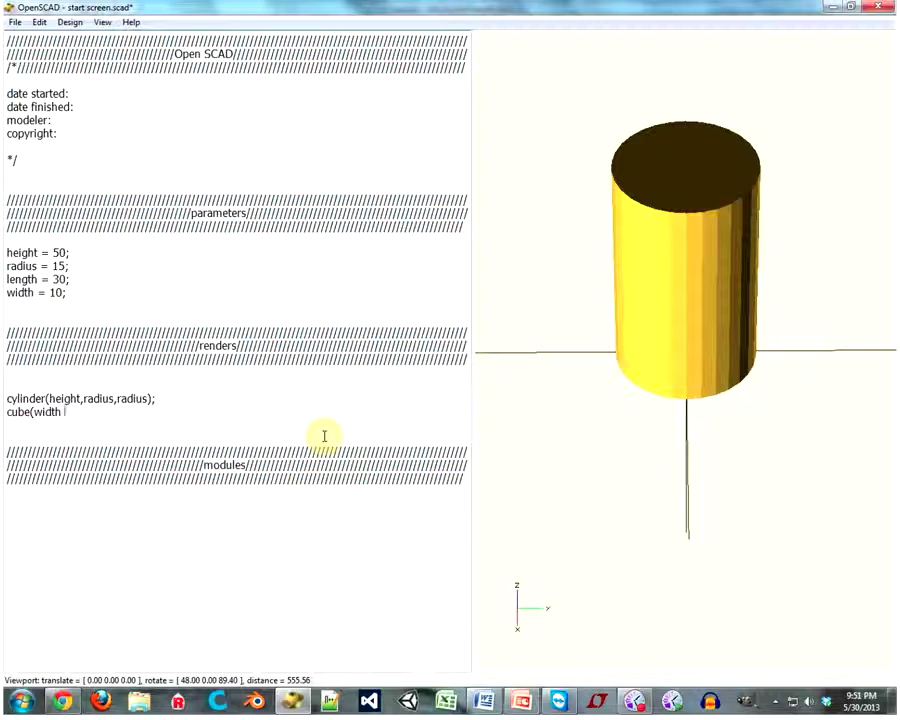
text(,)
text(,)
text(length)
text(,)
text(hei)
text(gth)
key(Left)
key(BackSpace)
text(t)
text())
key(Left)
text(])
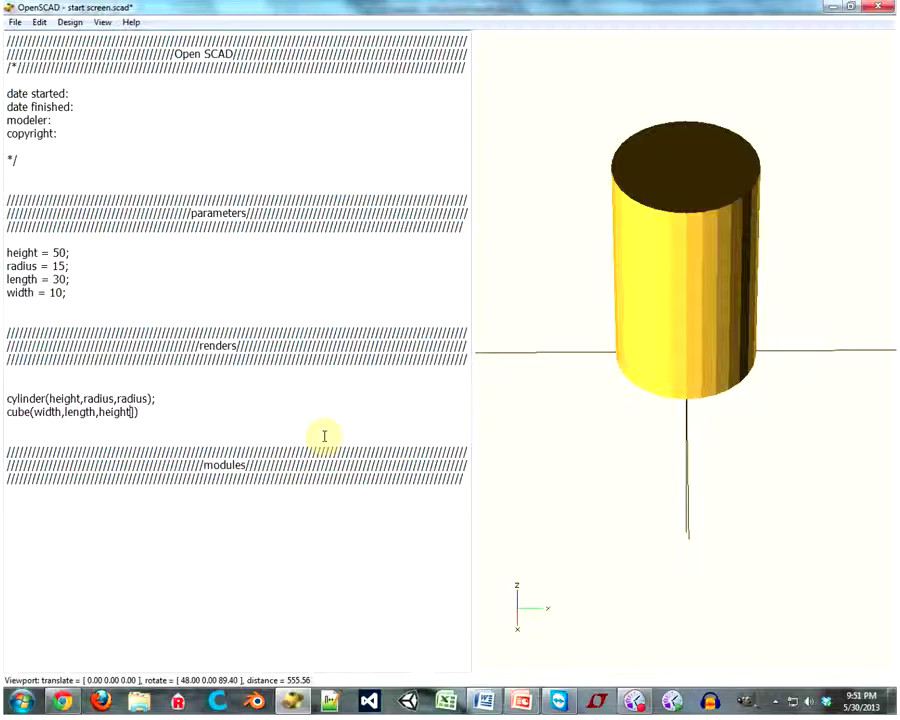
key(Left)
key(Left)
key(Left)
key(Left)
key(Left)
key(Left)
key(Left)
key(Left)
key(Left)
key(Left)
key(Left)
key(Left)
text([[)
key(Right)
key(Right)
key(Right)
key(Right)
key(Right)
key(Right)
key(Right)
key(Right)
key(Right)
key(Right)
key(Right)
key(Right)
key(Right)
text(;)
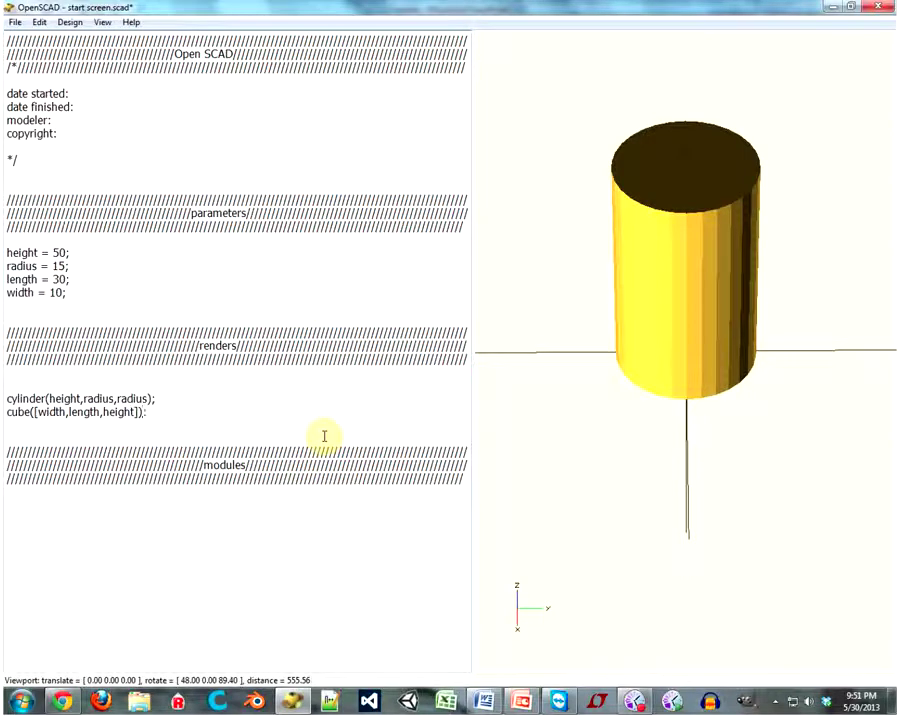
key(F5)
drag(788, 277, 725, 315)
Step: Prefix the cube with ! to preview it alone, then set width to 15
click(8, 416)
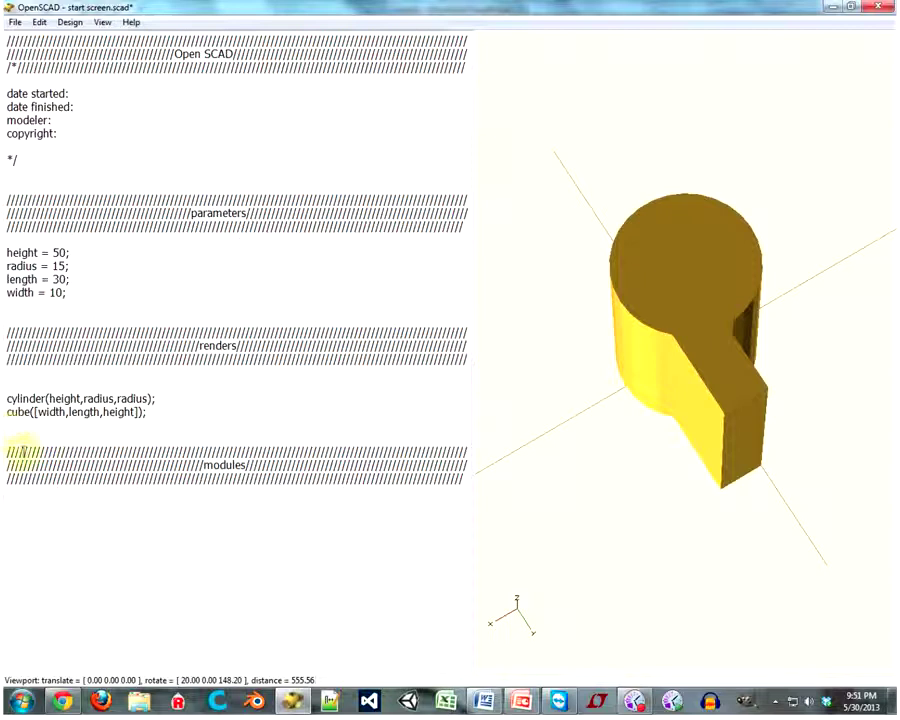
text(t)
mouse_move(564, 441)
mouse_down()
mouse_move(667, 418)
mouse_move(683, 426)
mouse_up()
key(F5)
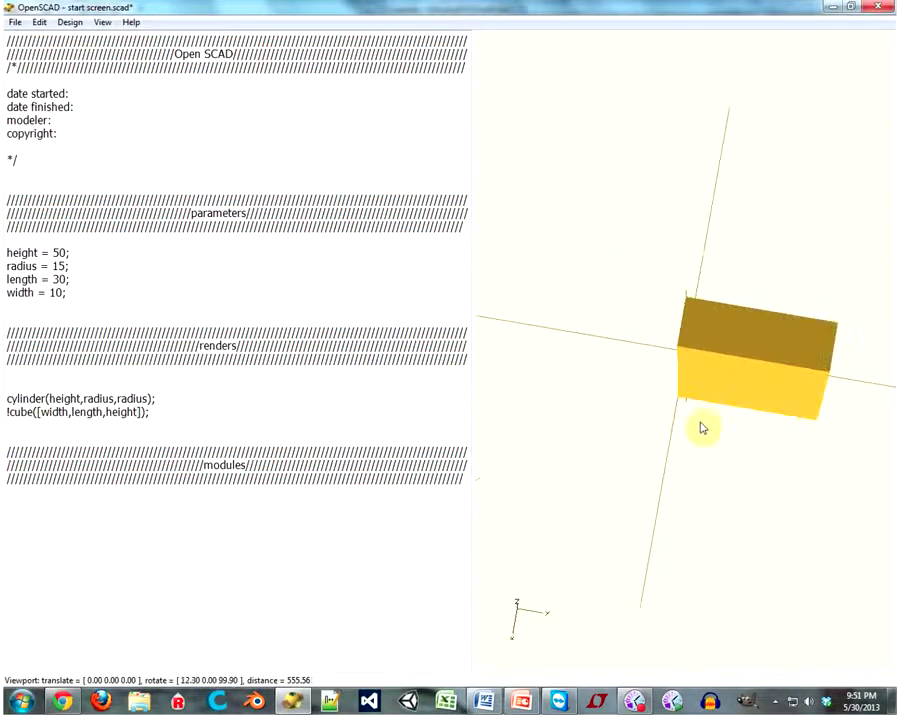
mouse_move(768, 372)
mouse_down()
mouse_move(730, 363)
mouse_move(748, 376)
mouse_up()
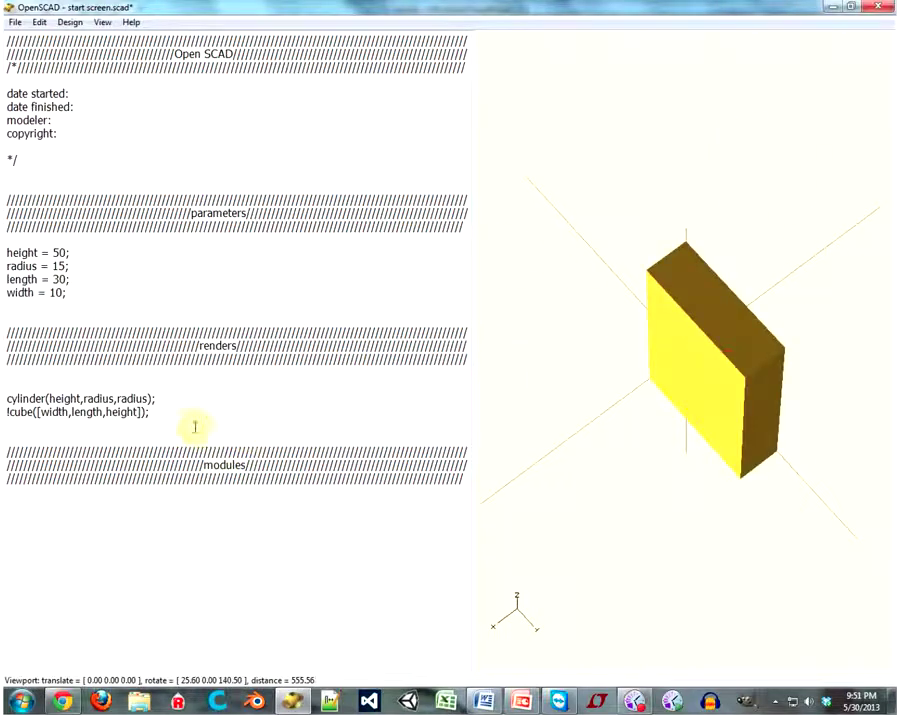
drag(534, 439, 721, 418)
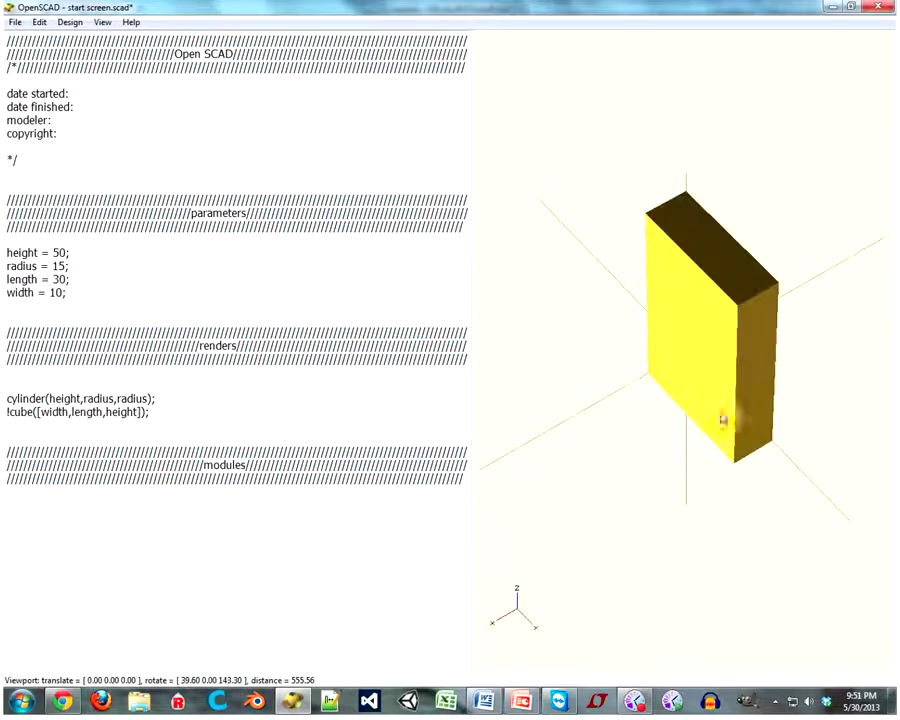
click(62, 292)
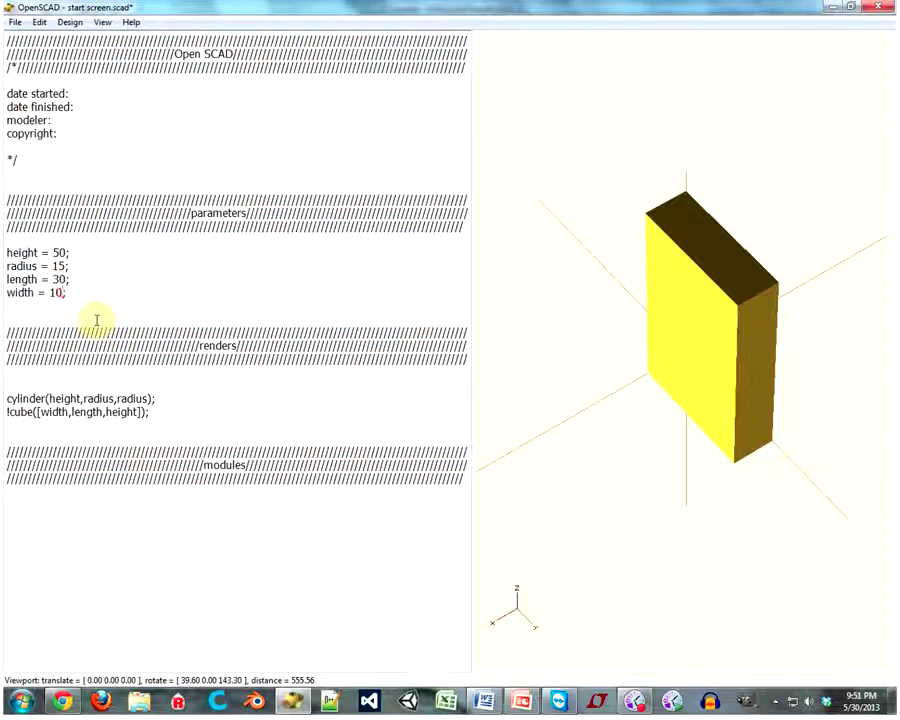
text(5)
key(F5)
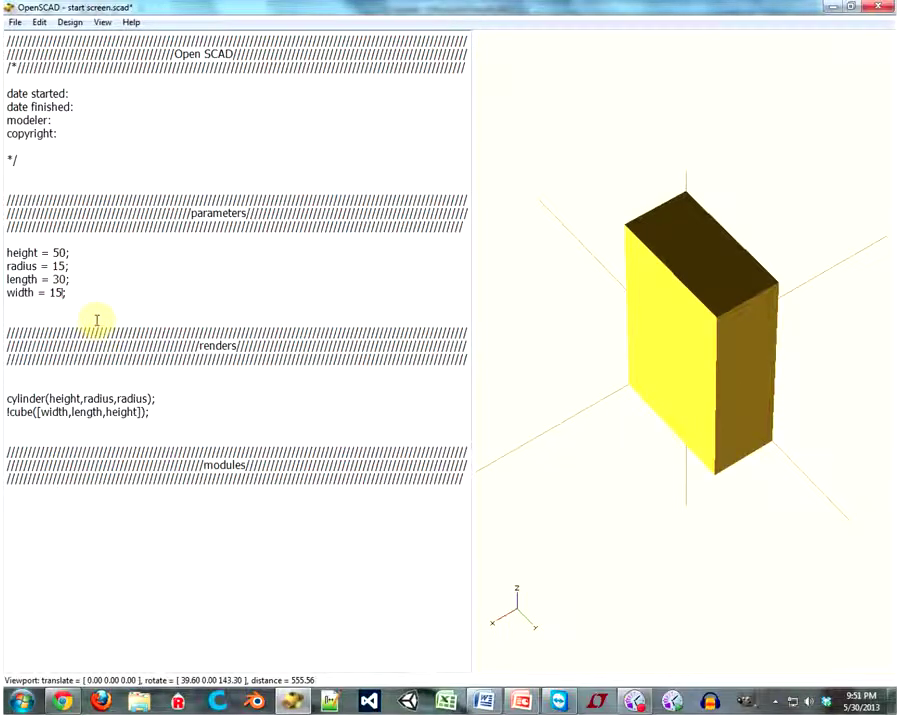
Step: Remove the ! and raise height to 100, previewing the taller cylinder with the box
click(10, 411)
key(BackSpace)
key(F5)
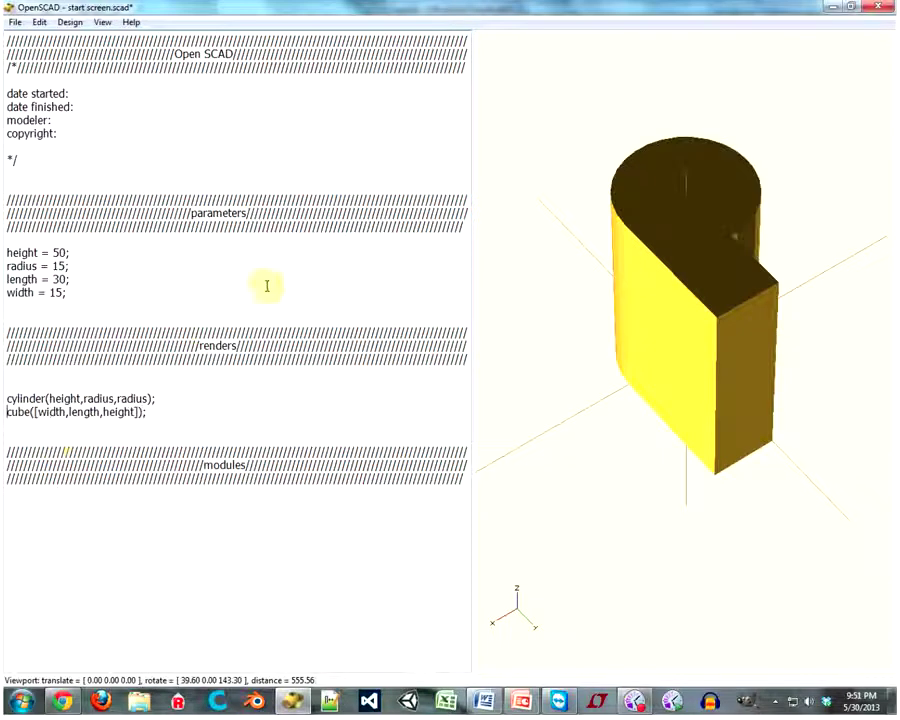
double_click(60, 253)
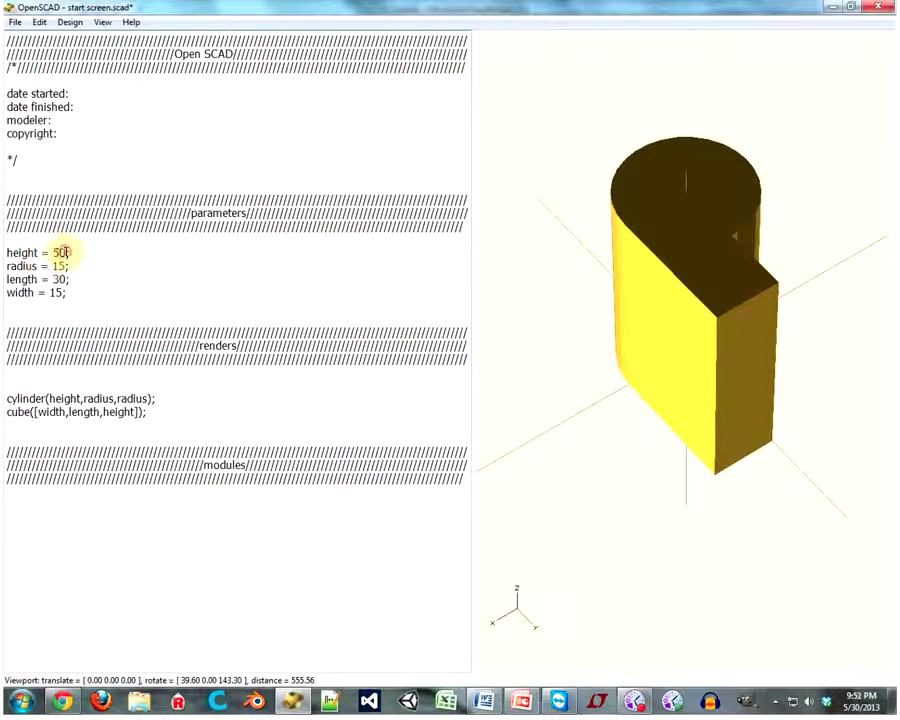
text(100)
key(F5)
mouse_move(701, 313)
mouse_down()
mouse_move(661, 311)
mouse_move(687, 363)
mouse_move(587, 372)
mouse_up()
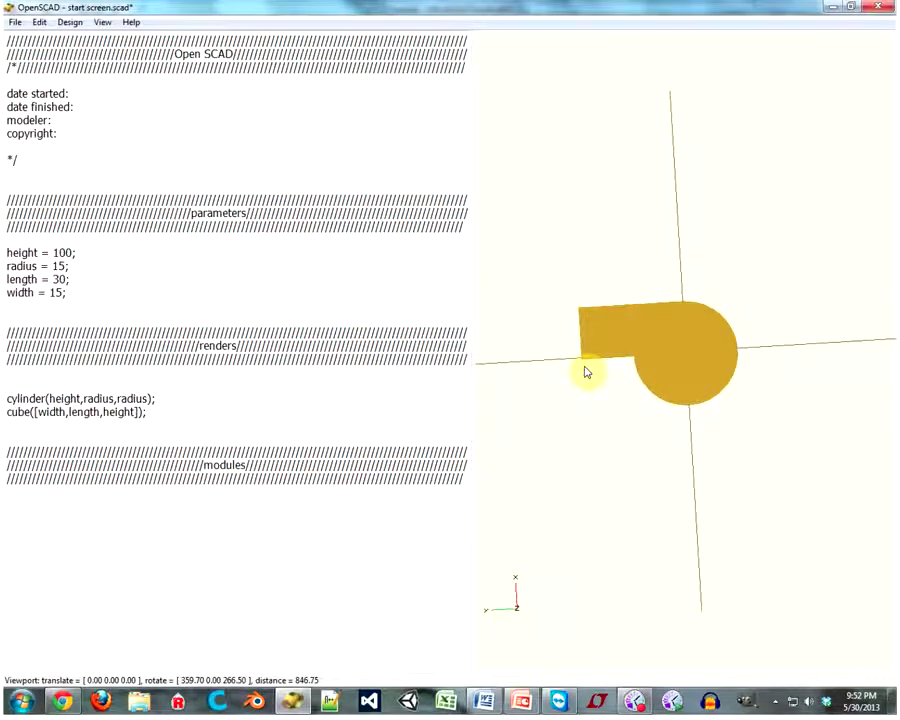
mouse_move(587, 372)
mouse_down()
mouse_move(761, 322)
mouse_move(780, 296)
mouse_move(765, 290)
mouse_move(661, 325)
mouse_move(683, 375)
mouse_move(627, 368)
mouse_move(617, 383)
mouse_move(723, 357)
mouse_move(643, 347)
mouse_move(625, 334)
mouse_up()
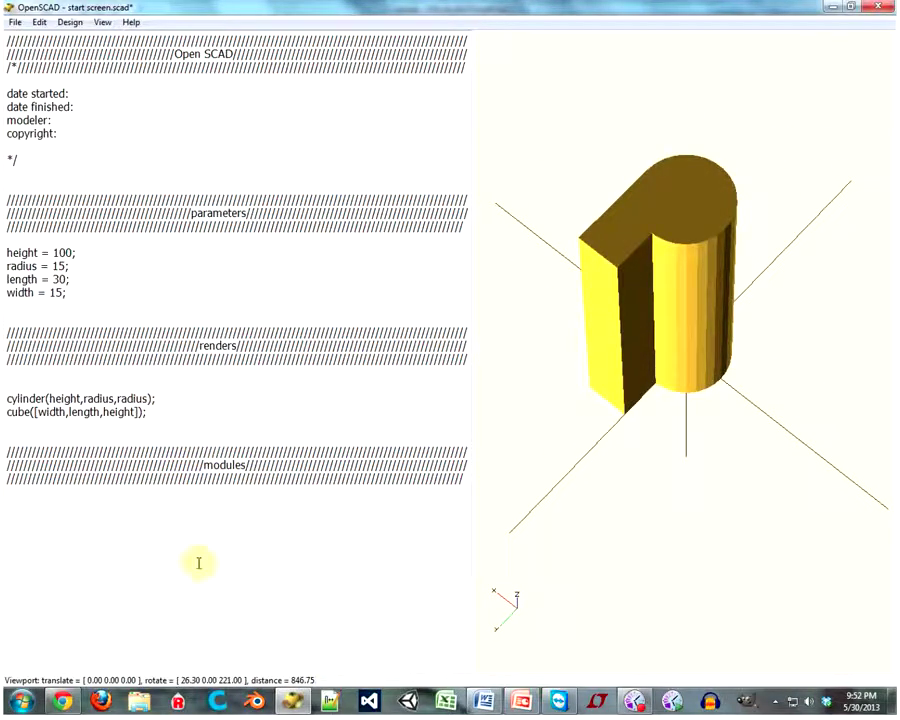
mouse_move(773, 360)
mouse_down()
mouse_move(752, 366)
mouse_move(735, 407)
mouse_move(710, 392)
mouse_move(749, 374)
mouse_move(746, 381)
mouse_up()
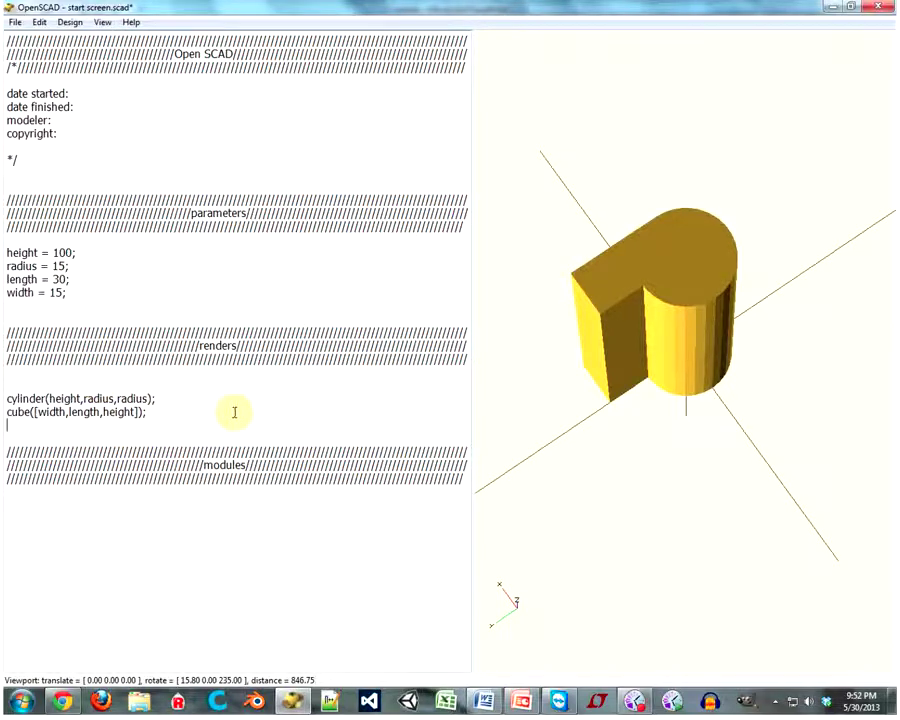
mouse_move(794, 408)
mouse_down()
mouse_move(732, 385)
mouse_move(680, 390)
mouse_up()
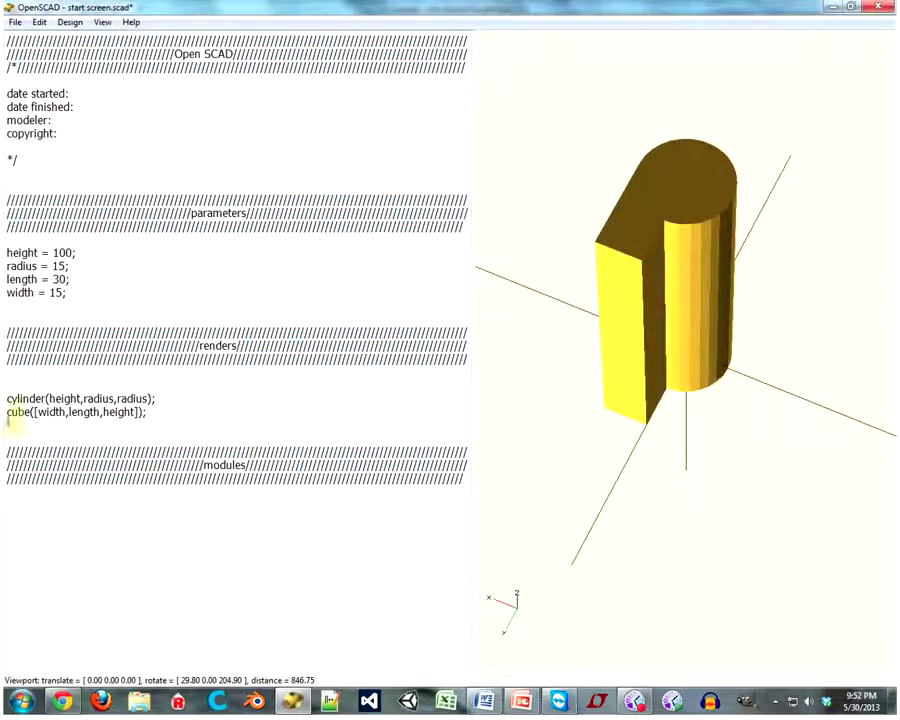
Step: Wrap the indented cube in translate([radius,width,length]) and preview the moved box
click(160, 403)
key(Return)
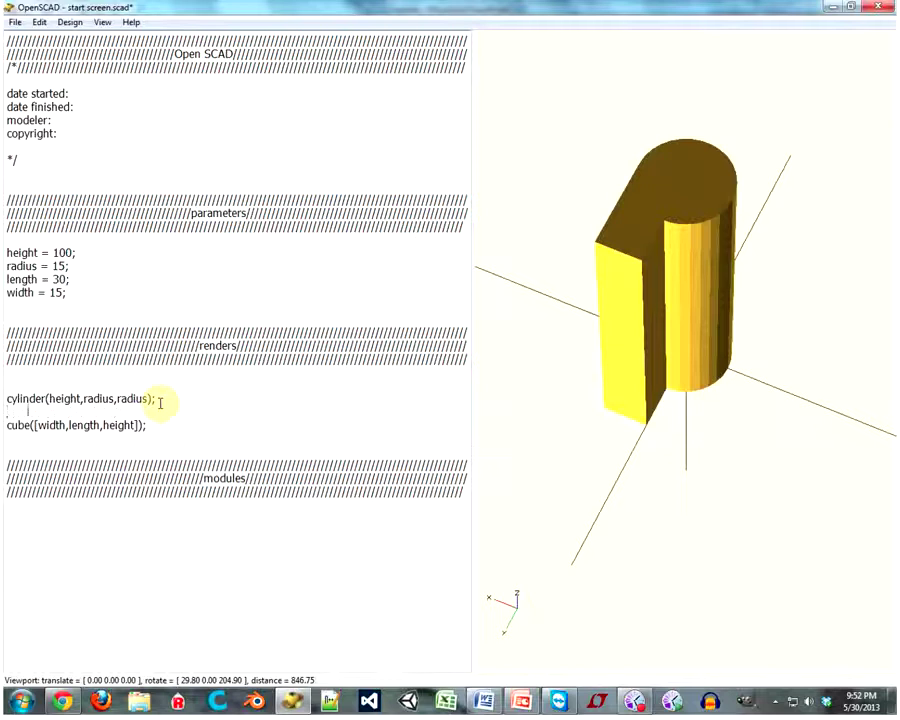
key(Tab)
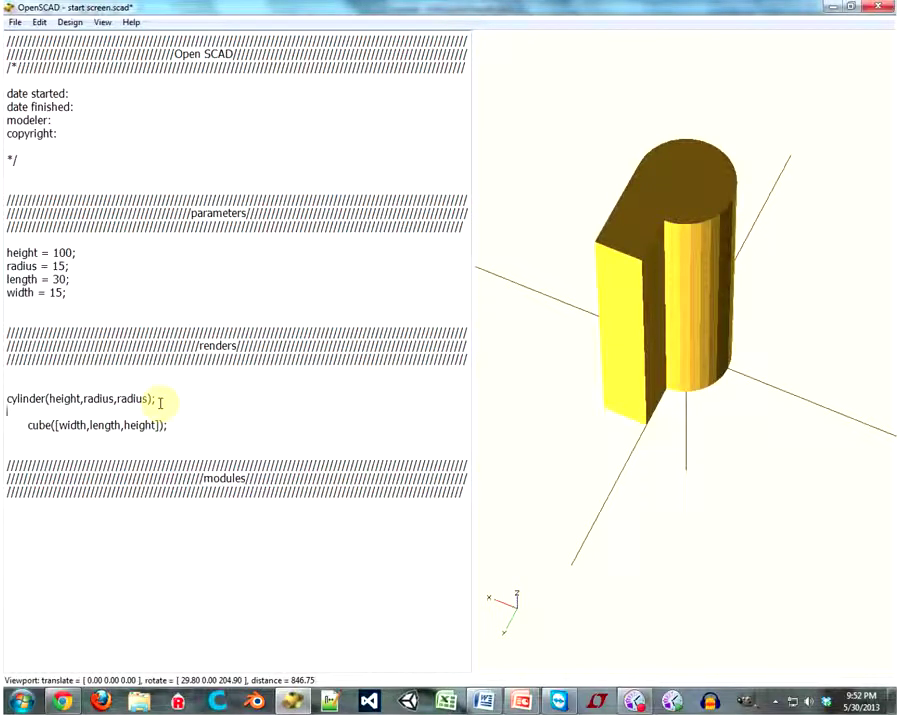
text(tr)
text(an)
text(s)
text(late()
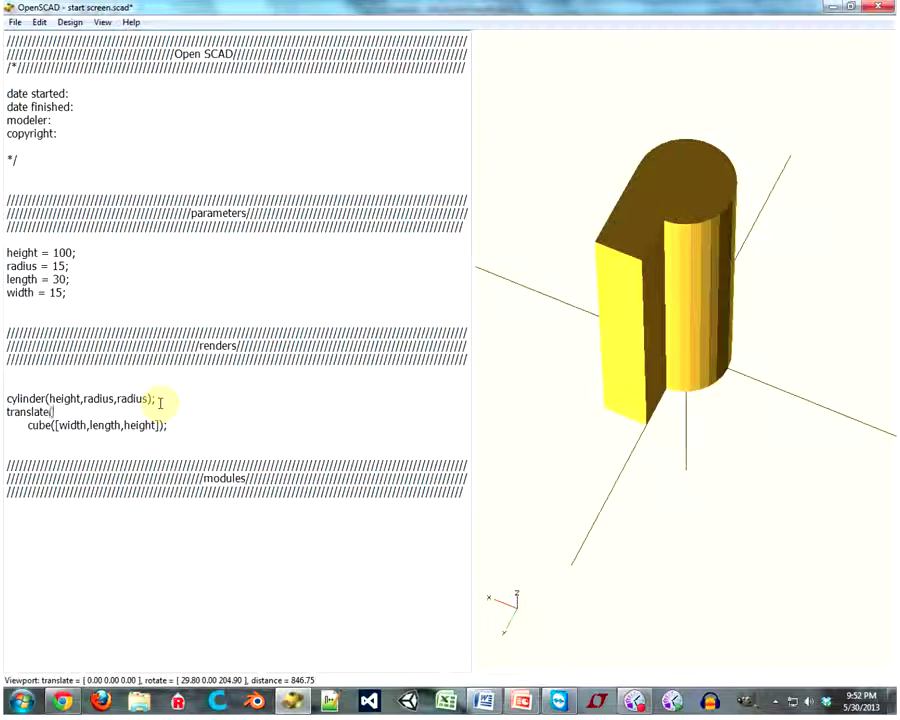
text([ra)
text(dius,w)
text(idth,)
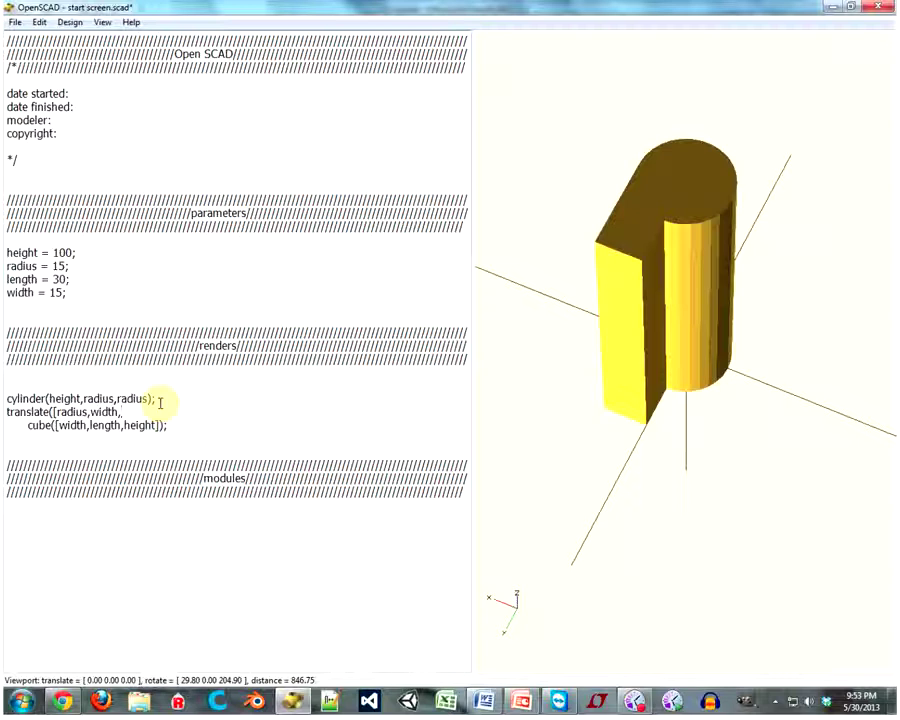
text(le)
text(ngth]))
key(F5)
mouse_move(660, 318)
mouse_down()
mouse_move(639, 326)
mouse_move(606, 310)
mouse_up()
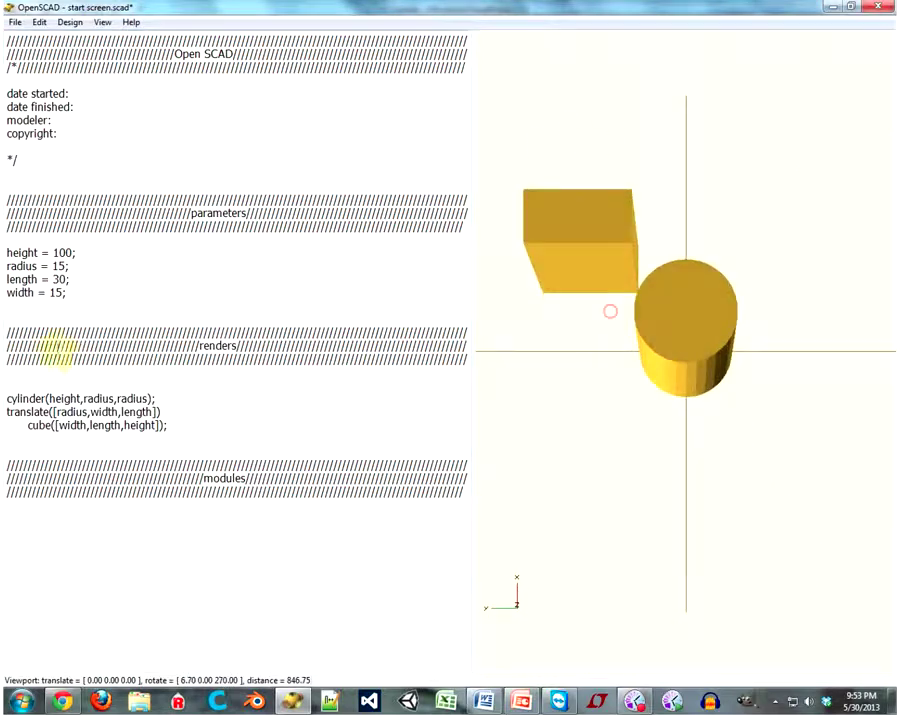
Step: Change length to 40 then 20, previewing each, and set width to length/2
double_click(60, 280)
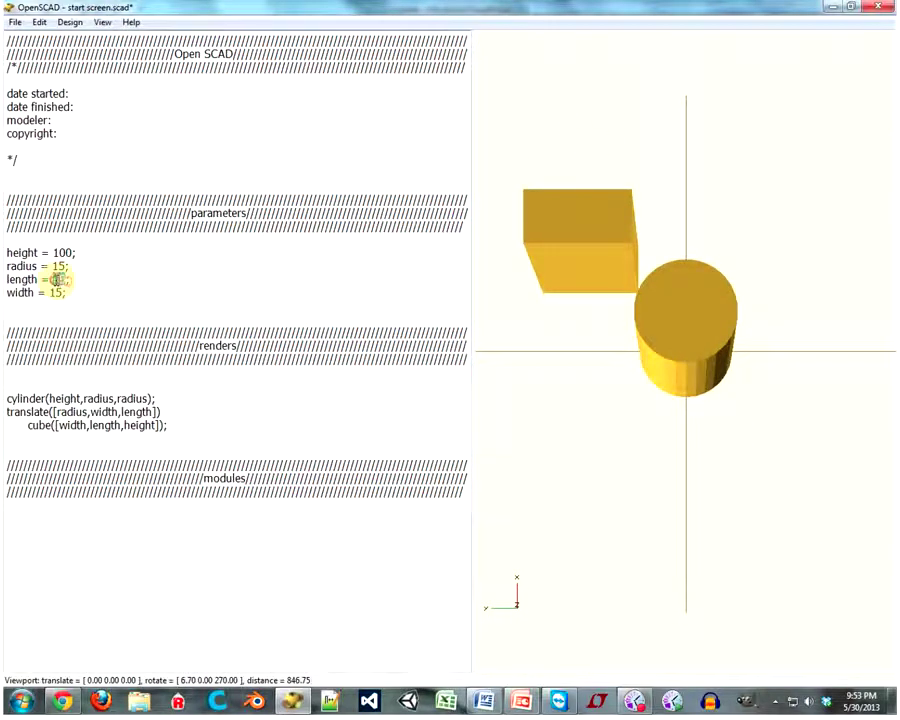
text(40)
key(F5)
mouse_move(620, 374)
mouse_down()
mouse_move(617, 396)
mouse_move(610, 314)
mouse_move(681, 301)
mouse_move(646, 294)
mouse_up()
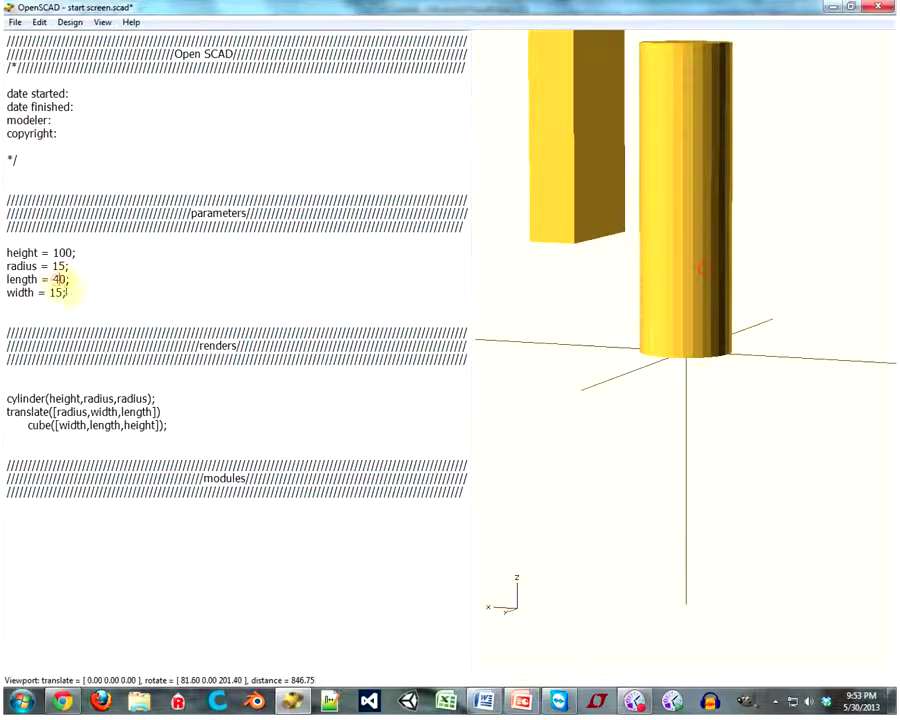
scroll(545, 387, down, 2)
scroll(590, 375, down, 3)
drag(610, 363, 565, 382)
key(BackSpace)
text(2)
key(F5)
mouse_move(620, 230)
mouse_down()
mouse_move(590, 241)
mouse_move(766, 199)
mouse_move(629, 249)
mouse_up()
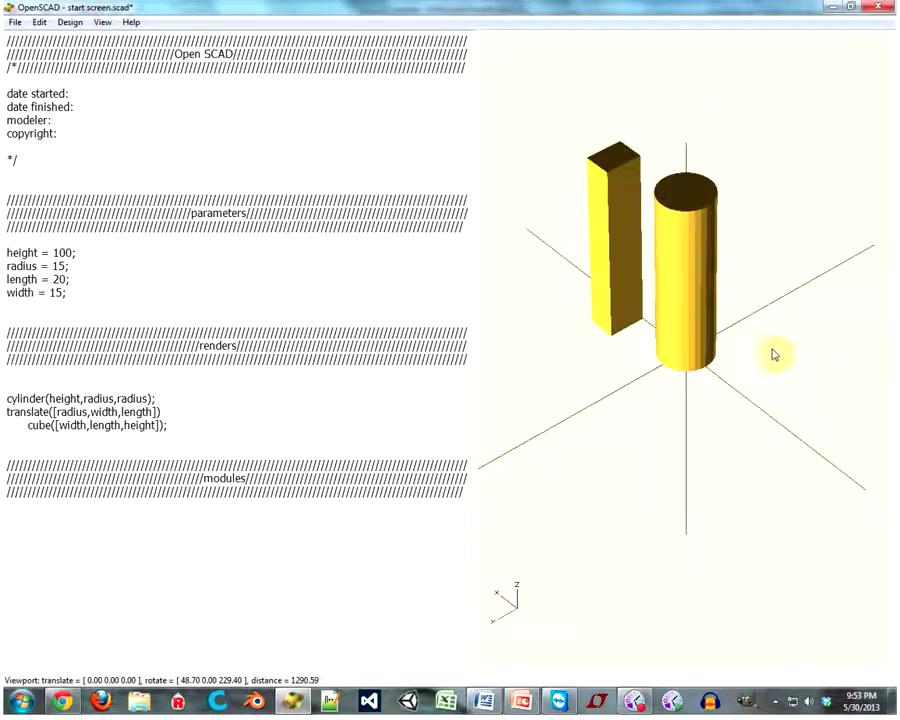
double_click(55, 292)
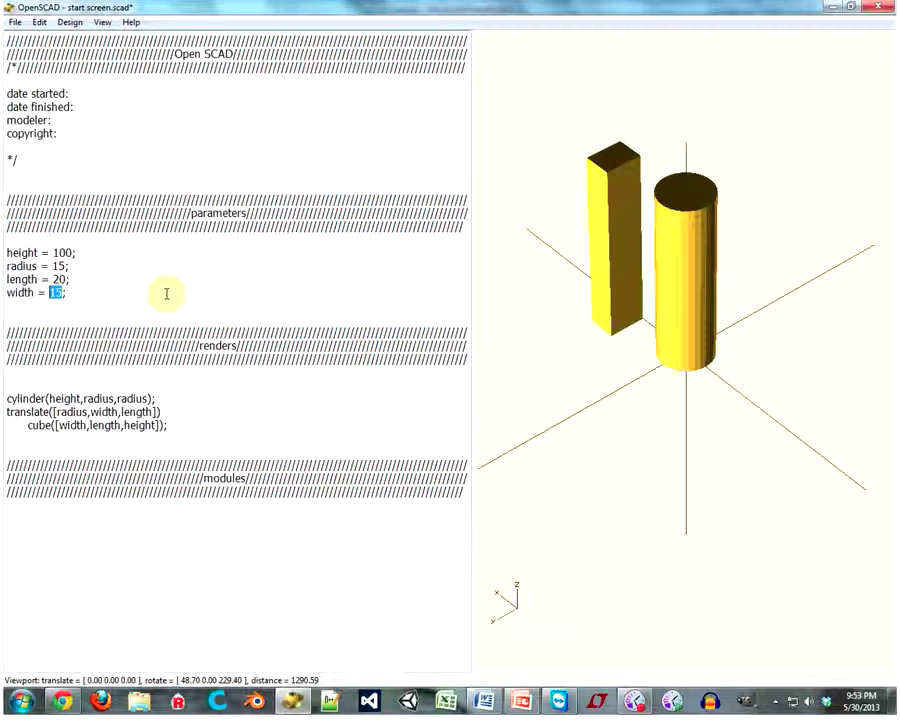
text(leng)
text(th/2)
Step: Preview width = length/2, then step length through 40, 60 and 80
key(F5)
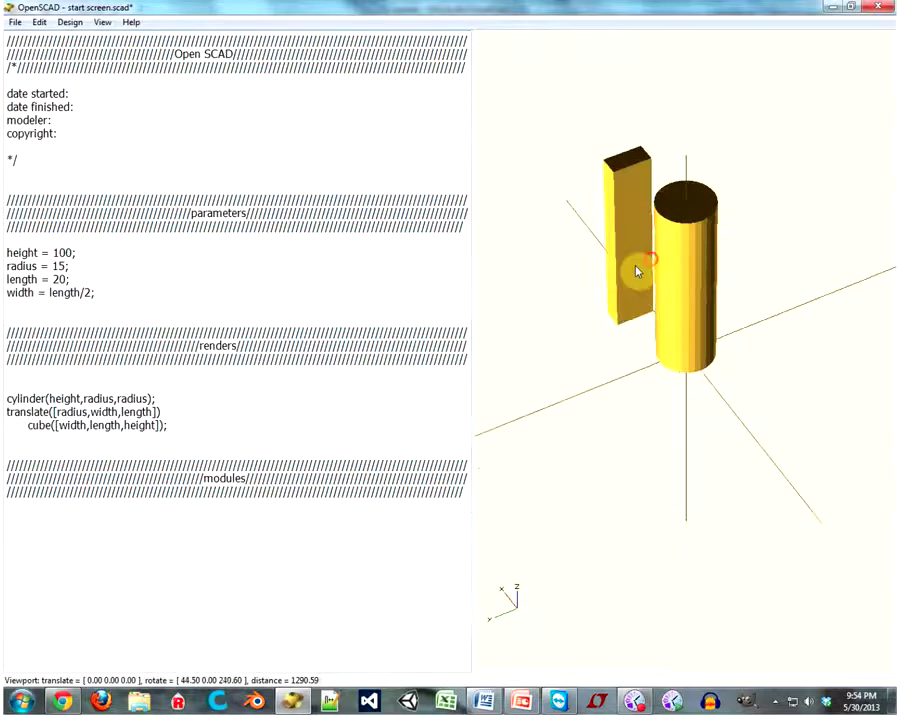
drag(645, 265, 682, 286)
drag(58, 279, 53, 279)
text(4)
key(F5)
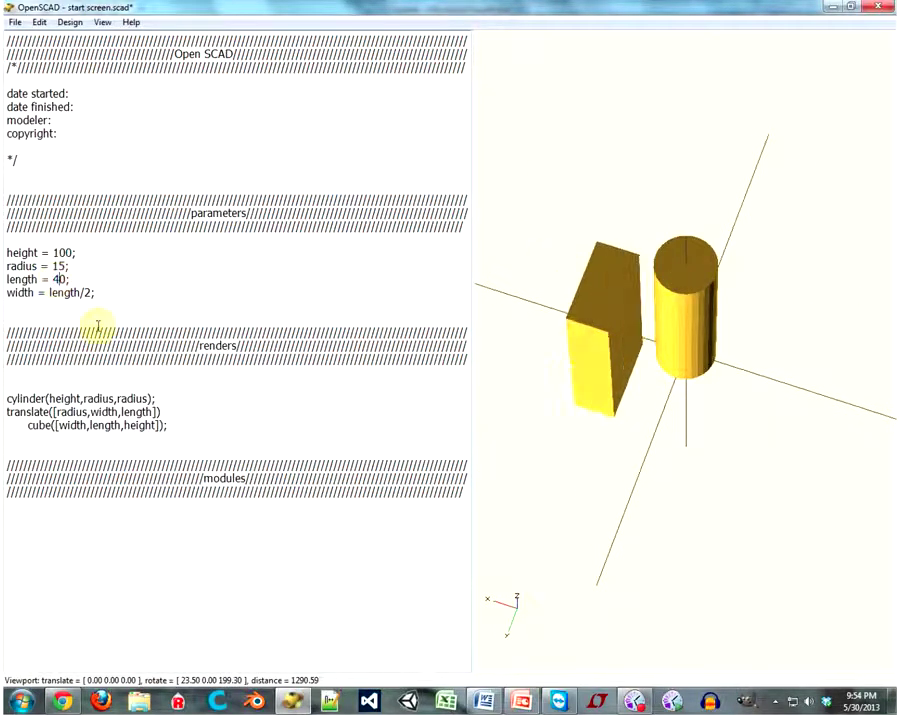
key(BackSpace)
text(6)
key(F5)
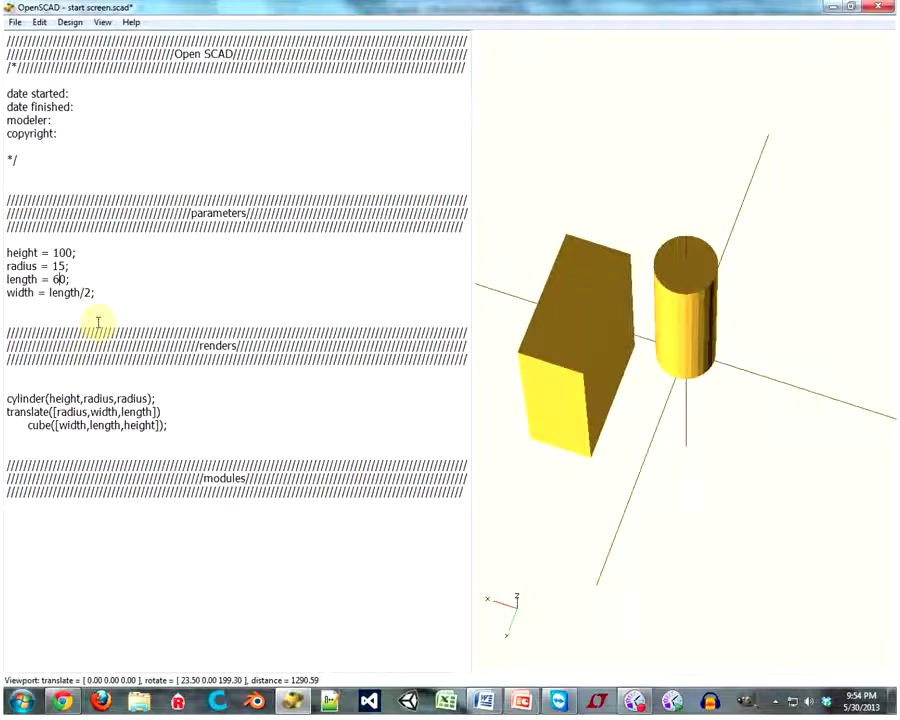
key(BackSpace)
text(8)
key(F5)
Step: Orbit to a top-down view of the enlarged model and add a blank line below width
drag(550, 360, 576, 344)
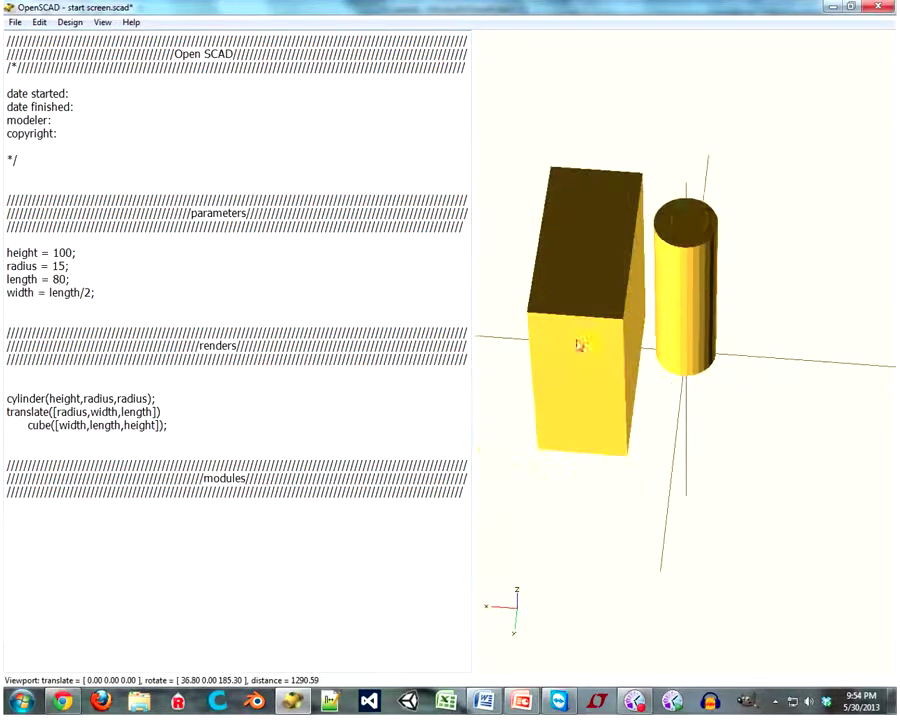
mouse_move(686, 217)
mouse_down()
mouse_move(672, 274)
mouse_move(625, 274)
mouse_move(644, 234)
mouse_up()
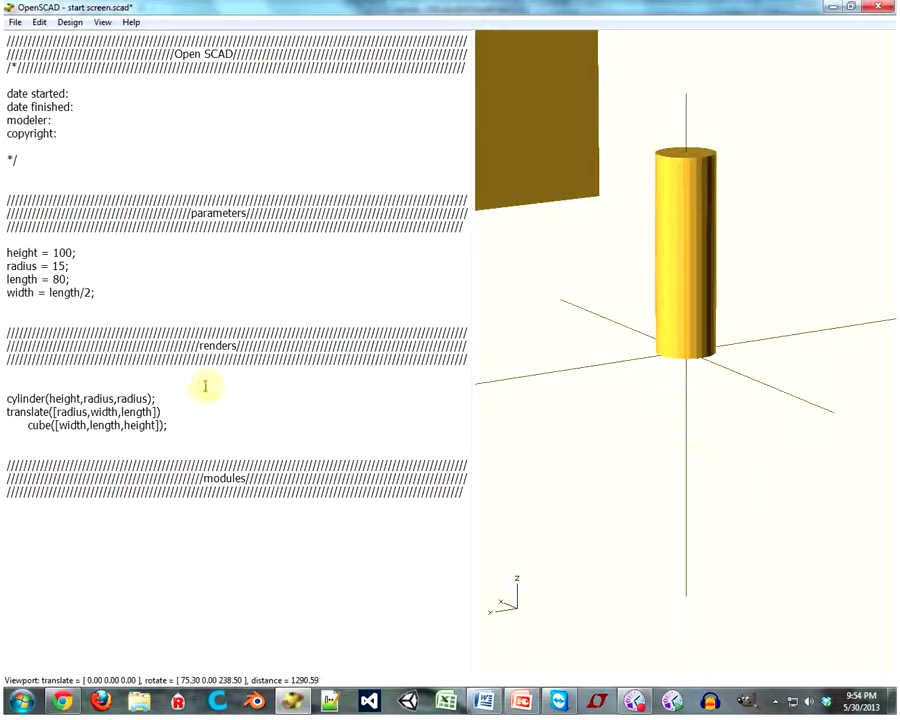
mouse_move(587, 289)
mouse_down()
mouse_move(568, 362)
mouse_move(547, 360)
mouse_up()
scroll(674, 390, up, 3)
scroll(676, 389, up, 1)
scroll(677, 388, up, 2)
mouse_move(676, 388)
mouse_down()
mouse_move(663, 396)
mouse_move(625, 390)
mouse_up()
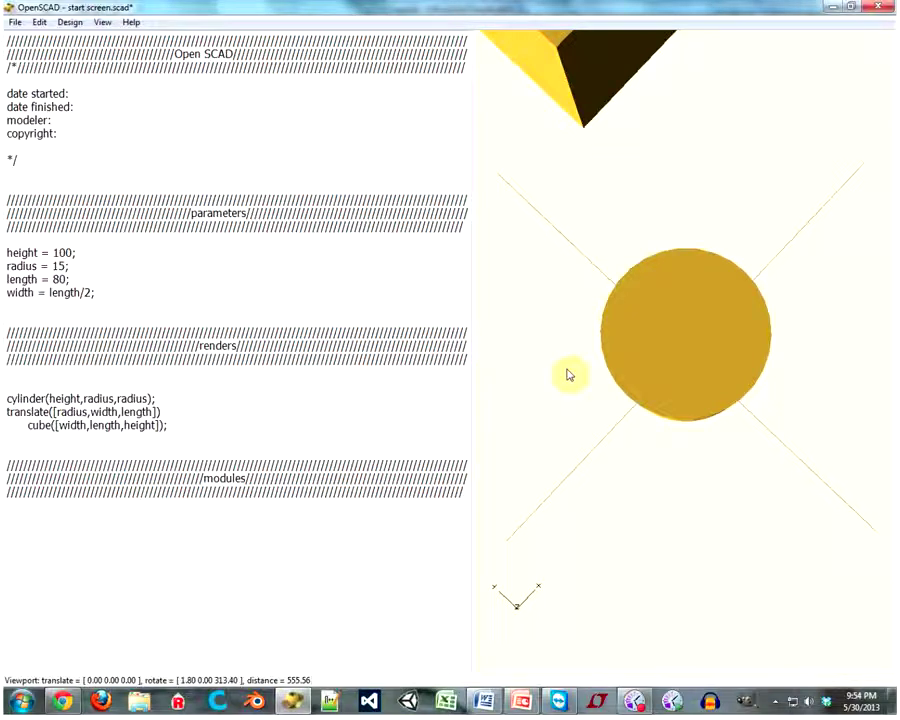
click(144, 292)
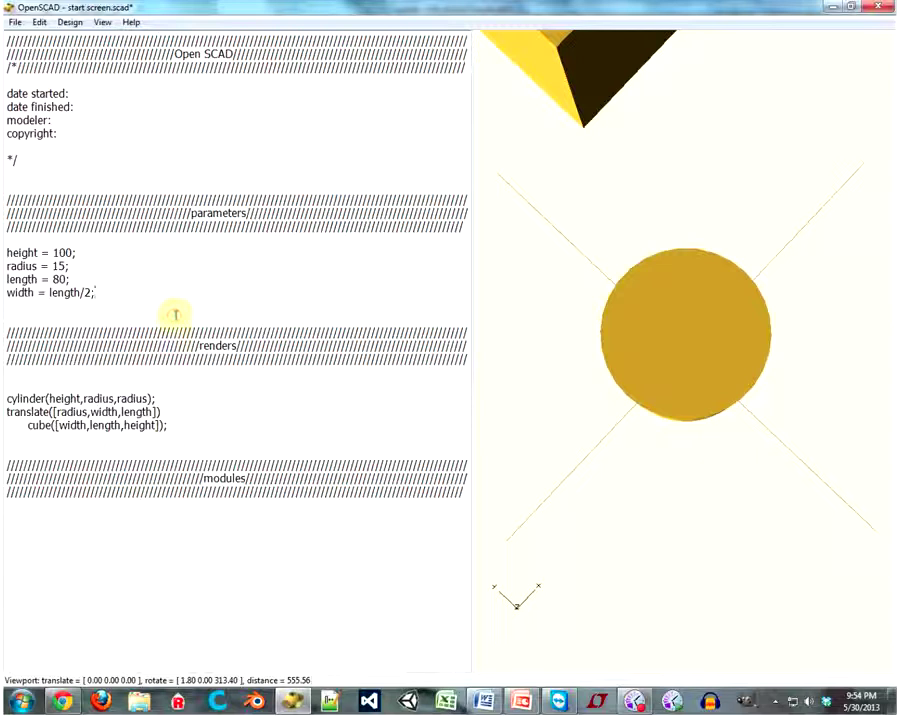
key(Return)
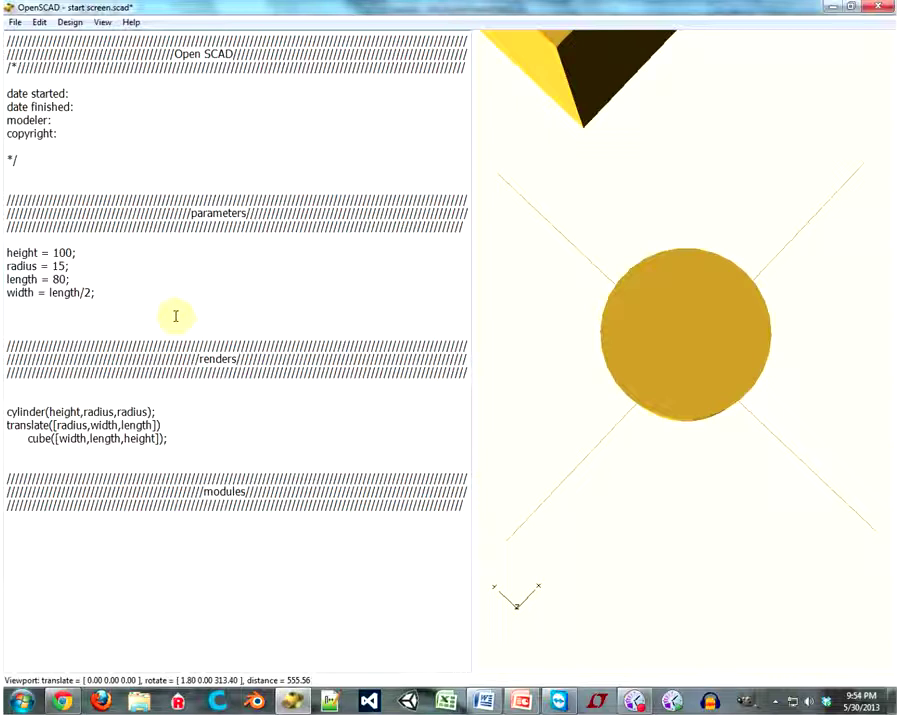
Step: Add $fn = 10; and preview the ten-sided cylinder
text($fn=)
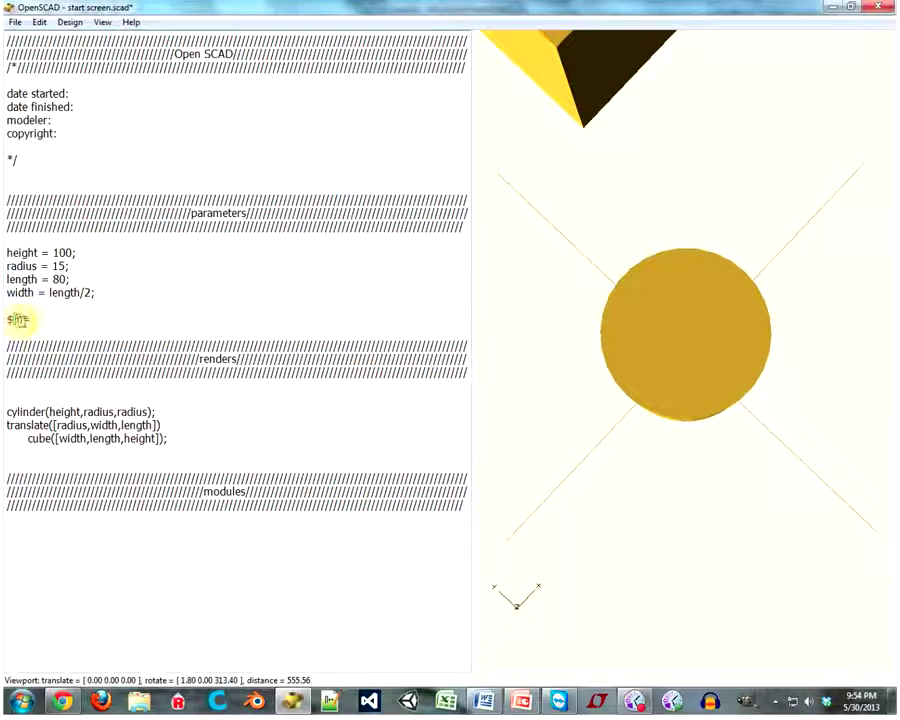
double_click(17, 319)
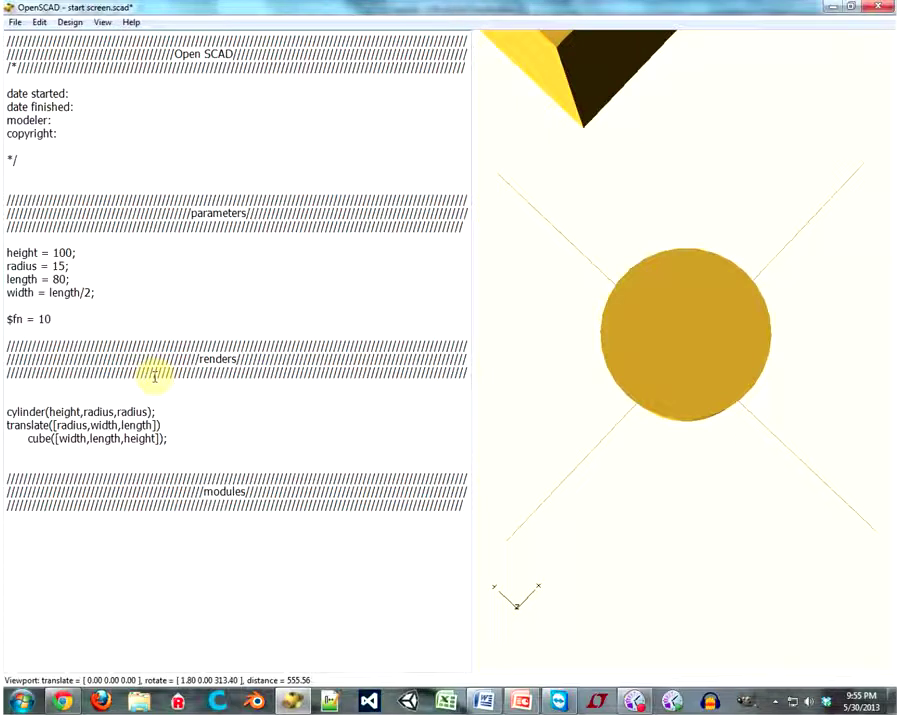
text(;)
key(F5)
drag(688, 368, 660, 364)
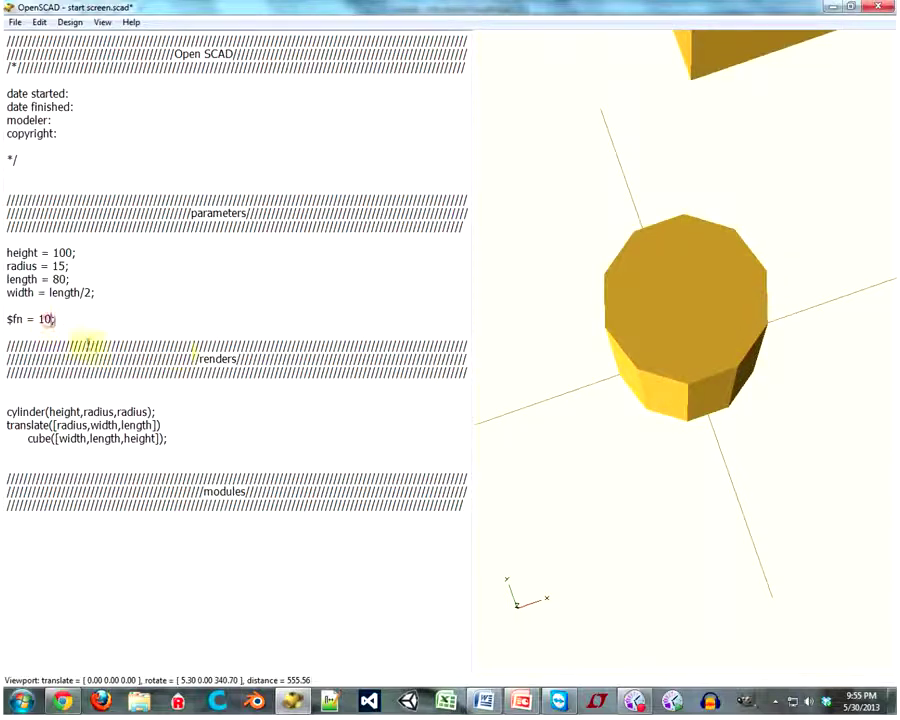
Step: Change $fn to 3 so the cylinder renders as a triangular prism
key(BackSpace)
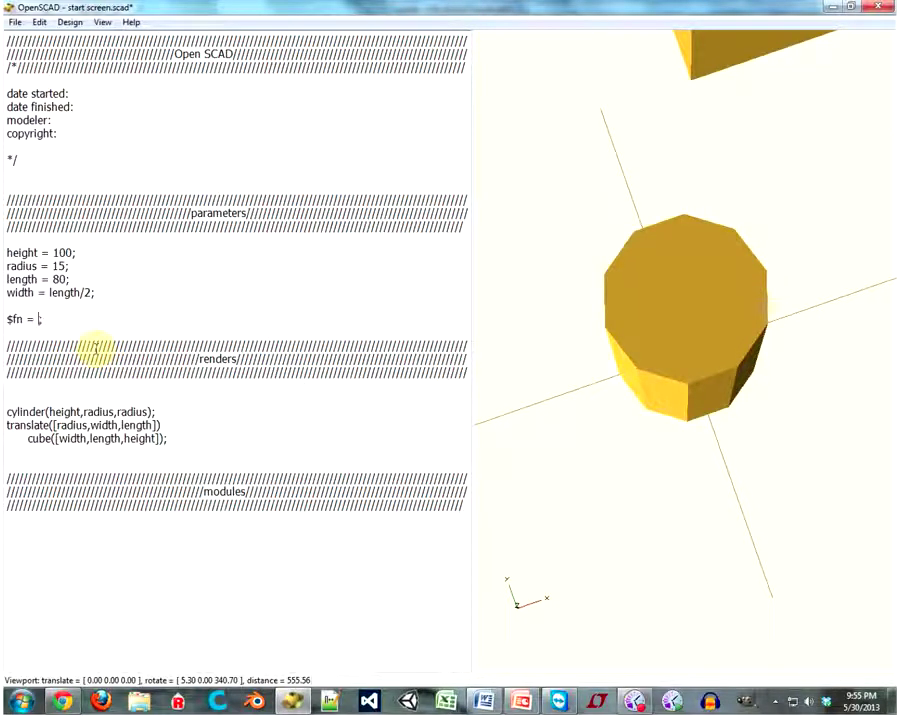
text(3)
key(F5)
mouse_move(716, 344)
mouse_down()
mouse_move(789, 350)
mouse_move(801, 287)
mouse_move(783, 330)
mouse_move(763, 335)
mouse_up()
double_click(42, 319)
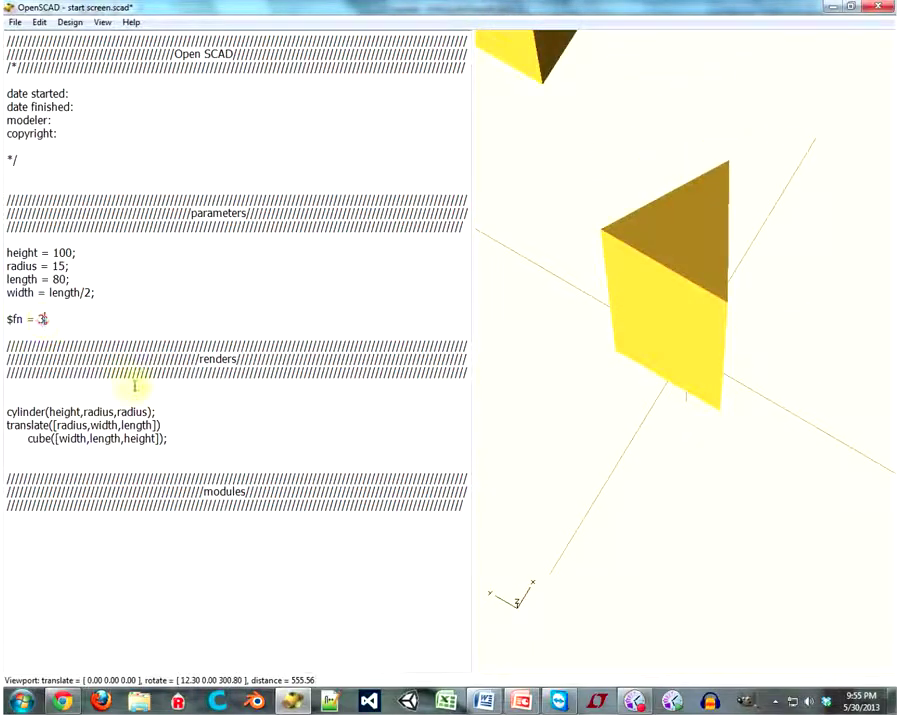
key(BackSpace)
key(F5)
mouse_move(694, 358)
mouse_down()
mouse_move(639, 382)
mouse_move(623, 364)
mouse_move(585, 195)
mouse_move(599, 185)
mouse_move(637, 207)
mouse_move(640, 223)
mouse_move(623, 266)
mouse_move(579, 291)
mouse_move(545, 333)
mouse_move(615, 365)
mouse_move(177, 466)
mouse_up()
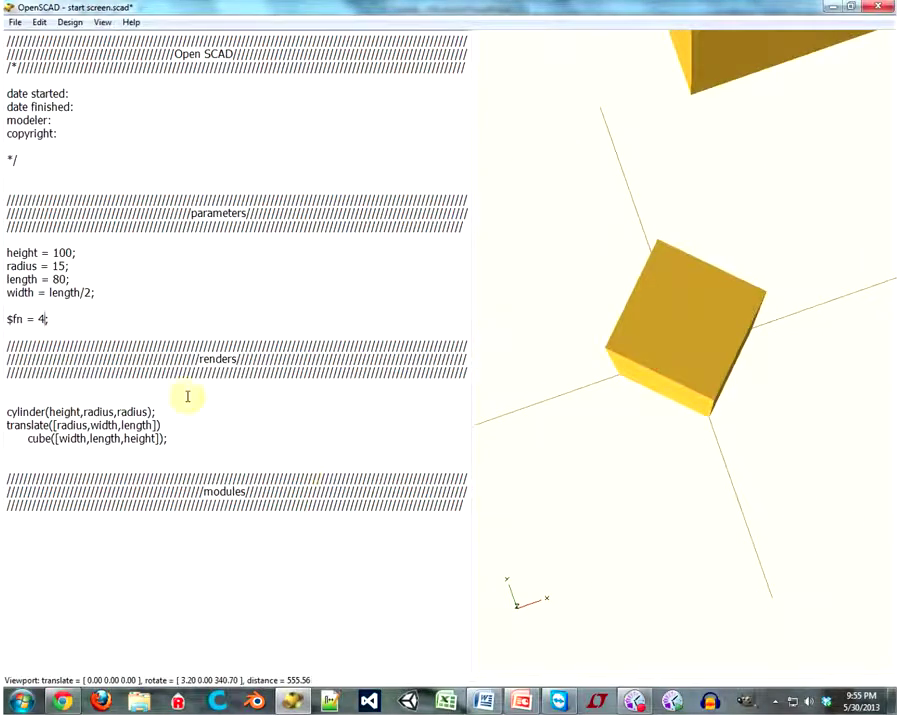
key(F5)
mouse_move(786, 368)
mouse_down()
mouse_move(726, 320)
mouse_move(515, 241)
mouse_move(769, 249)
mouse_move(635, 261)
mouse_move(693, 267)
mouse_move(640, 281)
mouse_move(629, 334)
mouse_move(578, 358)
mouse_move(362, 324)
mouse_up()
double_click(42, 318)
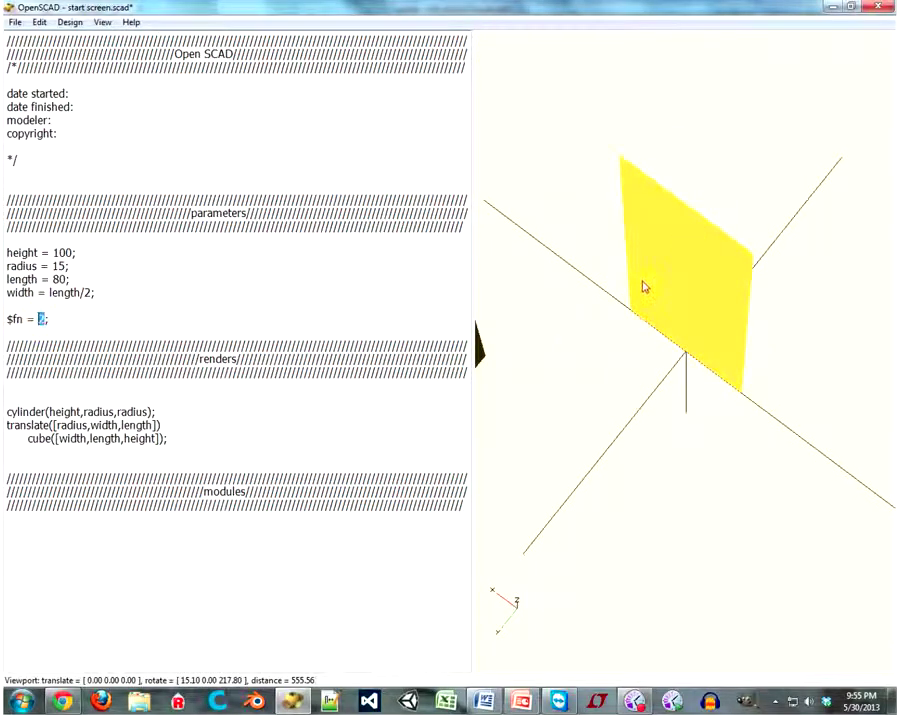
mouse_move(741, 284)
mouse_down()
mouse_move(738, 300)
mouse_move(695, 295)
mouse_move(699, 279)
mouse_up()
double_click(42, 319)
text(3)
key(F5)
mouse_move(552, 390)
mouse_down()
mouse_move(740, 380)
mouse_move(715, 396)
mouse_move(670, 303)
mouse_move(747, 388)
mouse_move(750, 381)
mouse_up()
drag(679, 290, 690, 304)
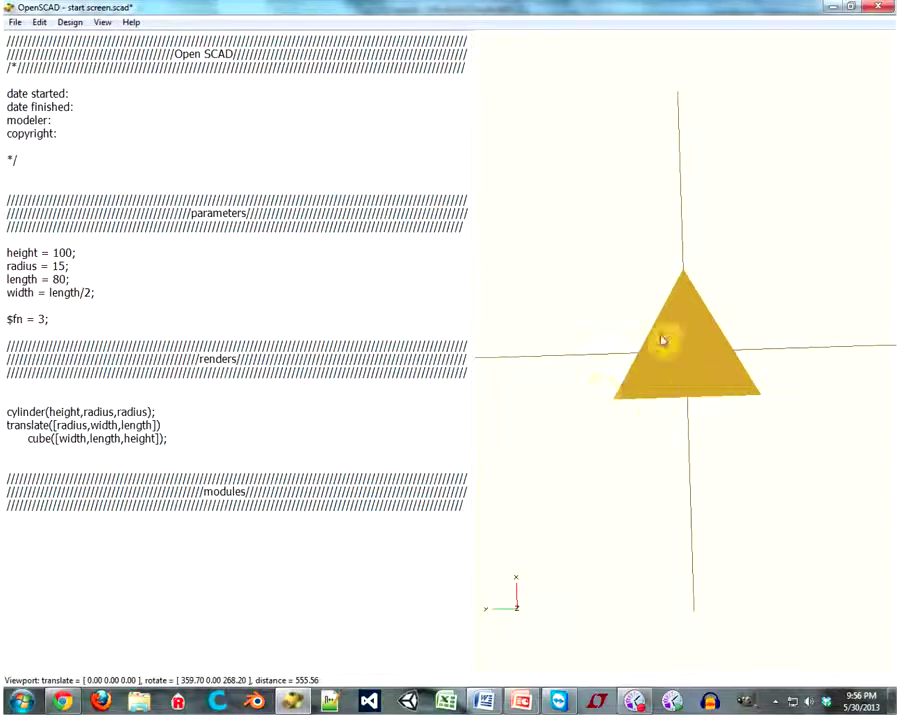
drag(680, 390, 672, 385)
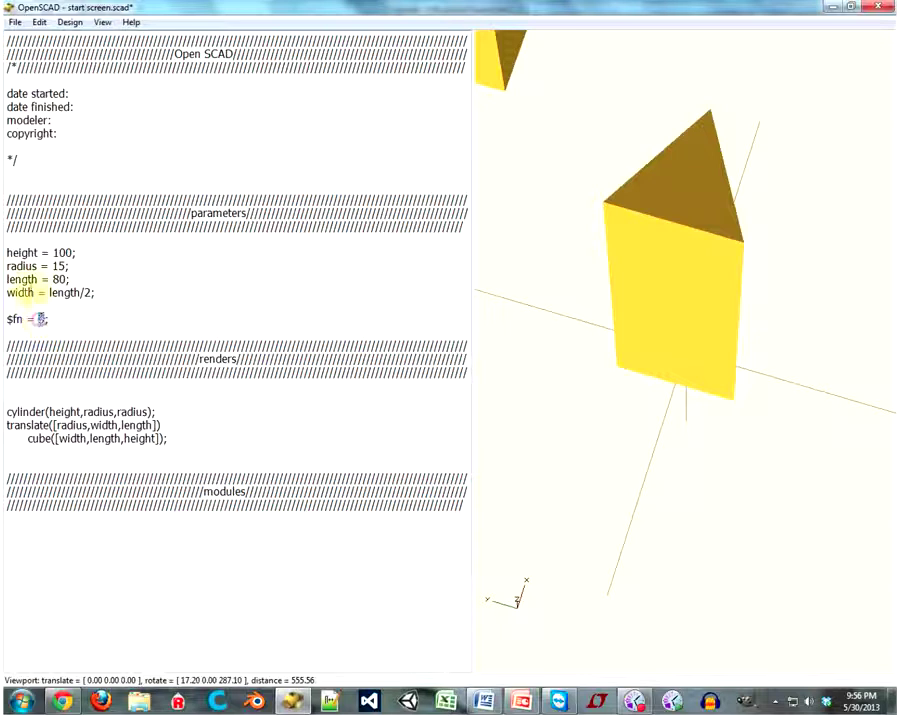
Step: Set $fn = radius so the facet count follows the radius, and preview
triple_click(25, 279)
double_click(41, 319)
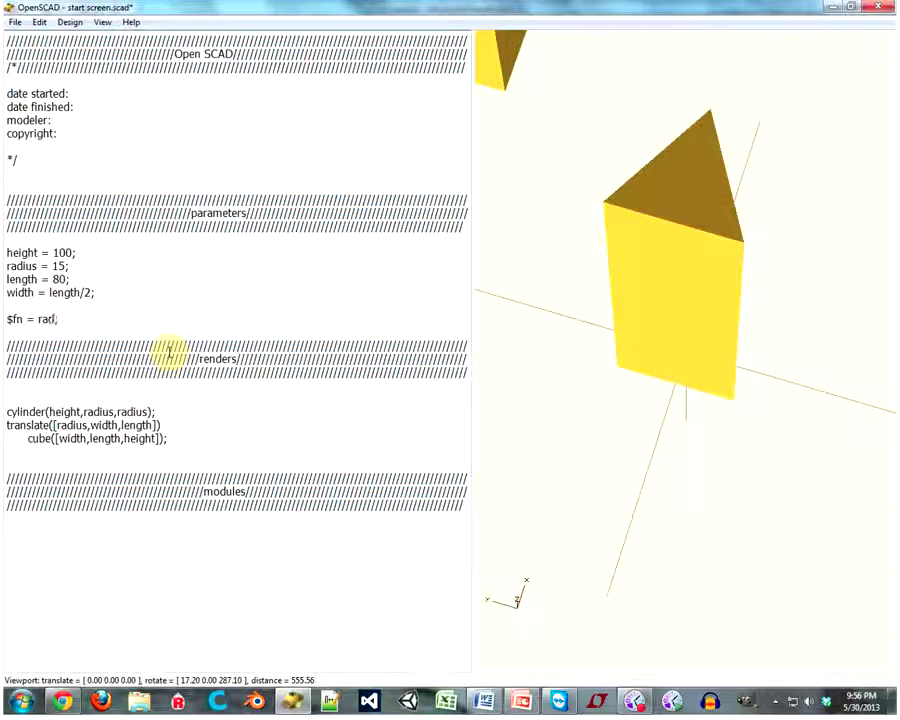
text(ius)
key(F5)
mouse_move(656, 310)
mouse_down()
mouse_move(636, 322)
mouse_move(645, 304)
mouse_up()
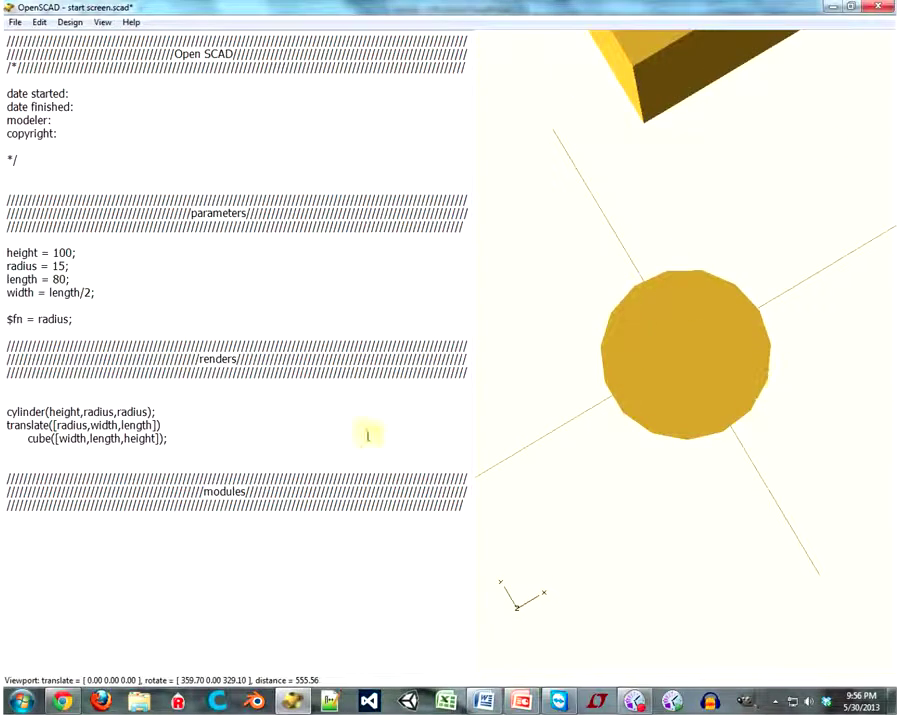
Step: Change radius to 10 and view the thinner ten-sided cylinder from the side
drag(65, 267, 58, 266)
text(0)
key(F5)
drag(819, 413, 765, 403)
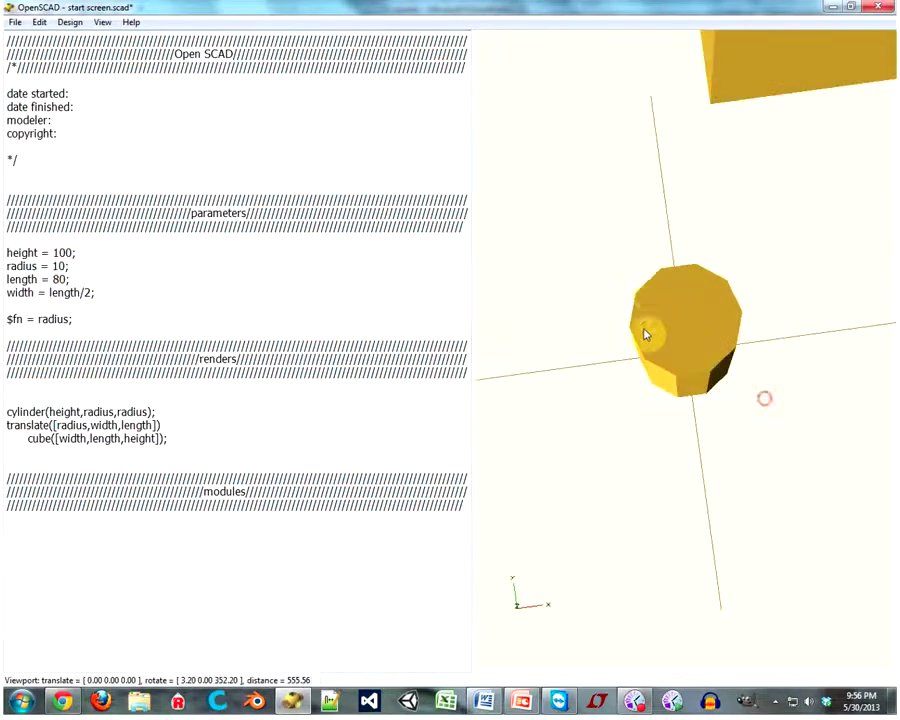
click(62, 266)
double_click(59, 266)
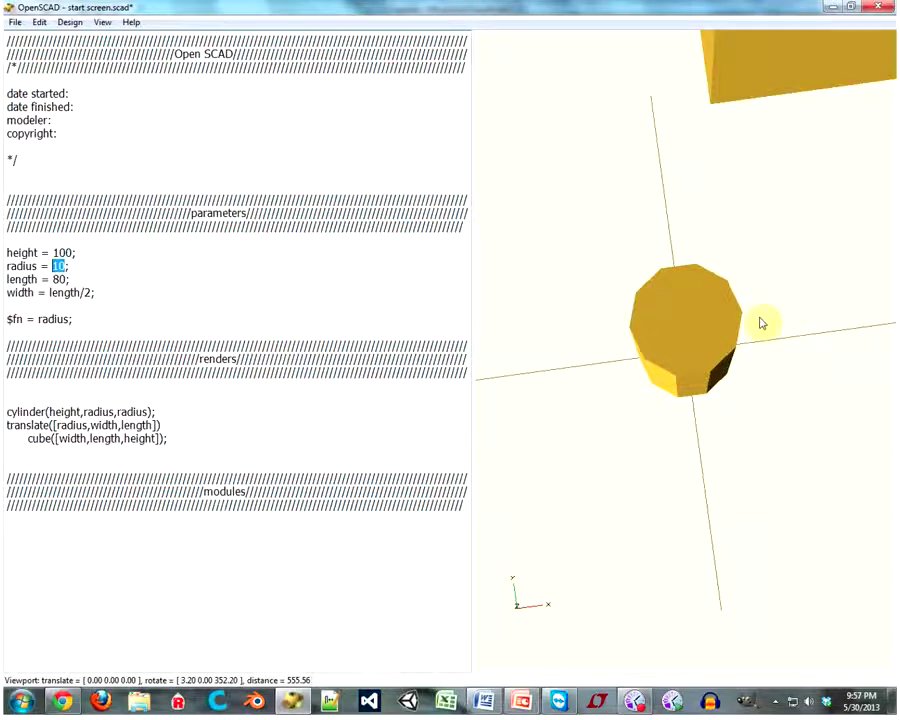
mouse_move(727, 321)
mouse_down()
mouse_move(703, 378)
mouse_move(696, 524)
mouse_move(712, 362)
mouse_move(702, 332)
mouse_move(623, 402)
mouse_move(582, 408)
mouse_move(763, 404)
mouse_move(739, 426)
mouse_up()
scroll(580, 408, down, 2)
scroll(580, 406, down, 3)
scroll(729, 405, down, 1)
scroll(729, 405, down, 1)
scroll(729, 405, down, 1)
scroll(727, 407, down, 1)
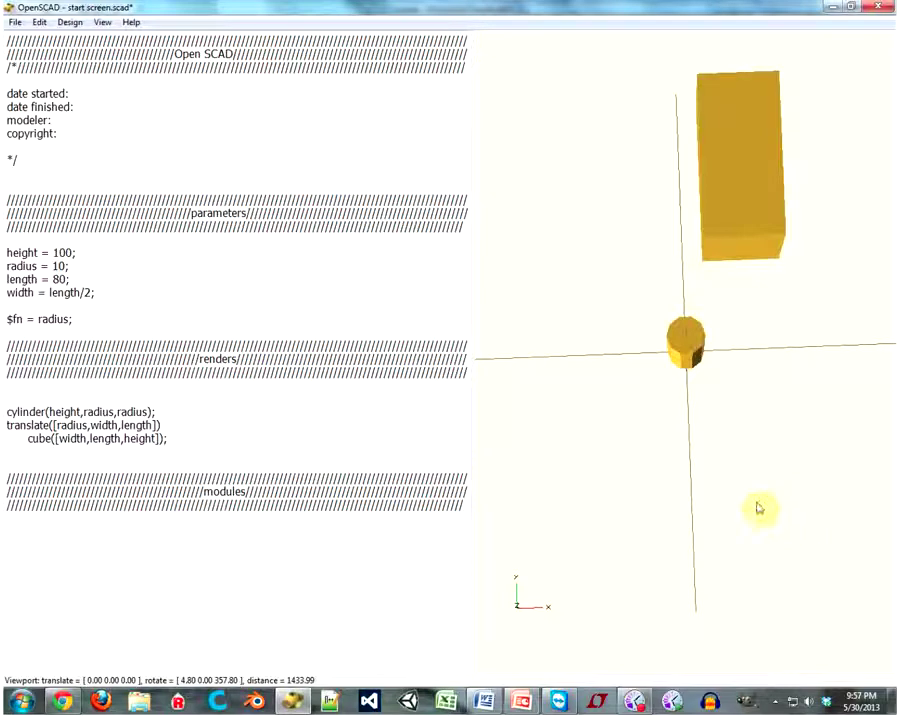
Step: Open camera.scad without saving the start screen edits, and view the camera at an angle
click(17, 22)
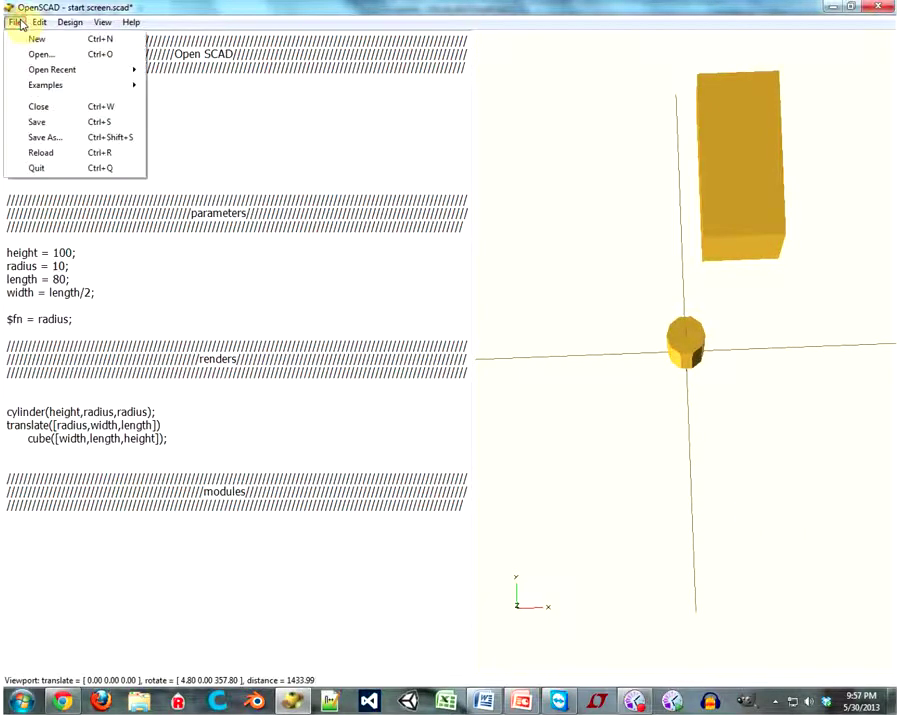
click(15, 54)
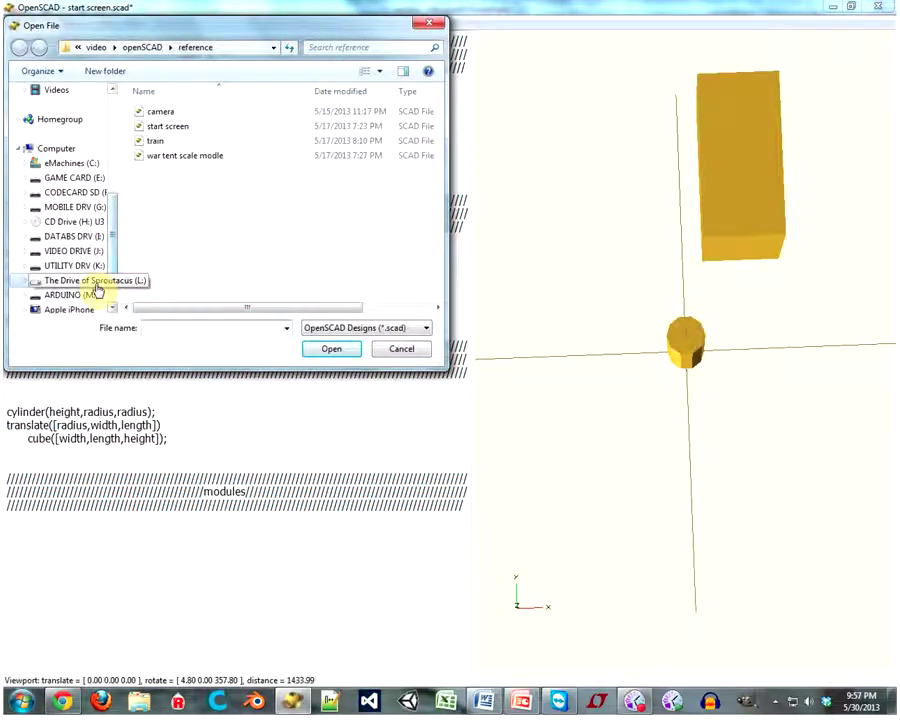
double_click(179, 114)
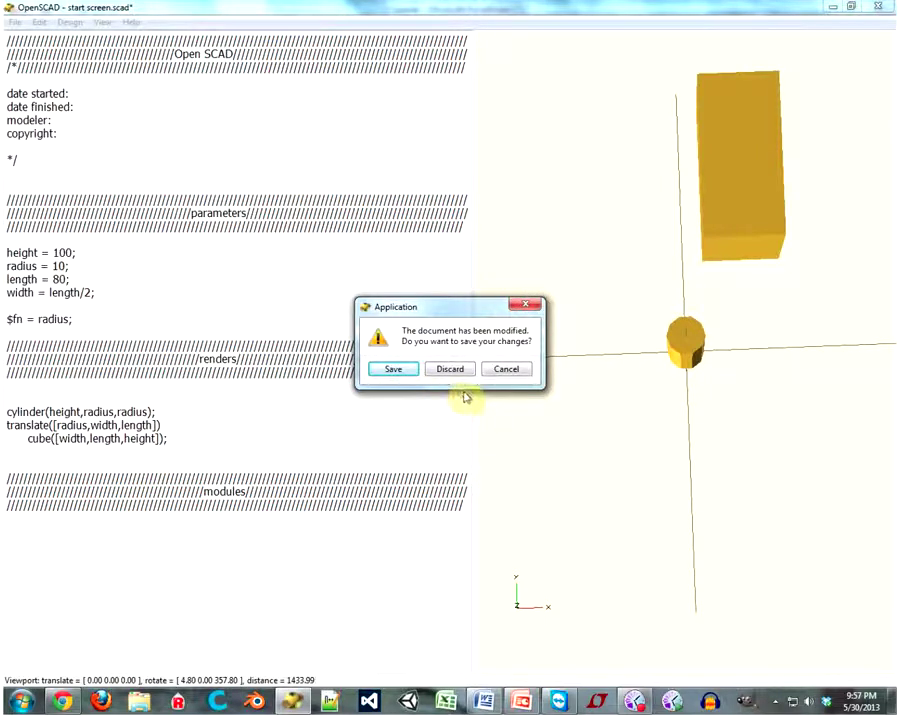
click(431, 376)
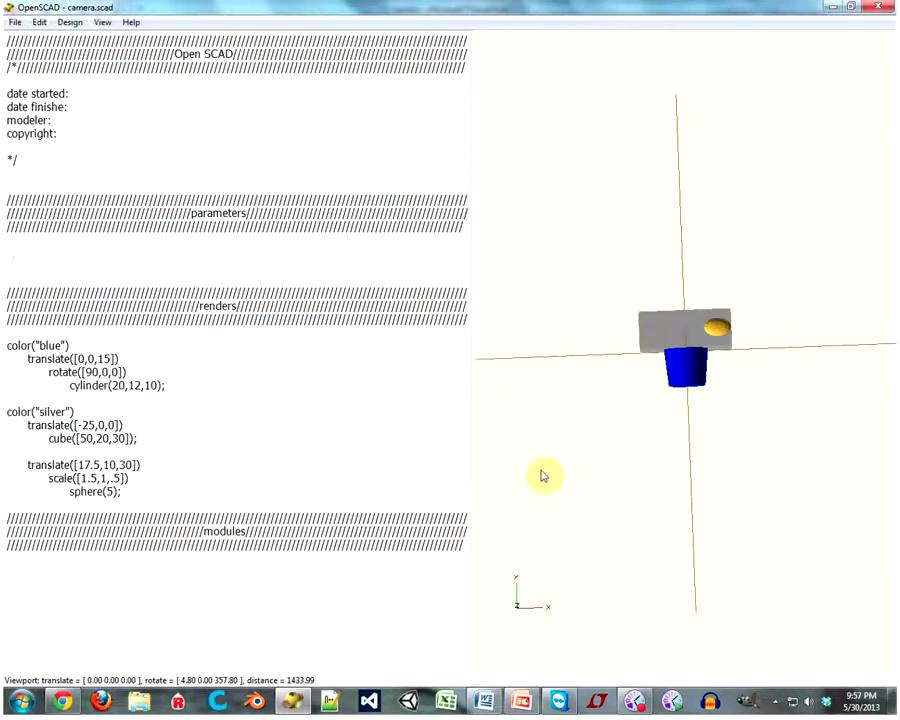
mouse_move(733, 433)
mouse_down()
mouse_move(676, 344)
mouse_move(654, 378)
mouse_move(620, 385)
mouse_move(676, 392)
mouse_up()
scroll(676, 344, up, 5)
scroll(684, 352, up, 2)
Step: Add body_width = 20, body_height = 30 and body_length = 50 to the parameters section
click(20, 252)
text(body_)
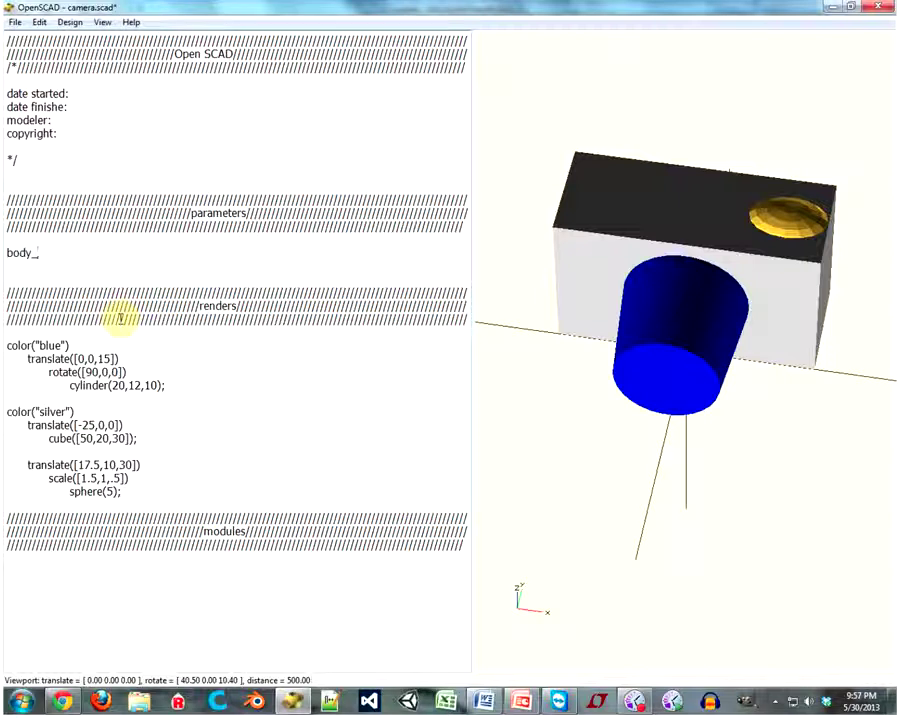
text(wd)
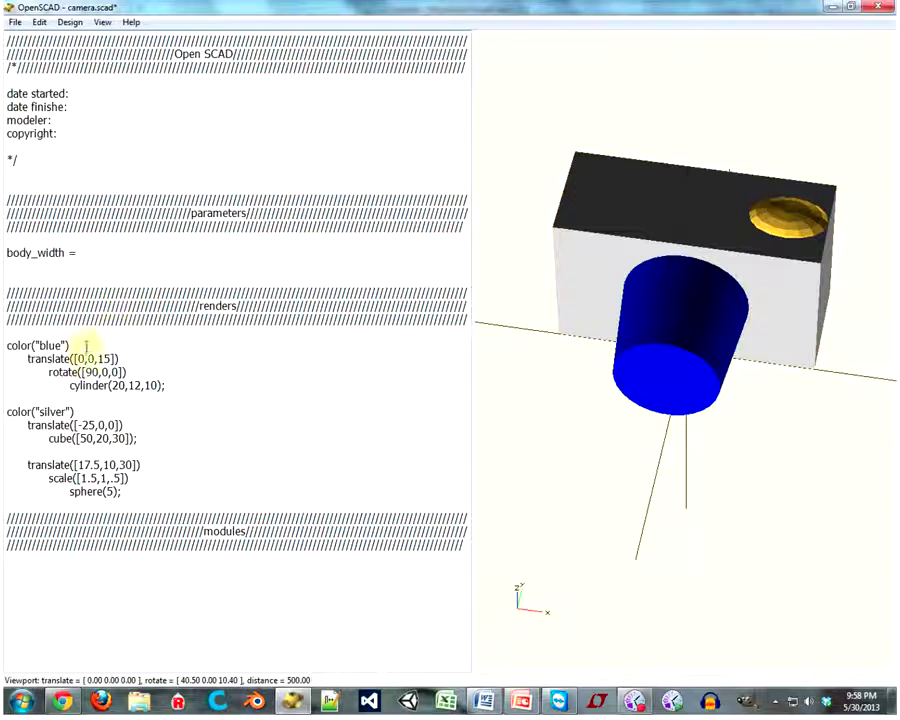
drag(680, 310, 640, 266)
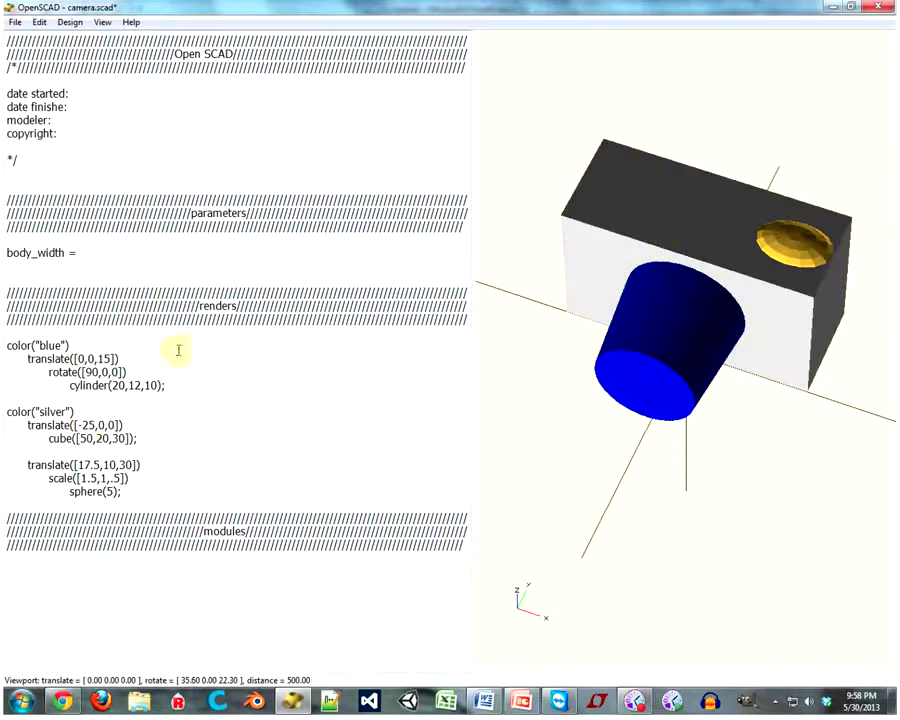
double_click(86, 438)
click(95, 254)
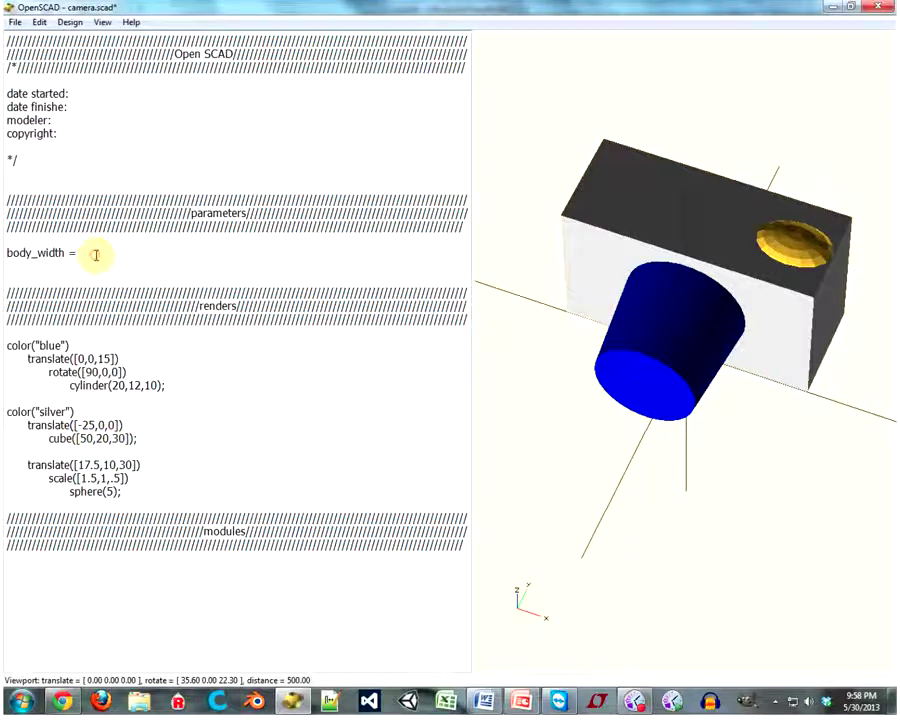
text(20)
key(Return)
text(body_height =)
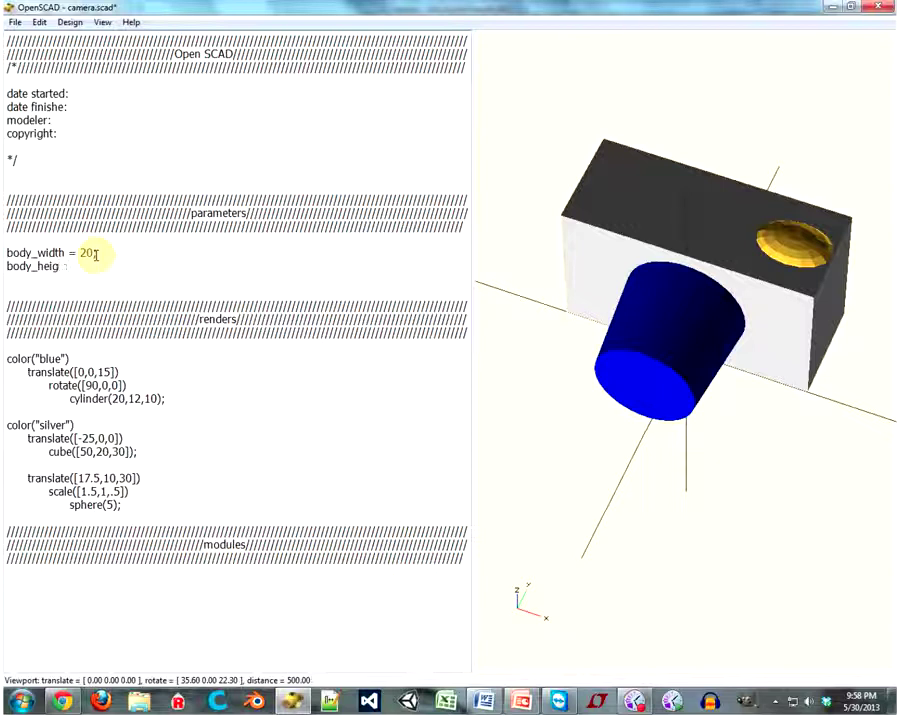
text(;)
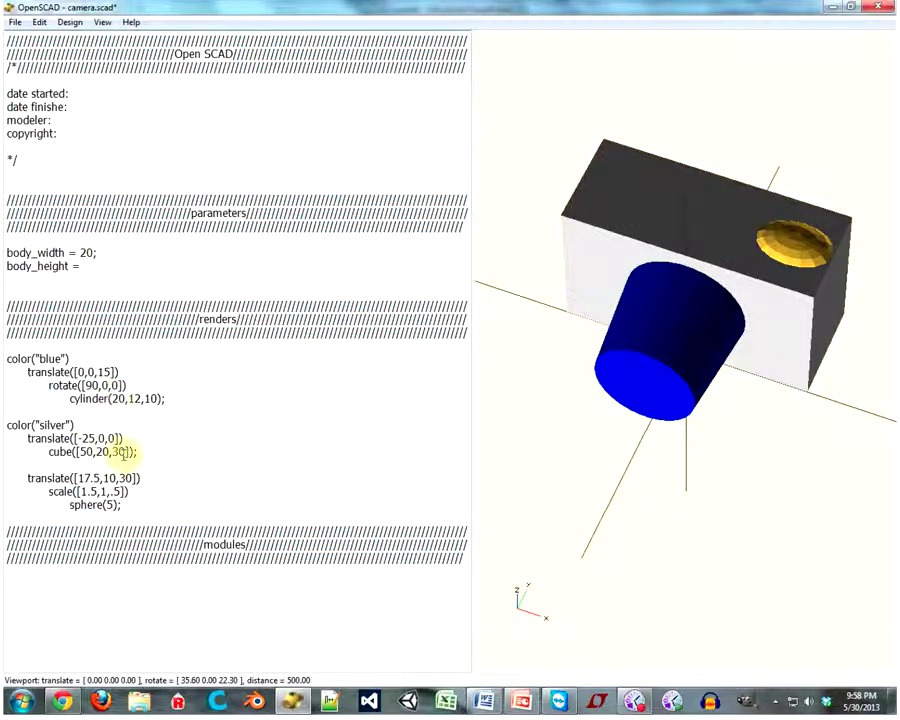
text(30;)
key(Return)
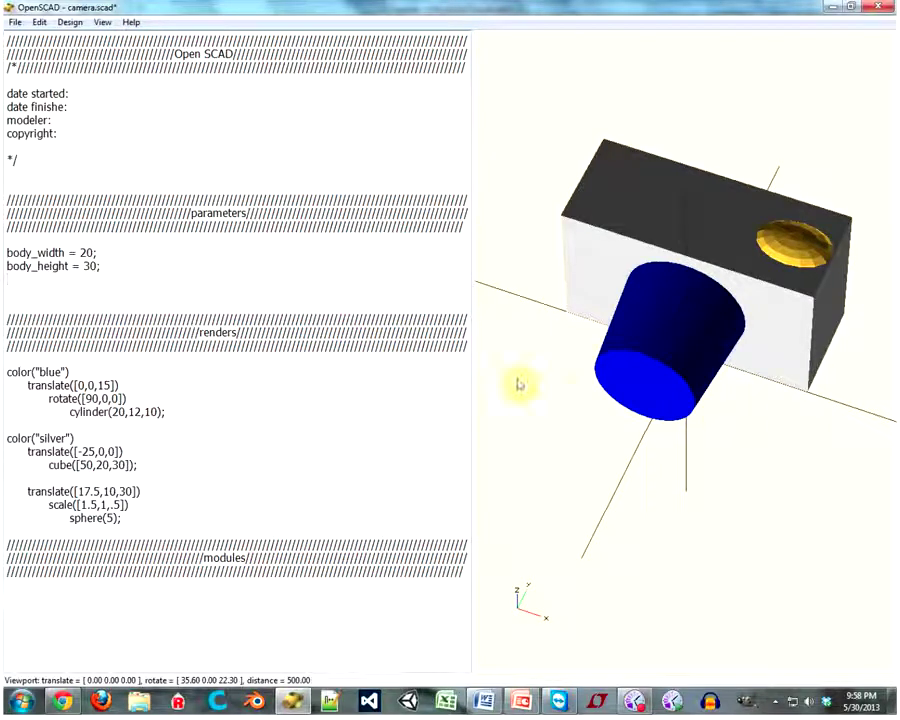
text(bod)
text(y_length = )
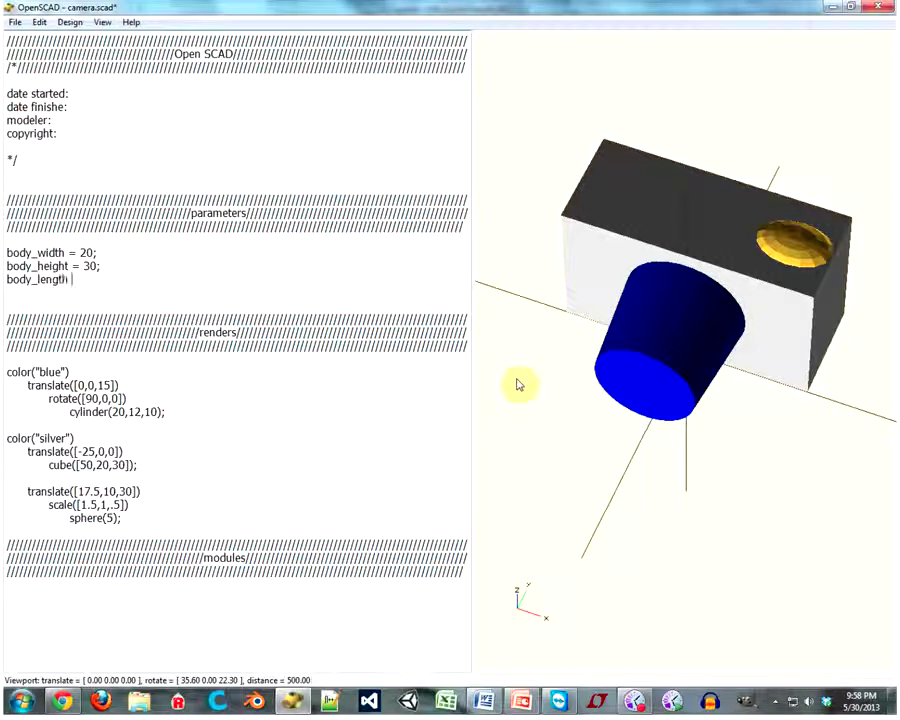
text(50;)
Step: Replace the cube's fixed 50, 20, 30 with the body_length, body_height and body_width names, then preview
double_click(92, 465)
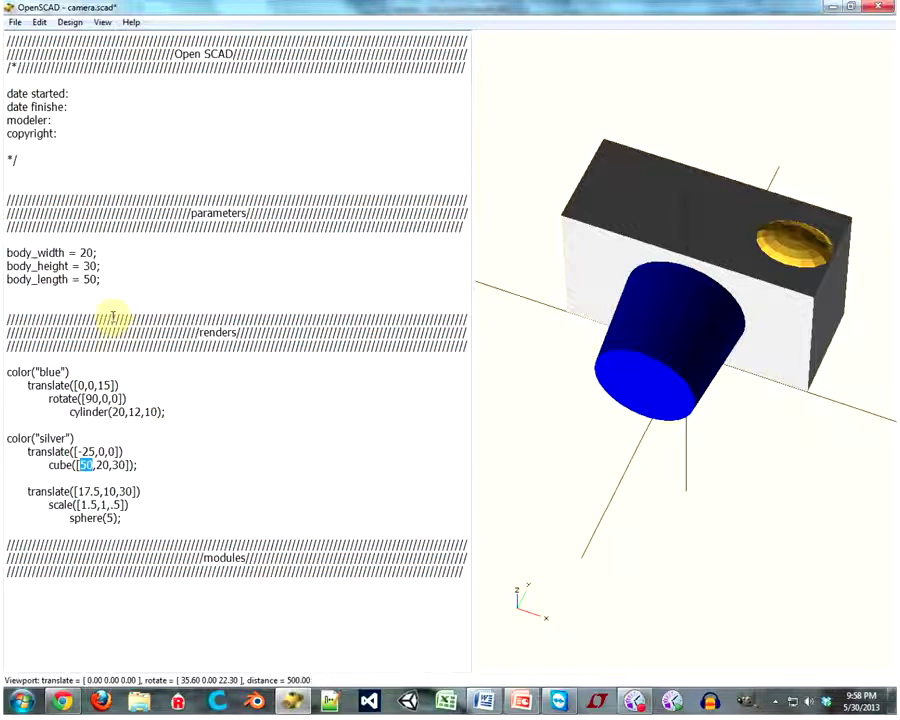
text(body_length)
key(Right)
key(Delete)
key(Delete)
text(body_)
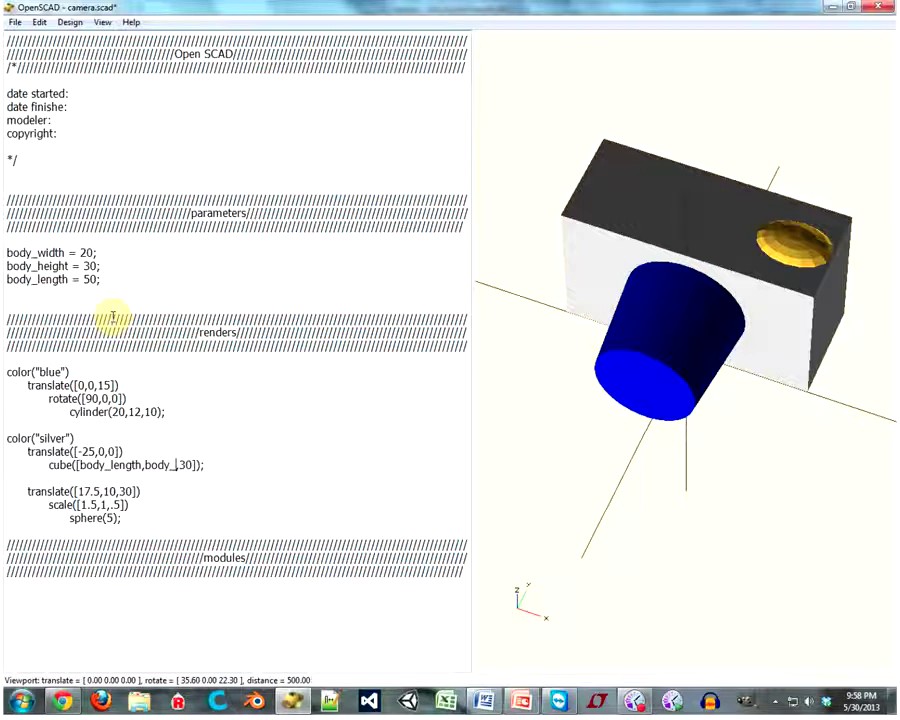
text(heigth)
key(BackSpace)
key(BackSpace)
text(ht)
key(Right)
key(Delete)
key(Delete)
text(body_)
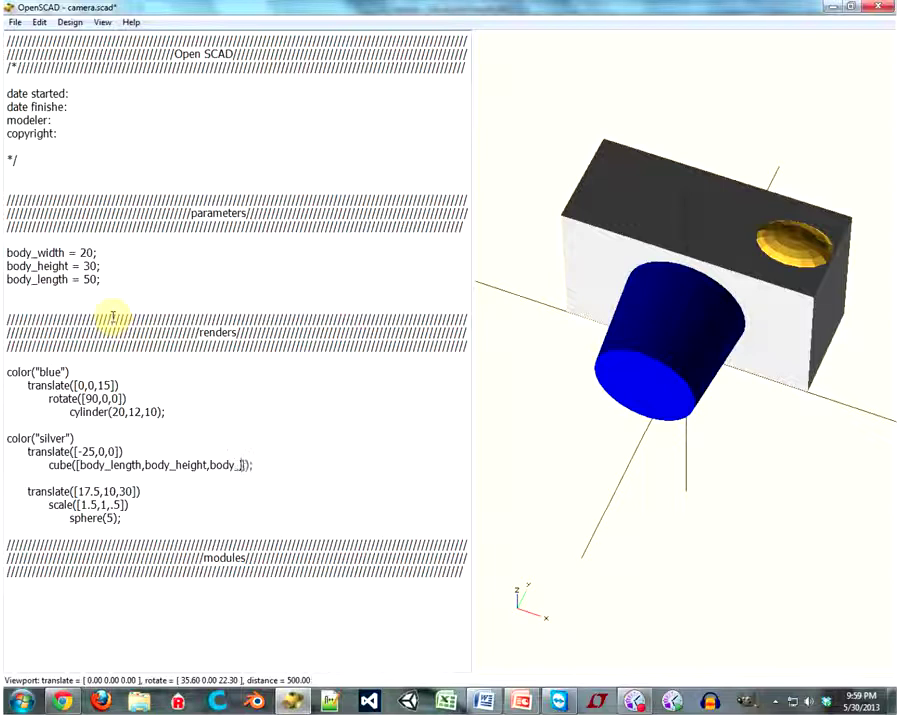
text(width)
key(F5)
Step: Swap 'height' and 'width' so the cube reads cube([body_length,body_width,body_height]), then re-render
mouse_move(712, 330)
mouse_down()
mouse_move(591, 273)
mouse_move(621, 287)
mouse_move(755, 297)
mouse_move(781, 315)
mouse_move(775, 310)
mouse_up()
click(200, 464)
drag(200, 464, 176, 464)
right_click(194, 464)
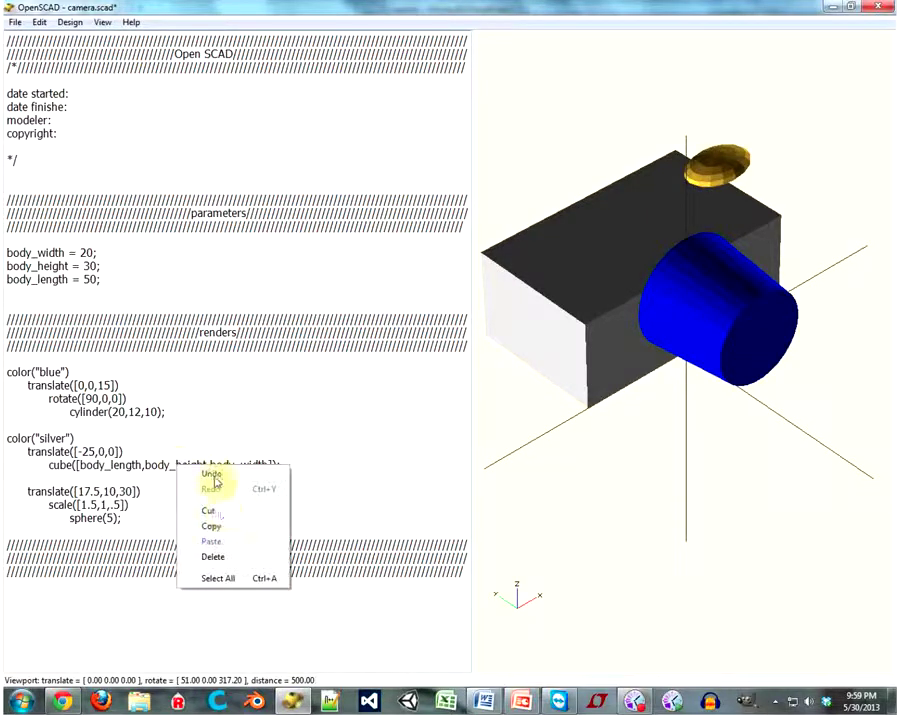
click(220, 507)
right_click(236, 470)
click(270, 545)
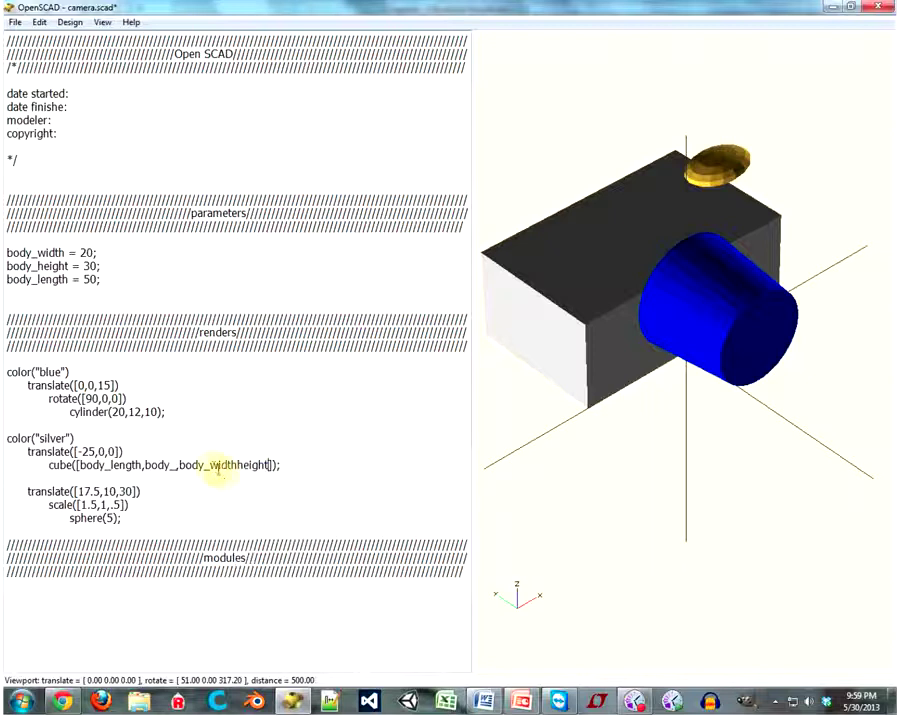
mouse_move(208, 464)
mouse_down()
mouse_move(230, 474)
mouse_move(237, 466)
mouse_up()
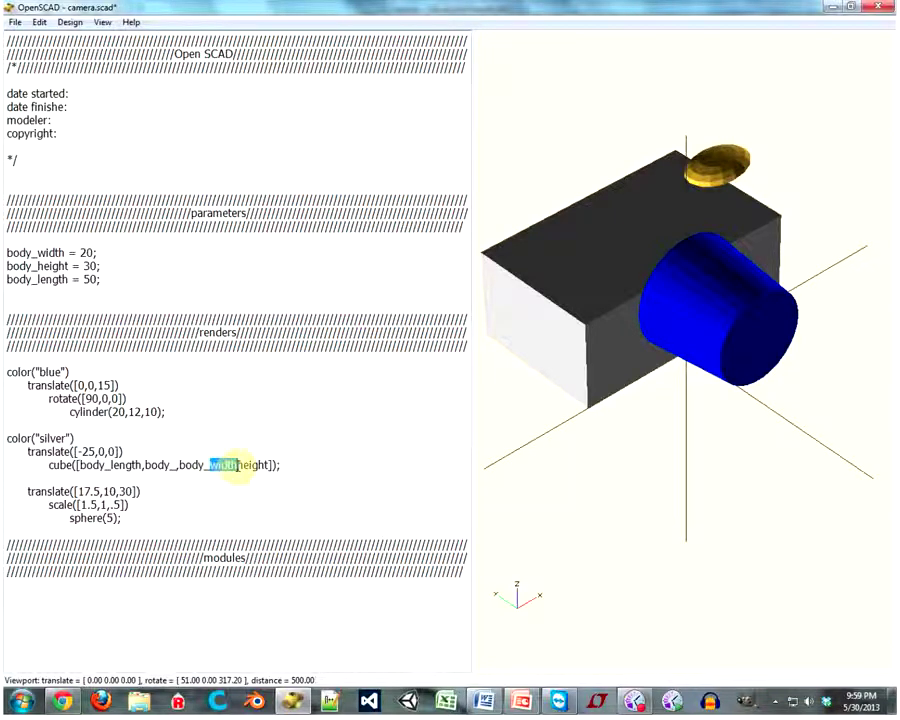
right_click(233, 465)
click(262, 511)
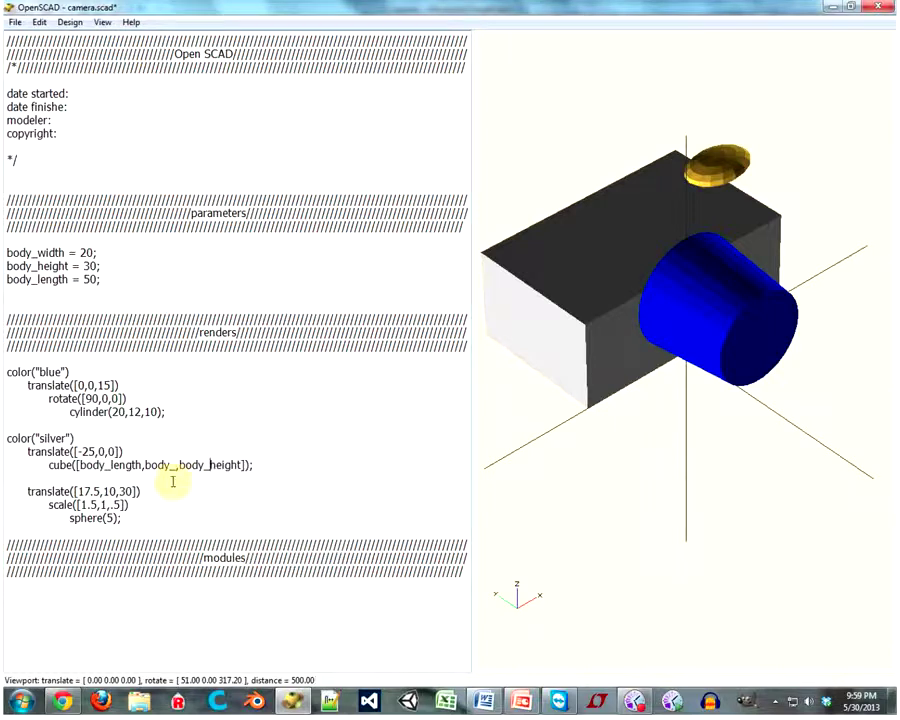
right_click(176, 467)
click(210, 546)
key(F5)
mouse_move(889, 386)
mouse_down()
mouse_move(770, 344)
mouse_move(680, 326)
mouse_move(762, 343)
mouse_move(824, 342)
mouse_move(790, 364)
mouse_up()
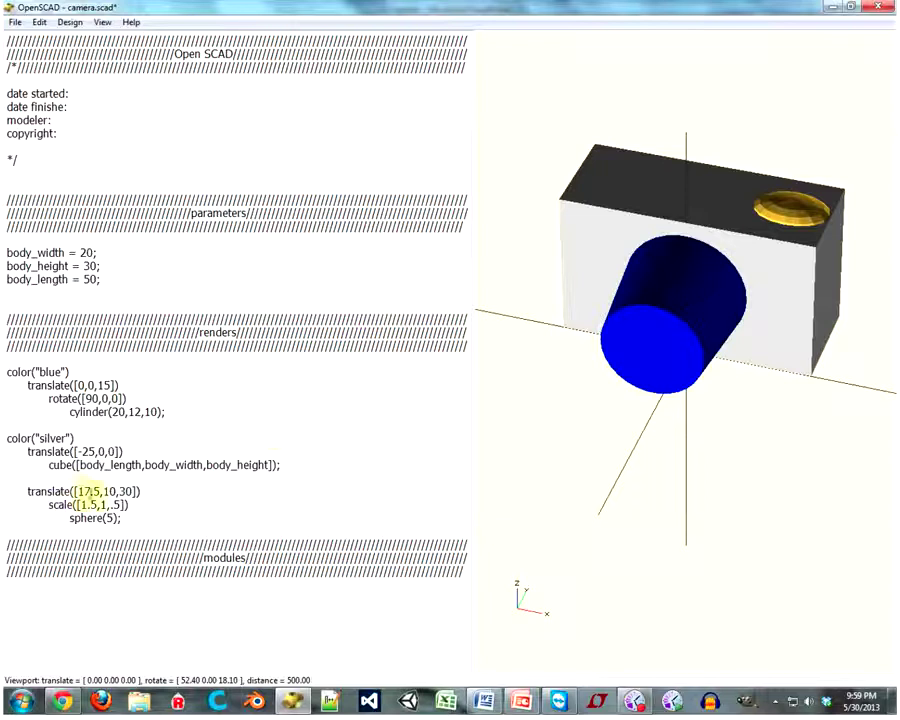
Step: Replace the button translate's 10 and 30 with body_width/2 and body_height, then select the 17.5
double_click(90, 505)
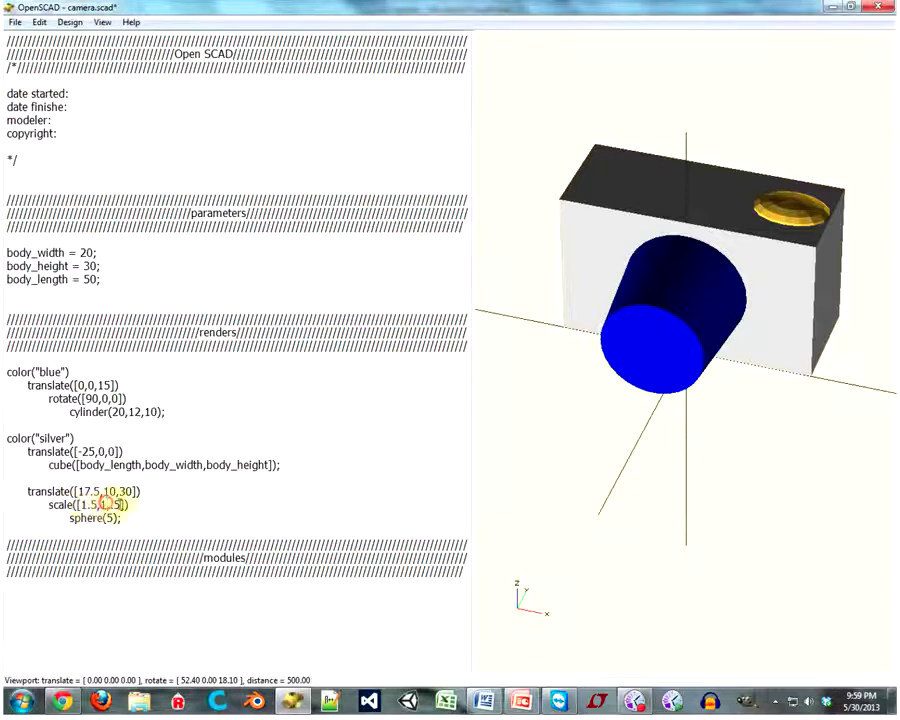
click(105, 505)
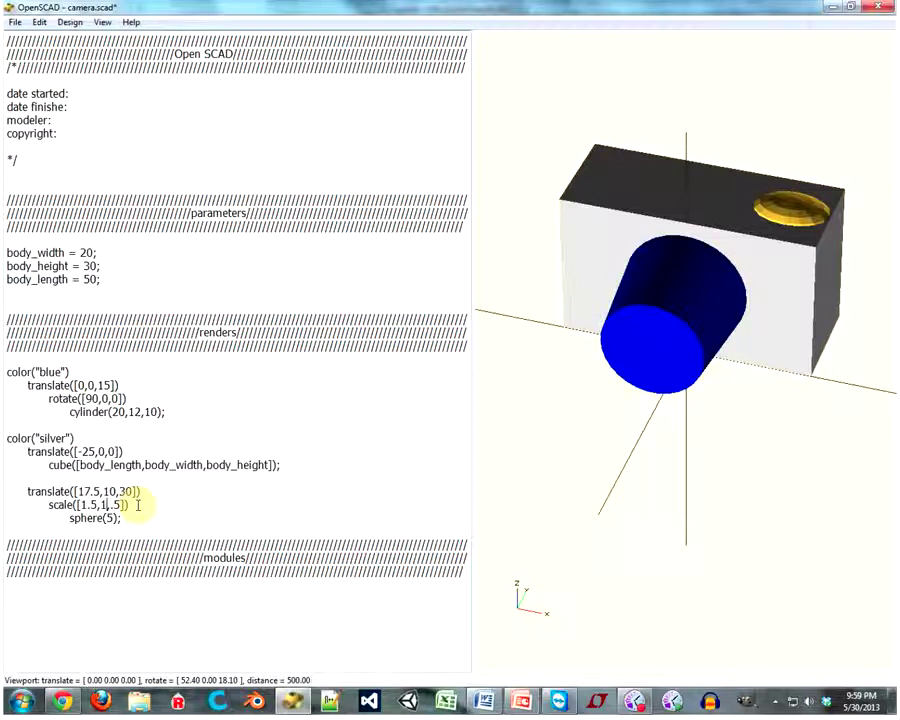
click(143, 492)
click(103, 507)
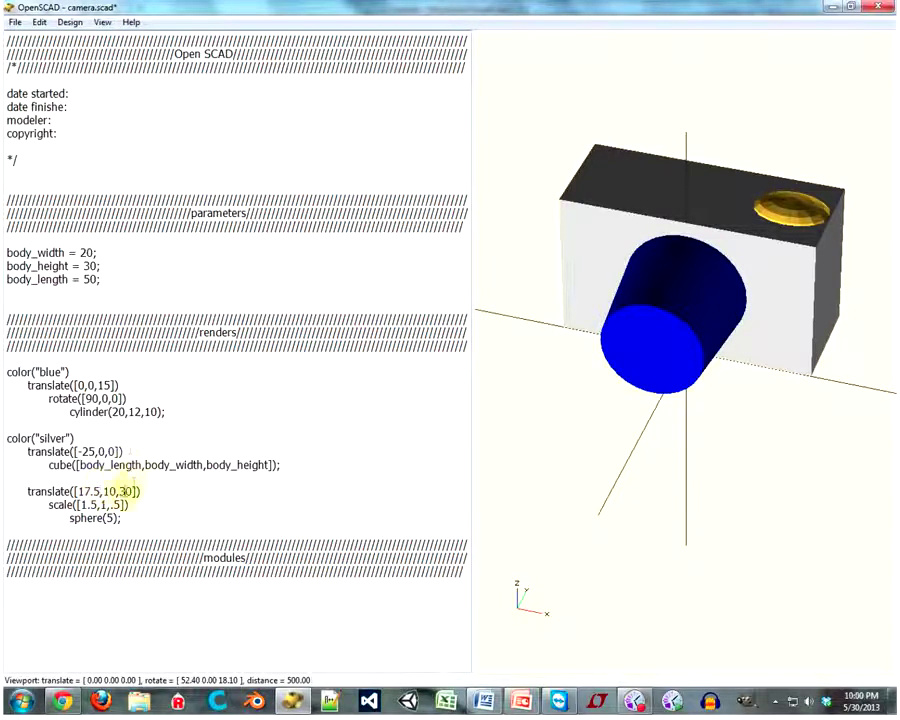
double_click(109, 491)
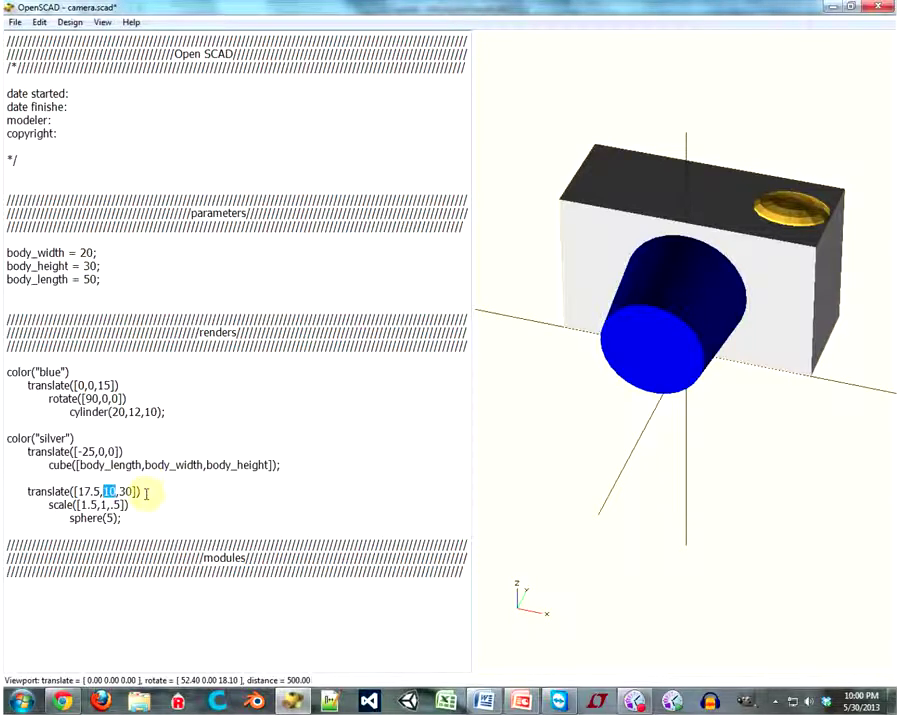
text(body_)
text(width)
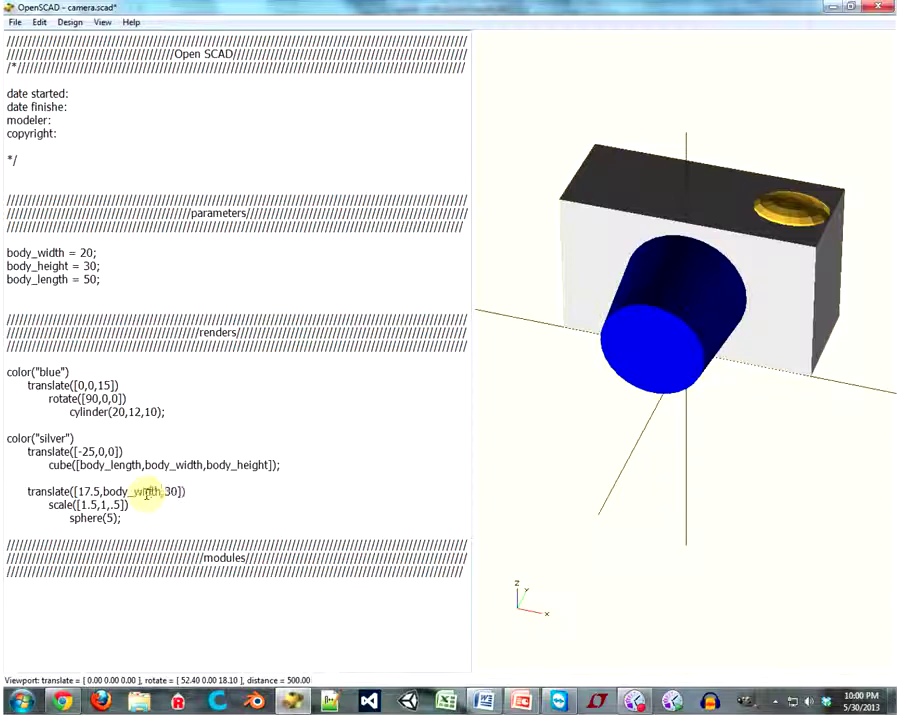
text(/2)
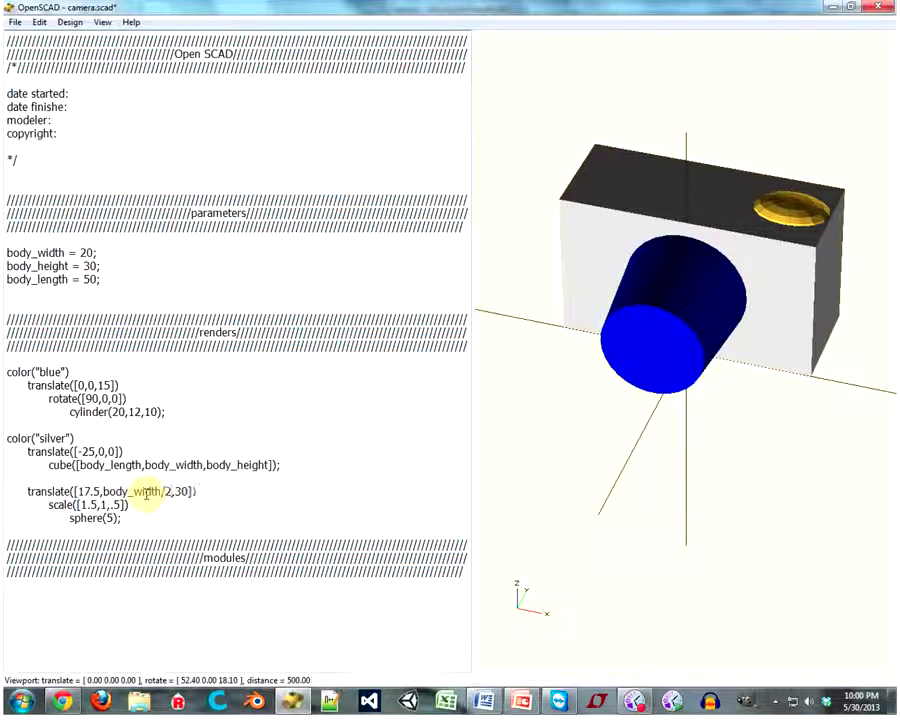
drag(668, 394, 678, 396)
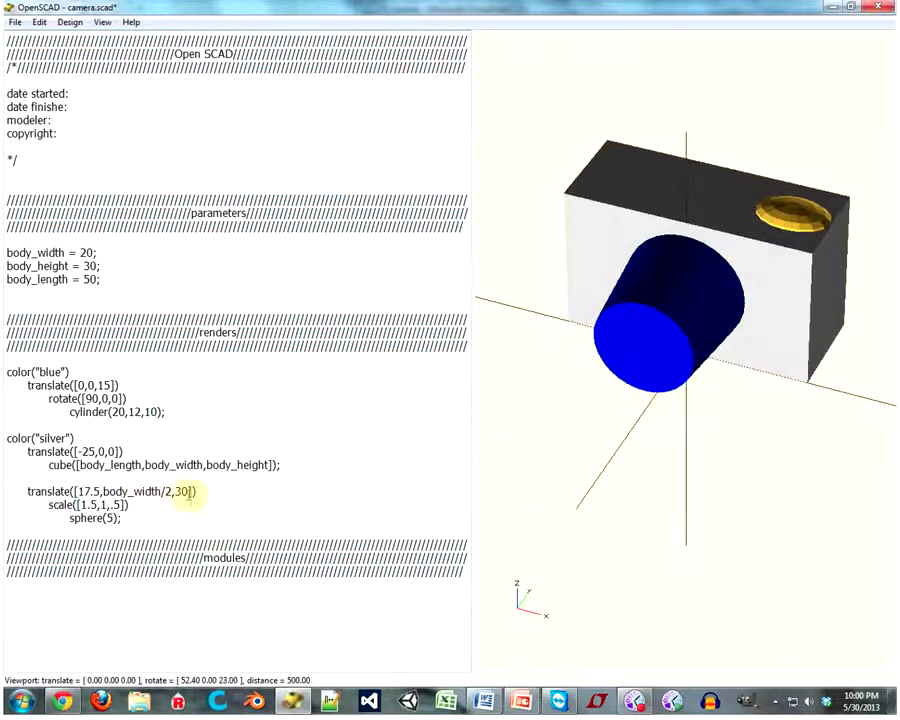
drag(193, 492, 173, 492)
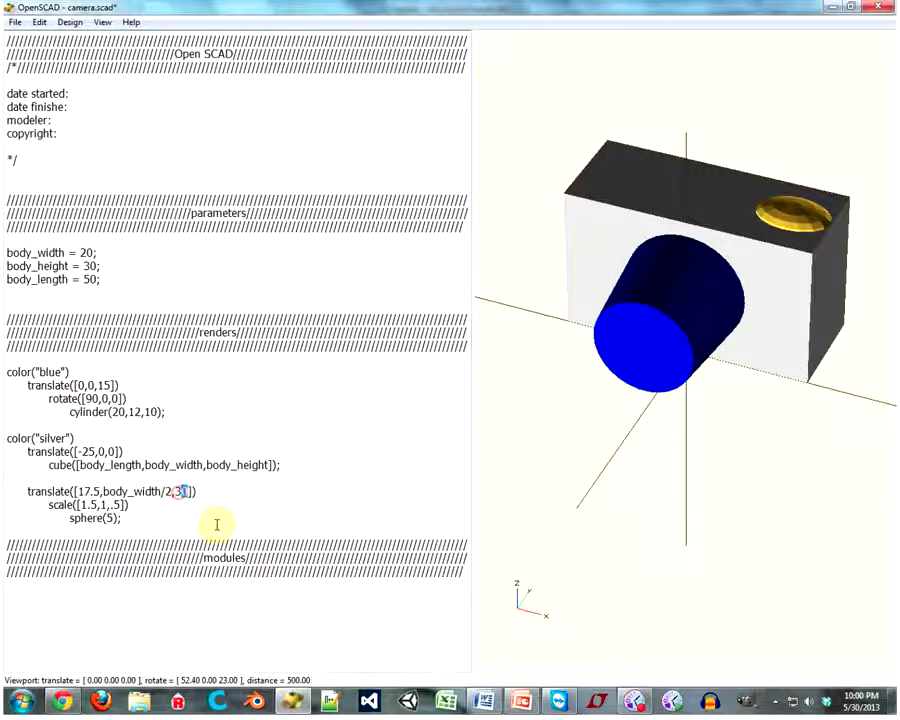
key(BackSpace)
text(body_height)
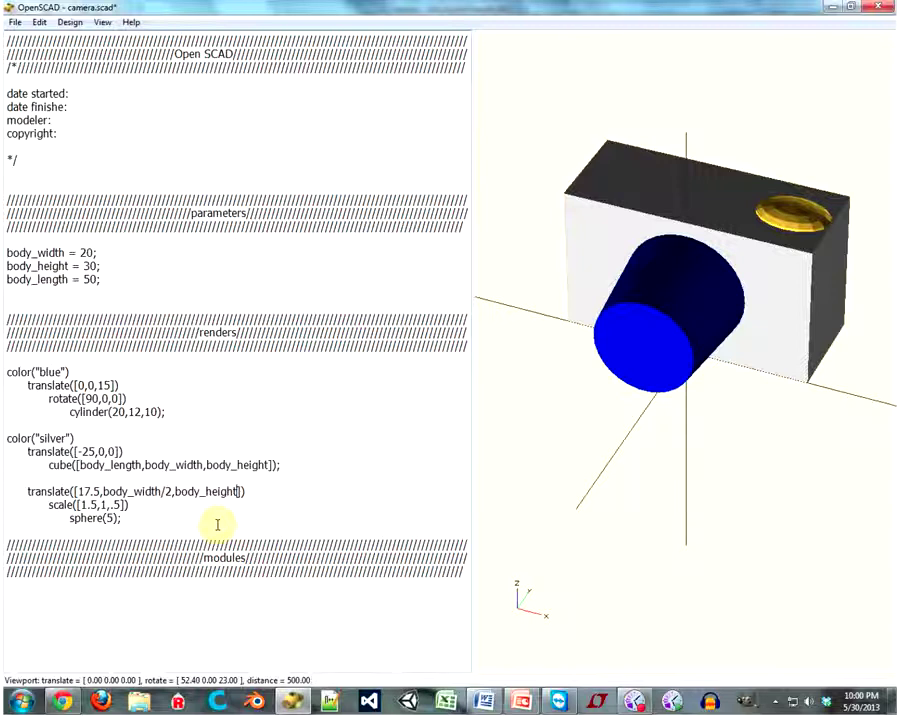
drag(97, 491, 78, 491)
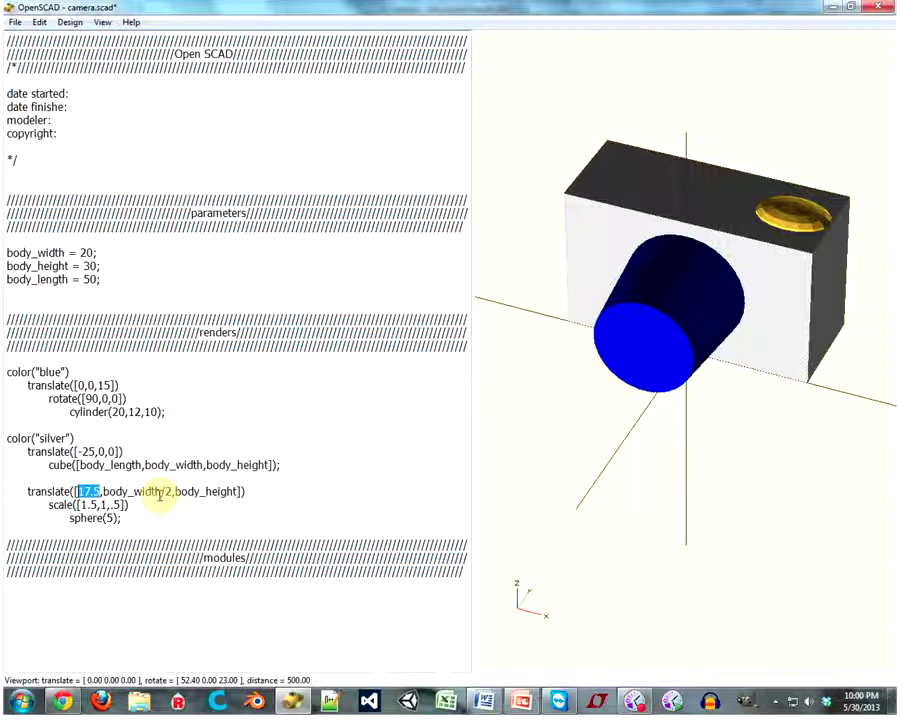
Step: Set the button's x offset to body_length/1.5, then try divisors 2 and 2.5 in the preview
text(body_lenght)
key(BackSpace)
key(BackSpace)
text(th)
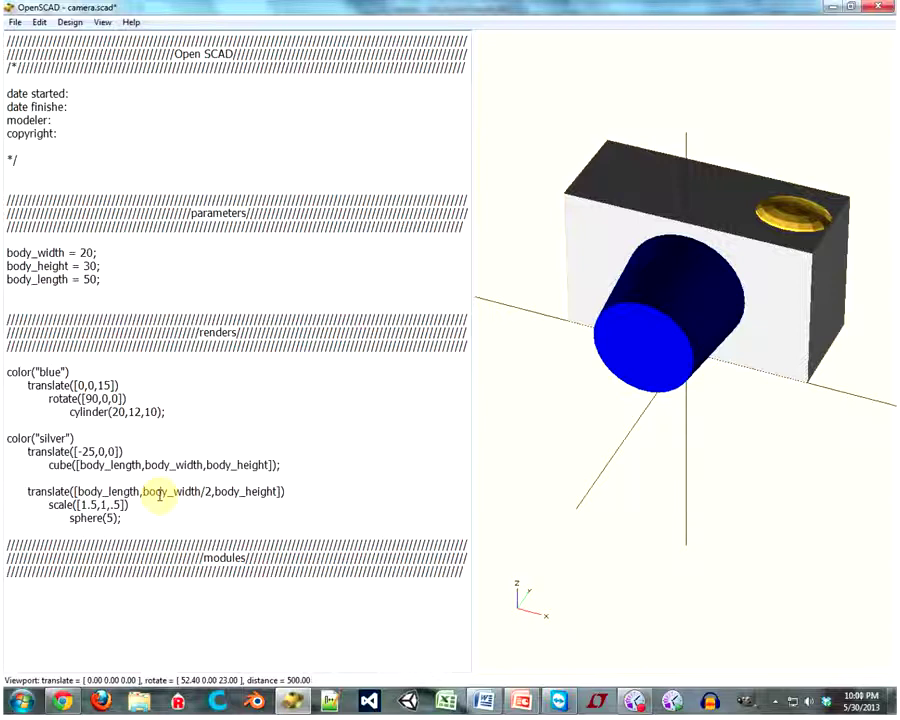
text(/1.5)
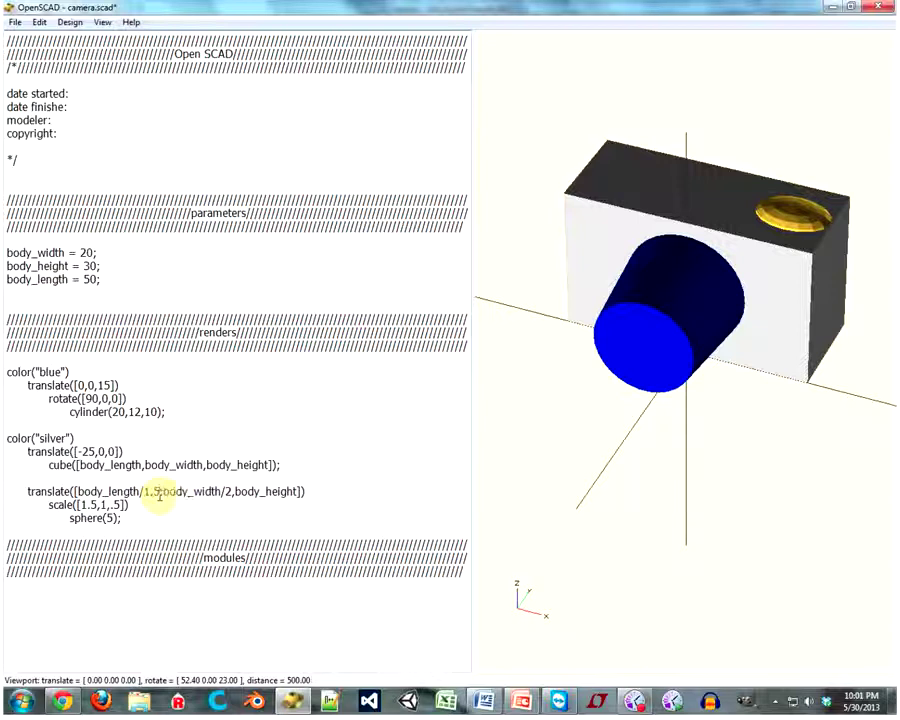
key(F5)
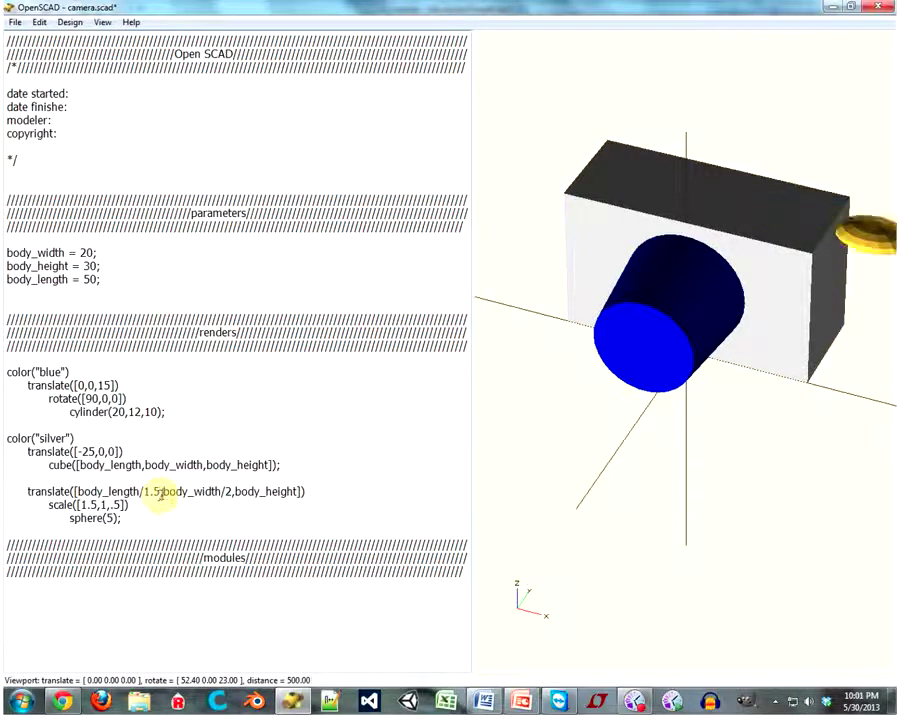
key(BackSpace)
key(BackSpace)
key(BackSpace)
text(2)
key(F5)
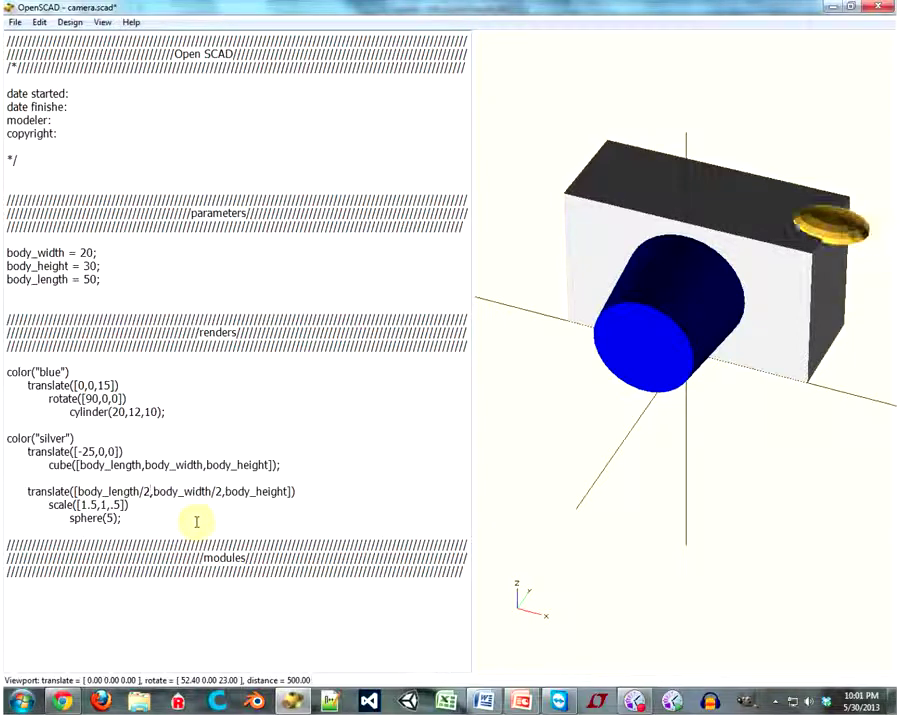
text(.5)
key(F5)
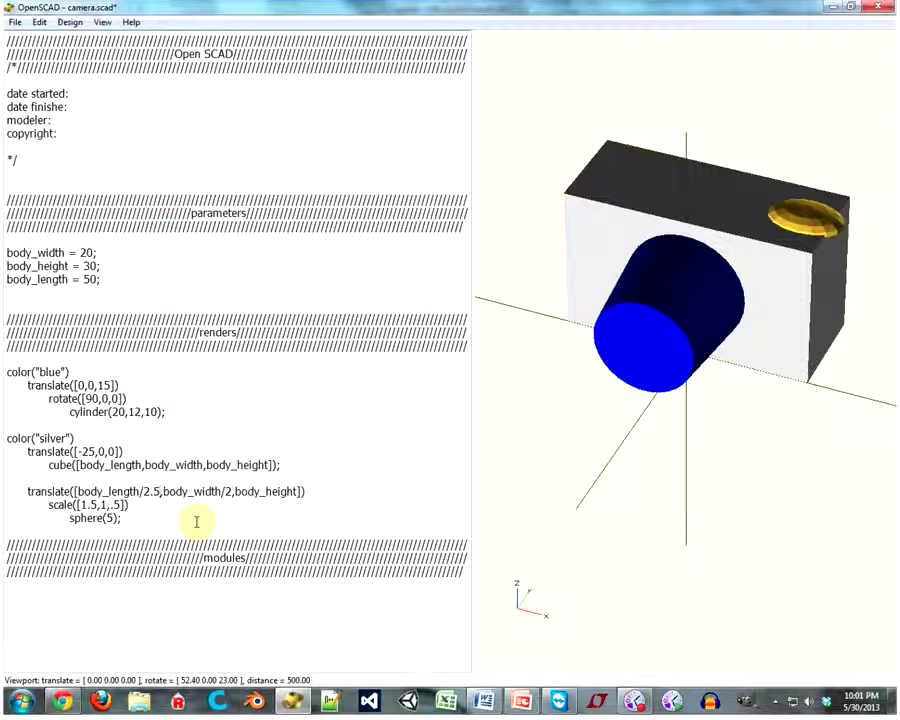
Step: Try divisors 2.25 and 2.75, then settle the button's x offset on body_length/3
key(Left)
text(2)
key(F5)
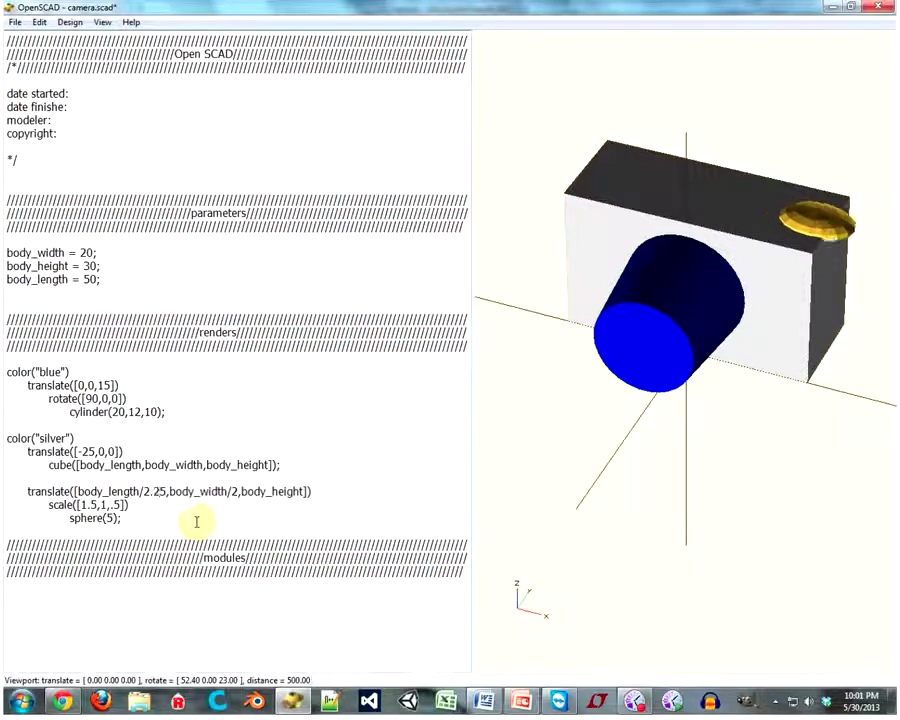
key(BackSpace)
text(7)
key(F5)
key(Delete)
key(BackSpace)
key(BackSpace)
key(BackSpace)
text(3)
key(F5)
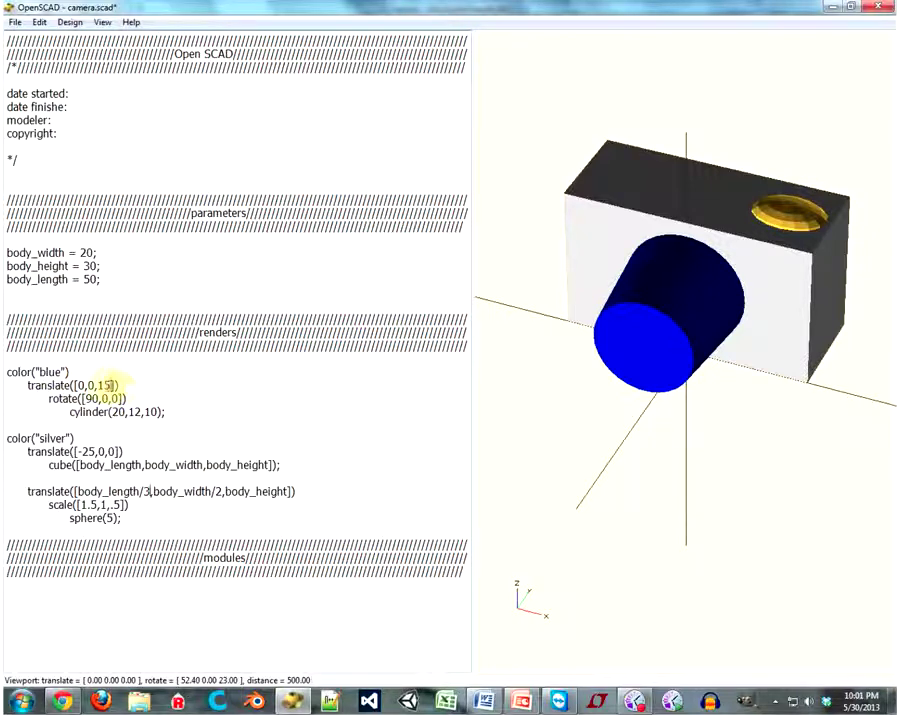
Step: Change the lens translate height from 15 to body_height/2
double_click(105, 385)
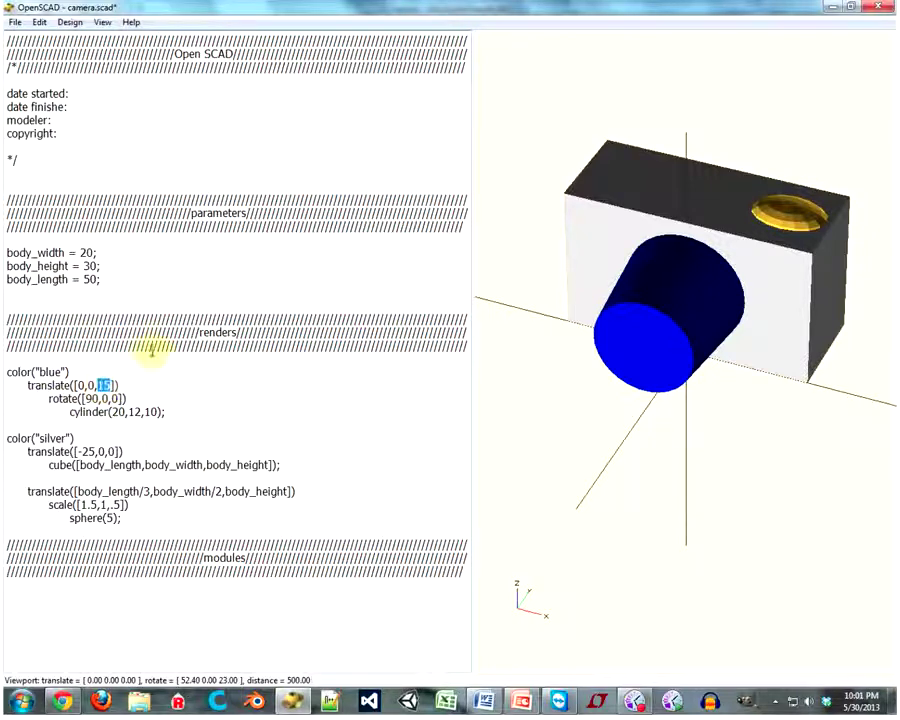
text(body_height)
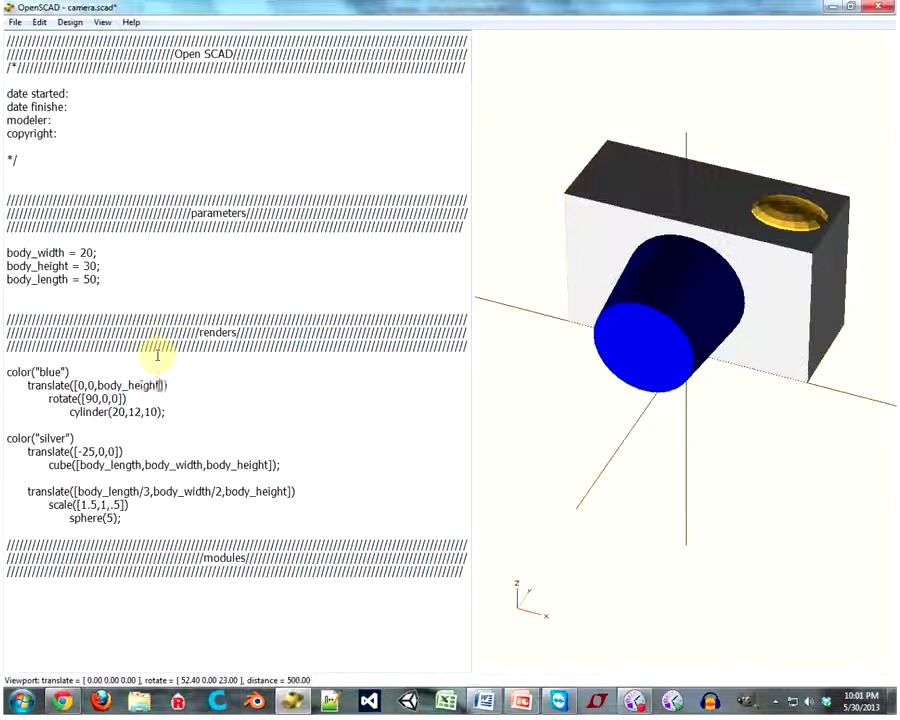
text(/)
text(23)
key(BackSpace)
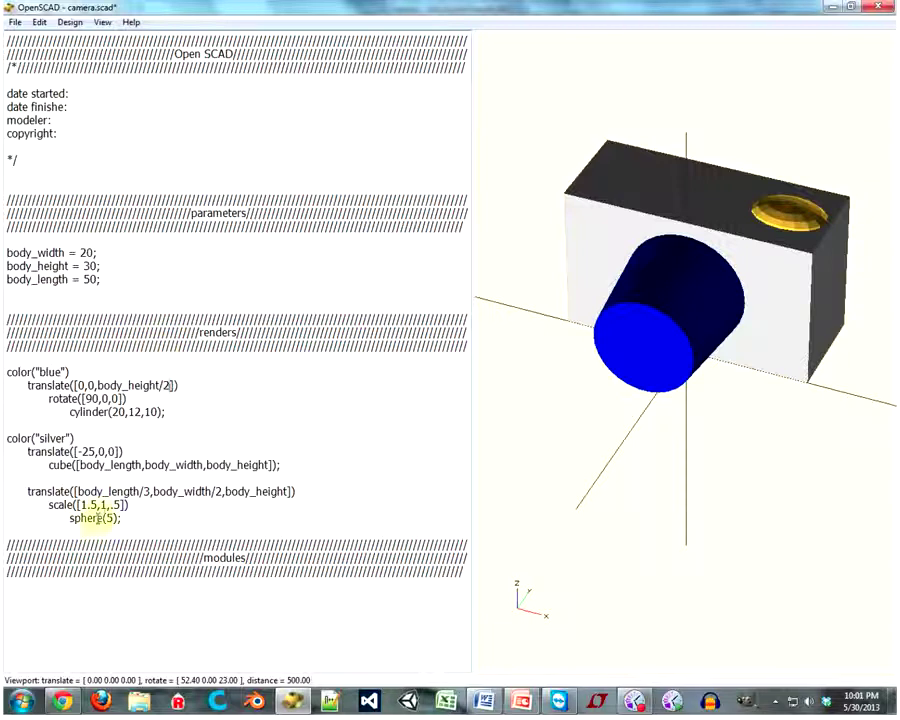
Step: Cut the [1.5,1,.5] vector from scale() into a new button_scale = [1.5,1,.5]; line
drag(124, 505, 77, 505)
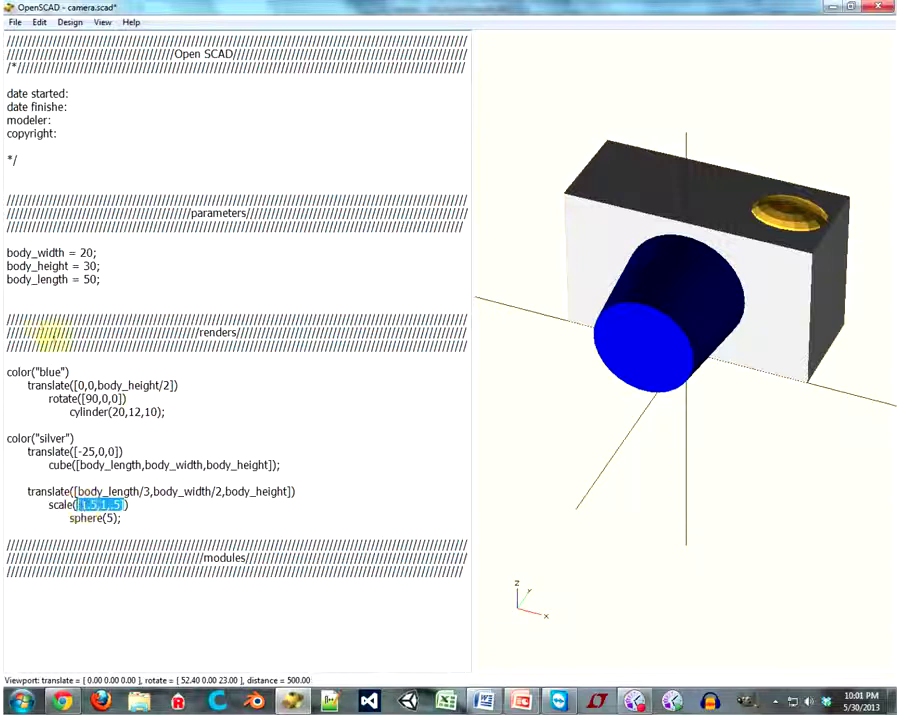
click(14, 294)
text(button_scale =)
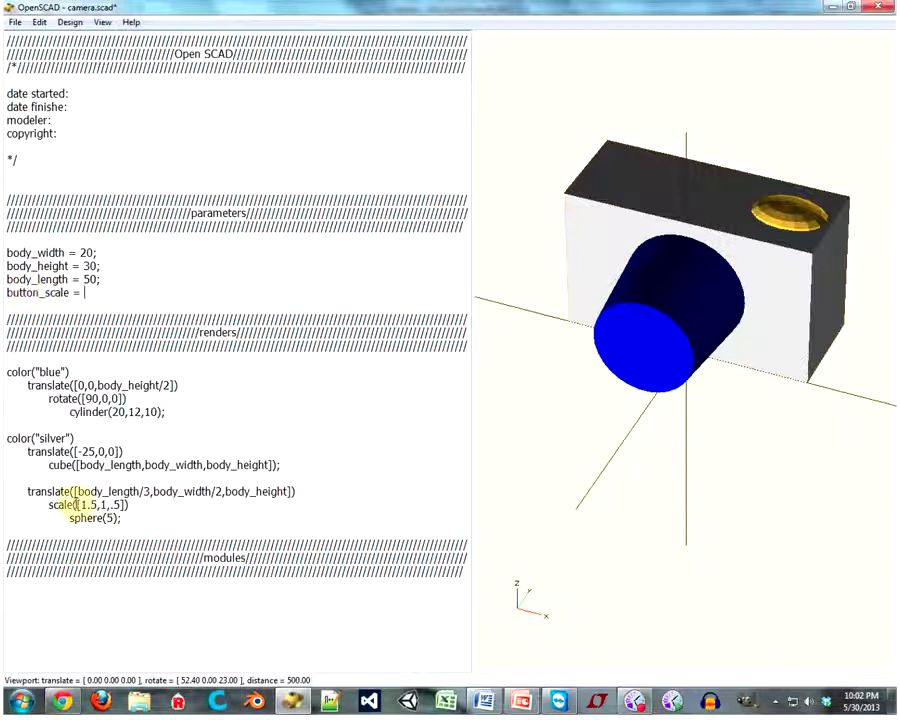
drag(73, 505, 122, 505)
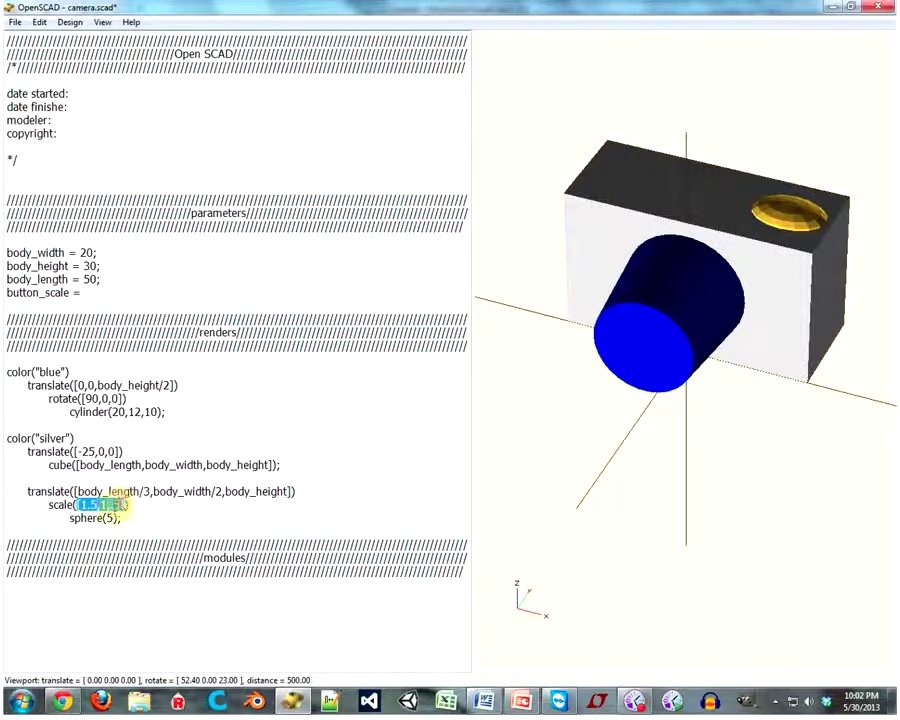
right_click(118, 505)
click(162, 548)
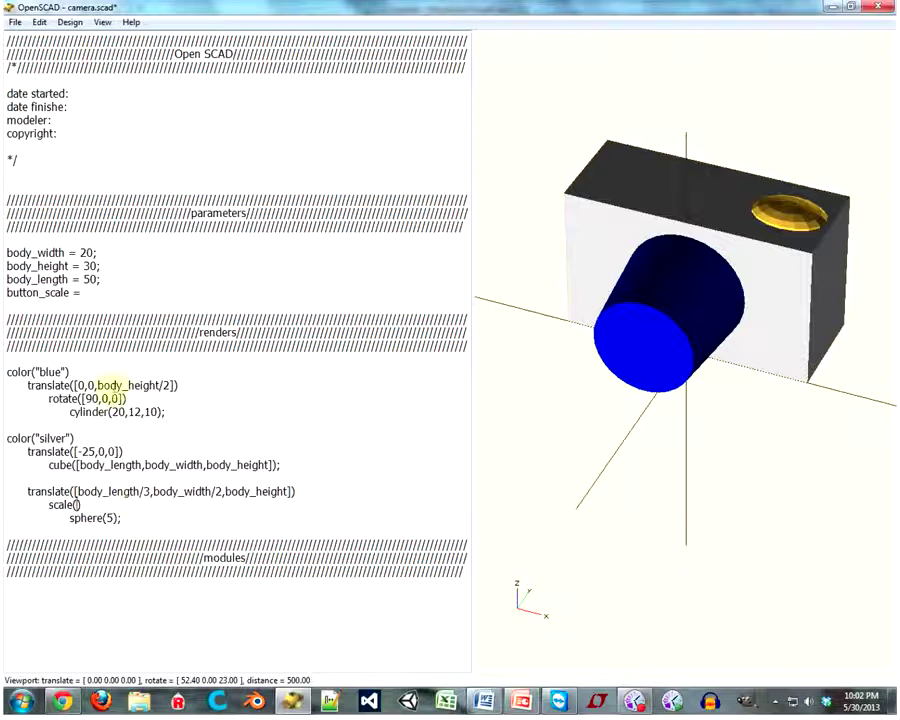
right_click(93, 294)
click(131, 371)
click(84, 292)
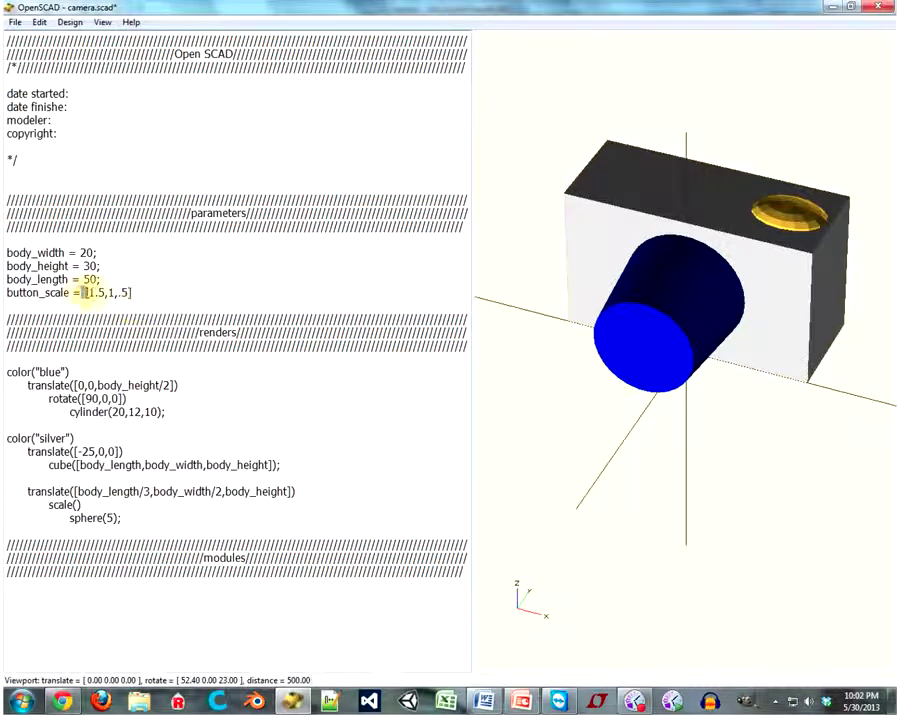
click(138, 292)
text(;)
click(76, 504)
text(button_scale)
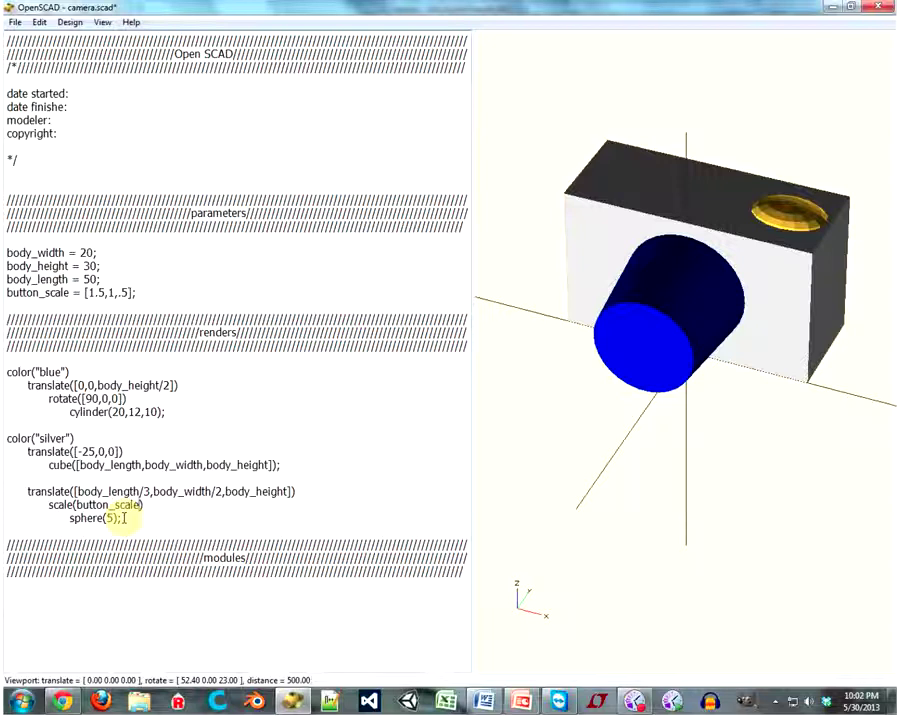
mouse_move(740, 304)
mouse_down()
mouse_move(756, 306)
mouse_move(760, 280)
mouse_move(702, 303)
mouse_move(645, 388)
mouse_up()
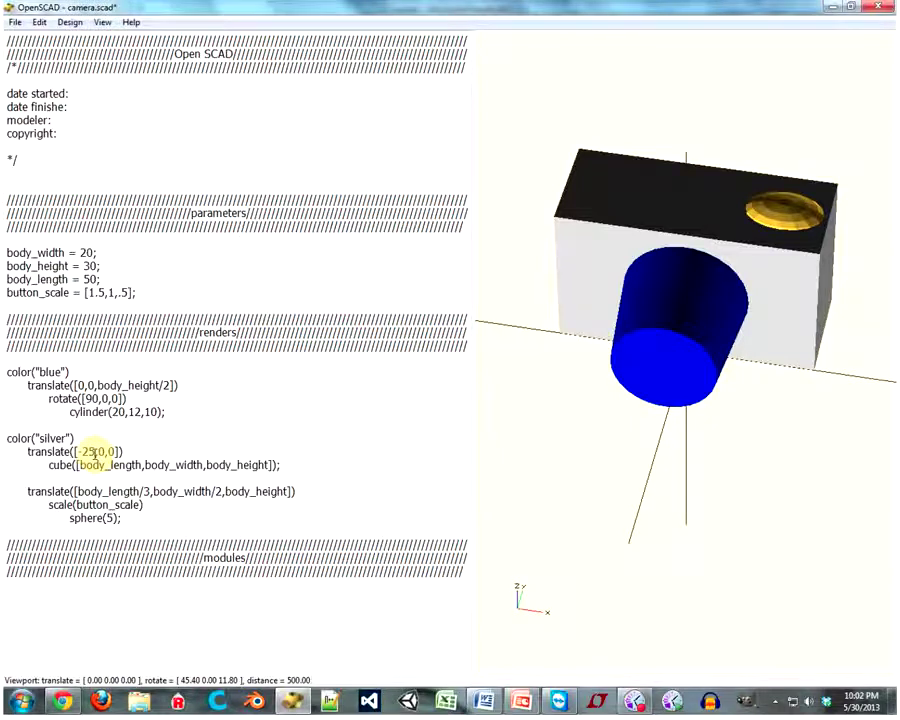
Step: Replace the silver body's -25 offset with -body_length/2 and orbit to check the model
double_click(86, 451)
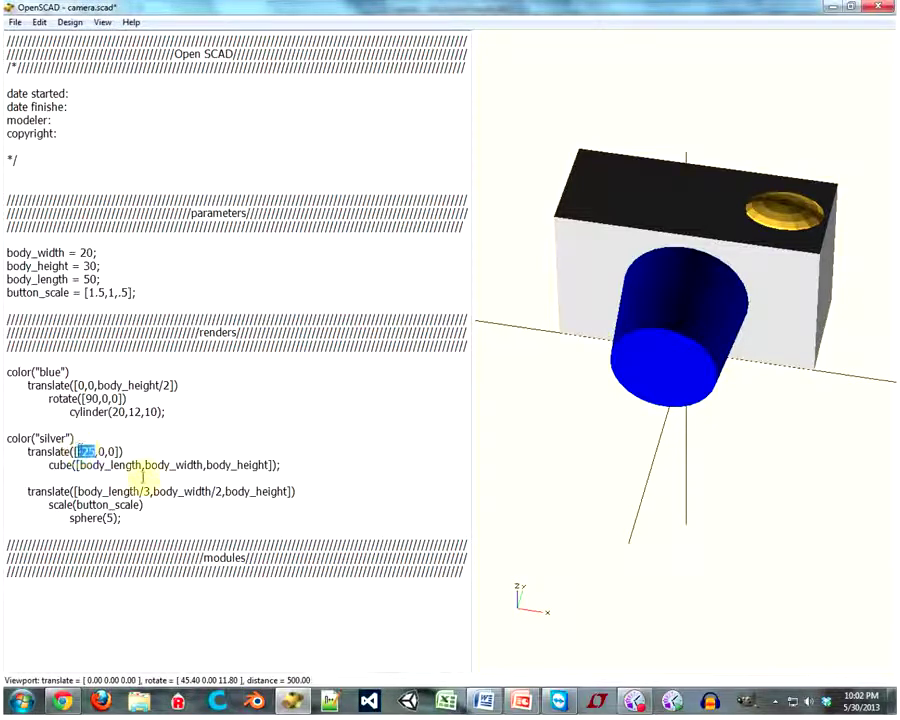
text(-body_len)
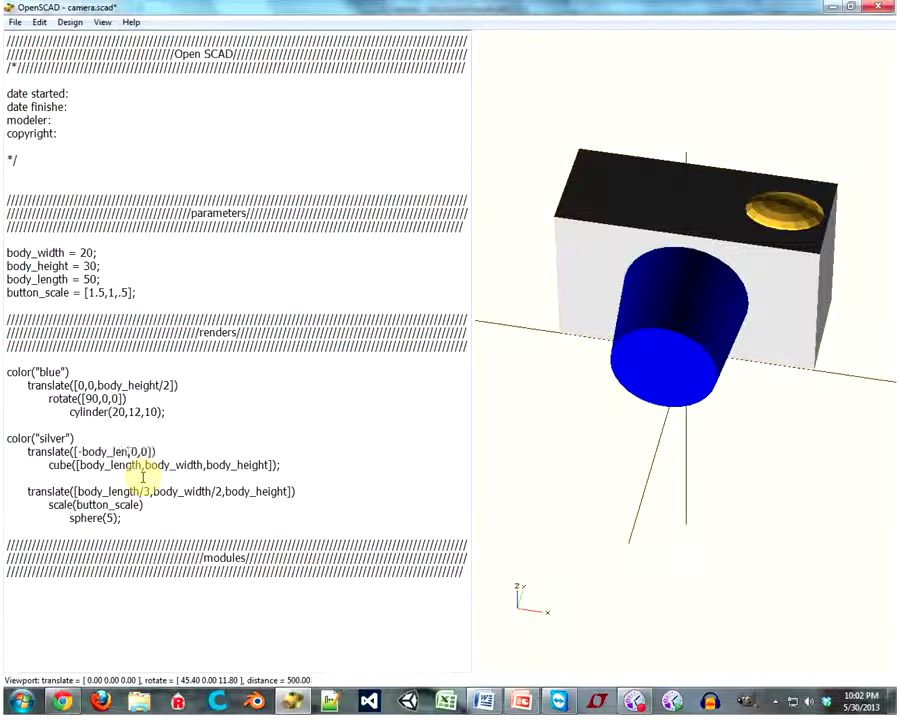
text(gth/)
text(2)
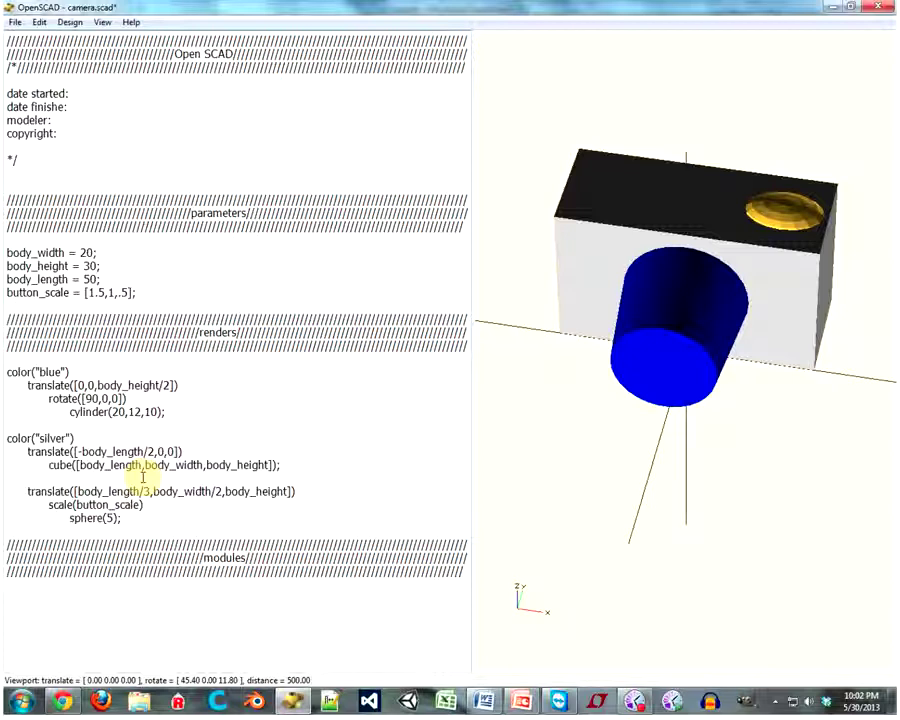
drag(598, 296, 586, 292)
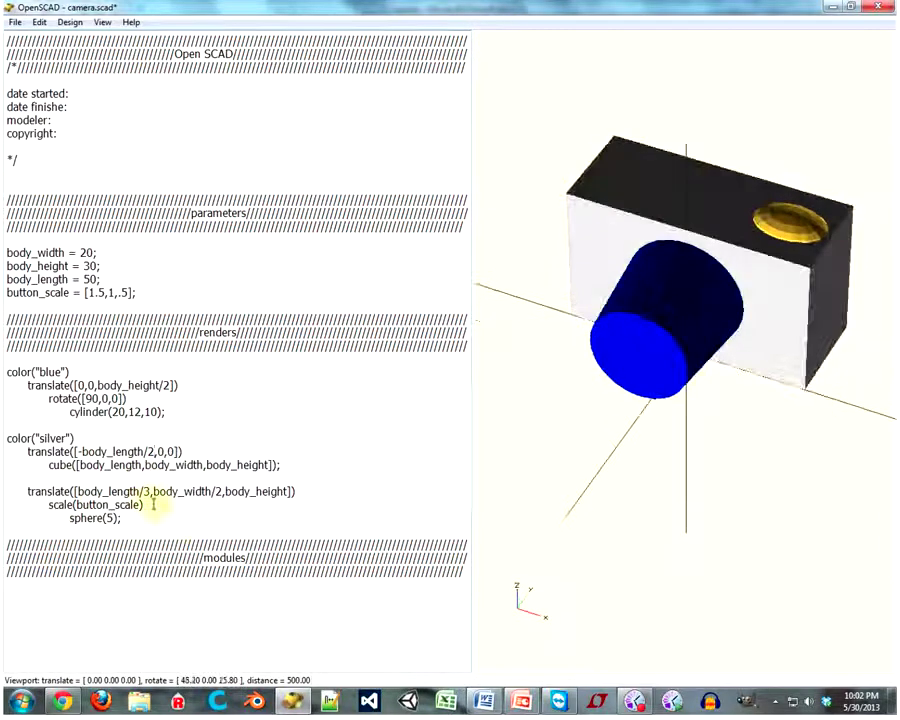
mouse_move(660, 296)
mouse_down()
mouse_move(688, 287)
mouse_move(668, 288)
mouse_up()
scroll(668, 288, down, 5)
scroll(764, 358, down, 5)
drag(764, 358, 640, 360)
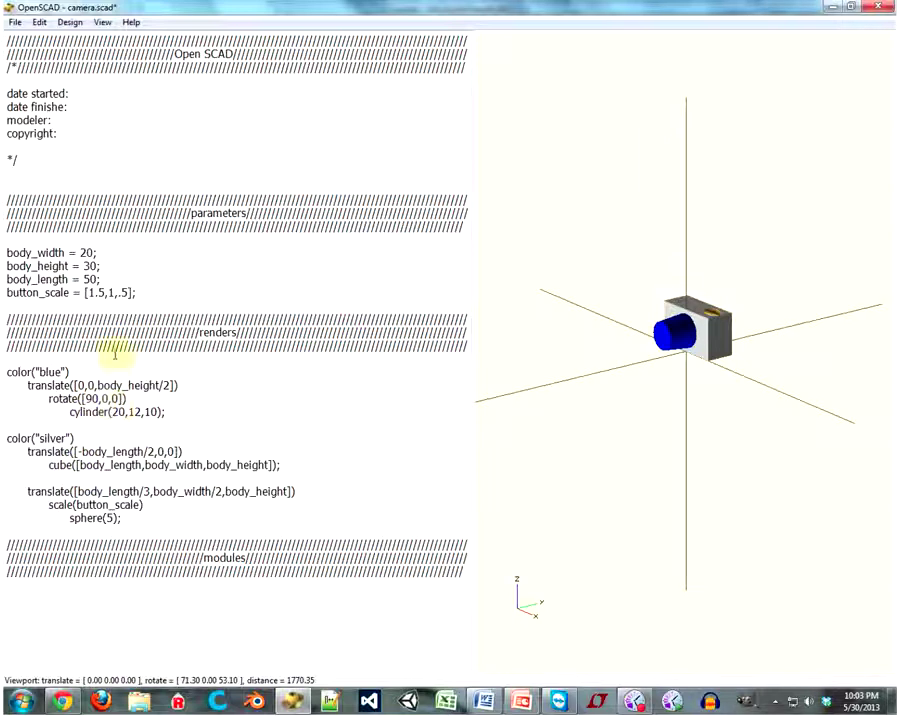
Step: Set the lens cylinder length to body_width and its 10 radius to body_width/2
double_click(118, 411)
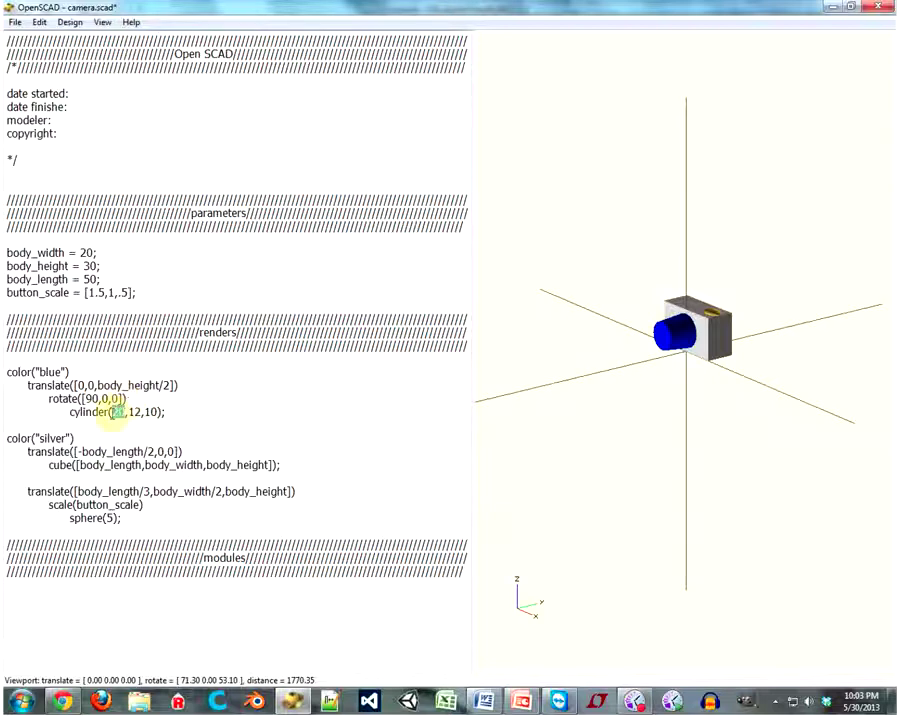
text(body_width)
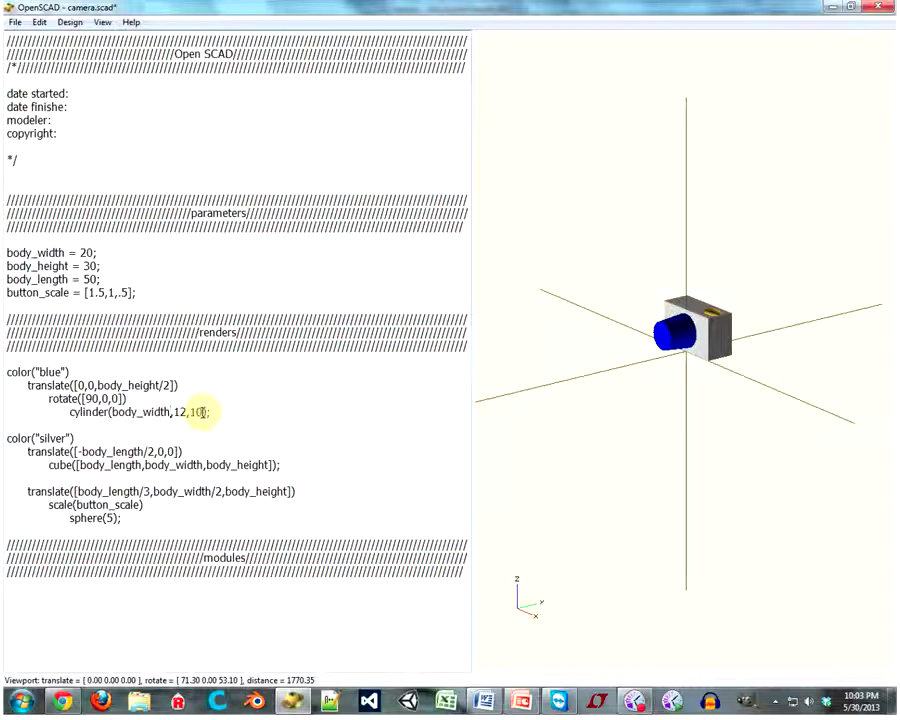
drag(171, 412, 113, 413)
right_click(126, 414)
click(175, 473)
click(196, 412)
right_click(193, 412)
click(224, 488)
text(2)
Step: Replace the 12 radius with (body_width/4)*3 and view the tapered lens from an oblique angle
double_click(182, 412)
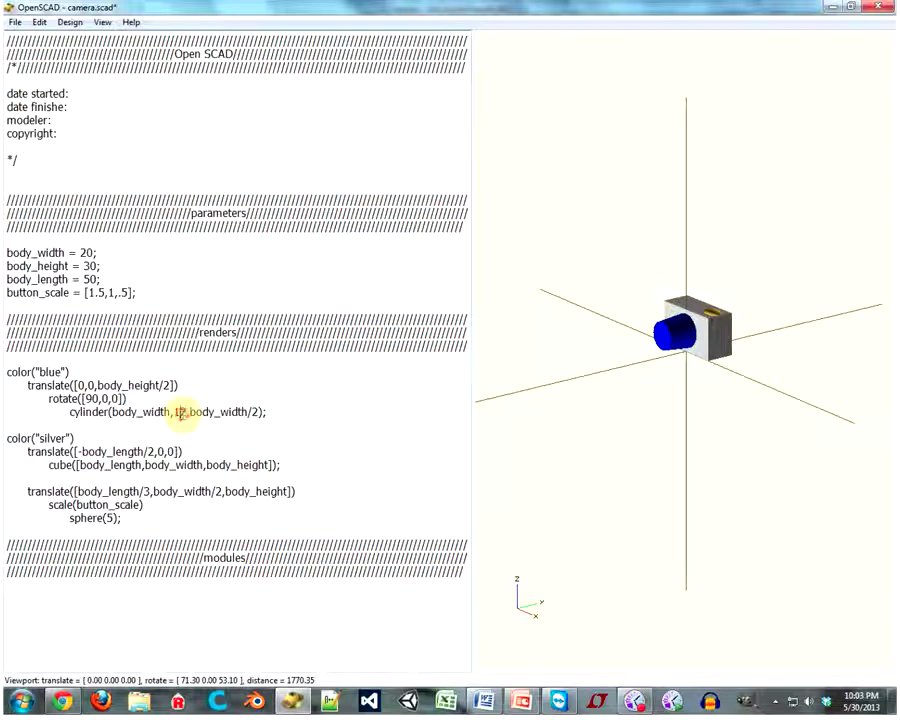
right_click(176, 413)
click(206, 489)
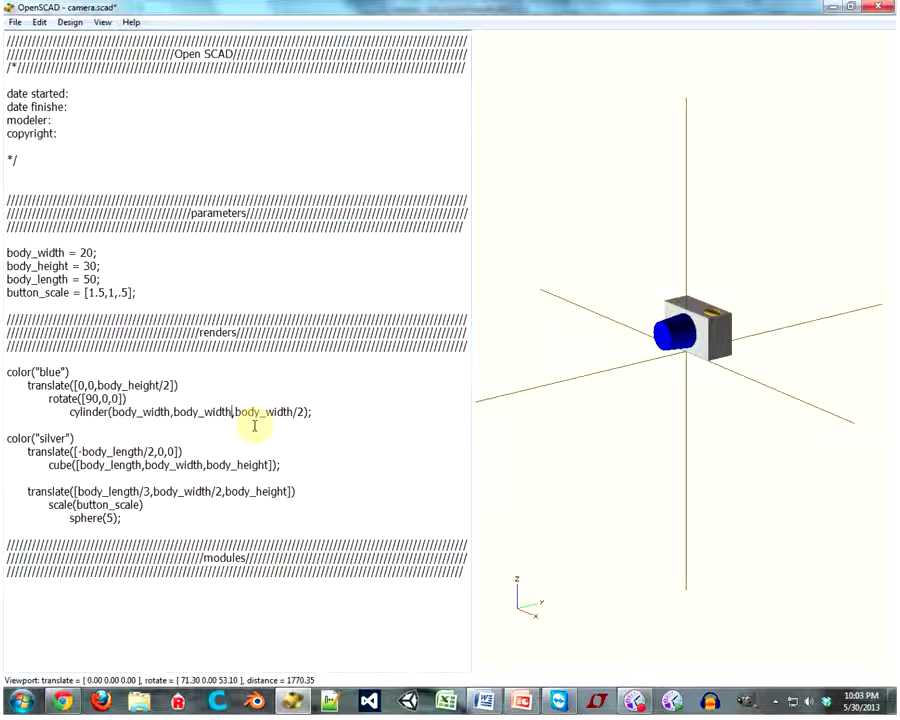
text(/4)
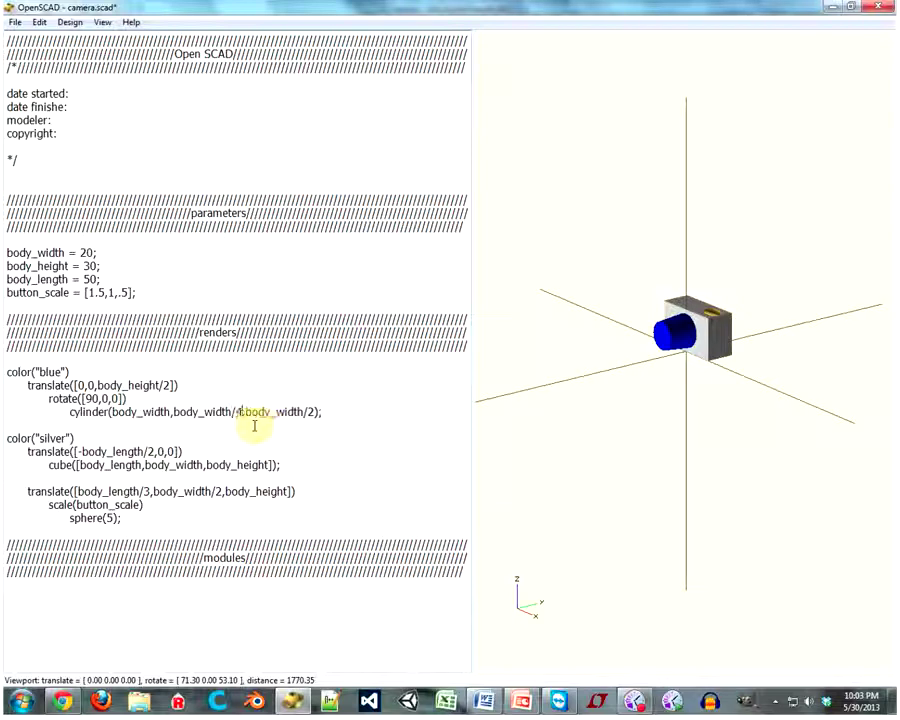
text(*2)
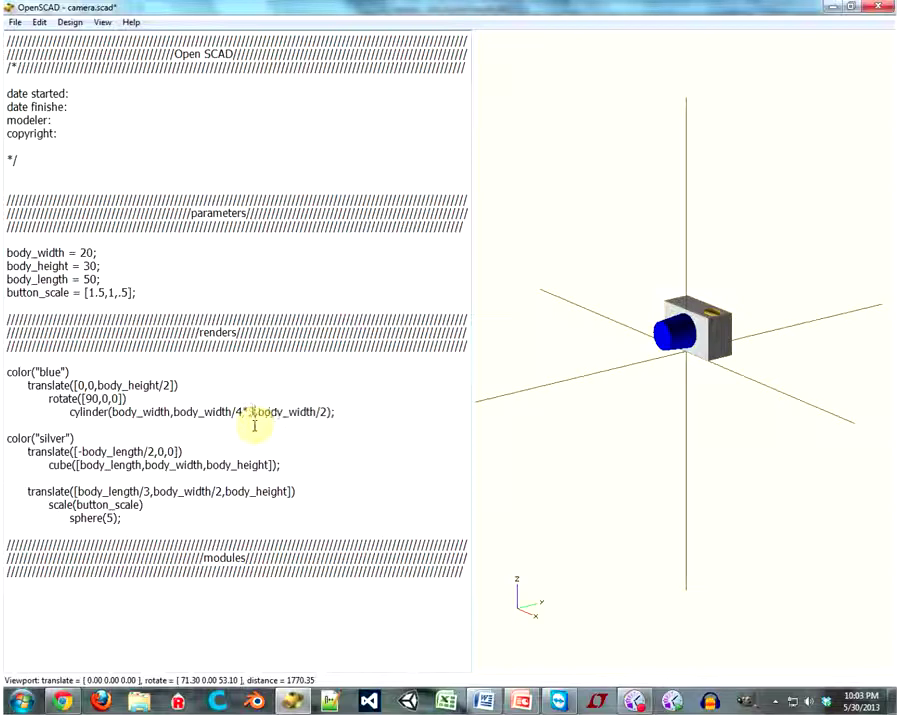
text())
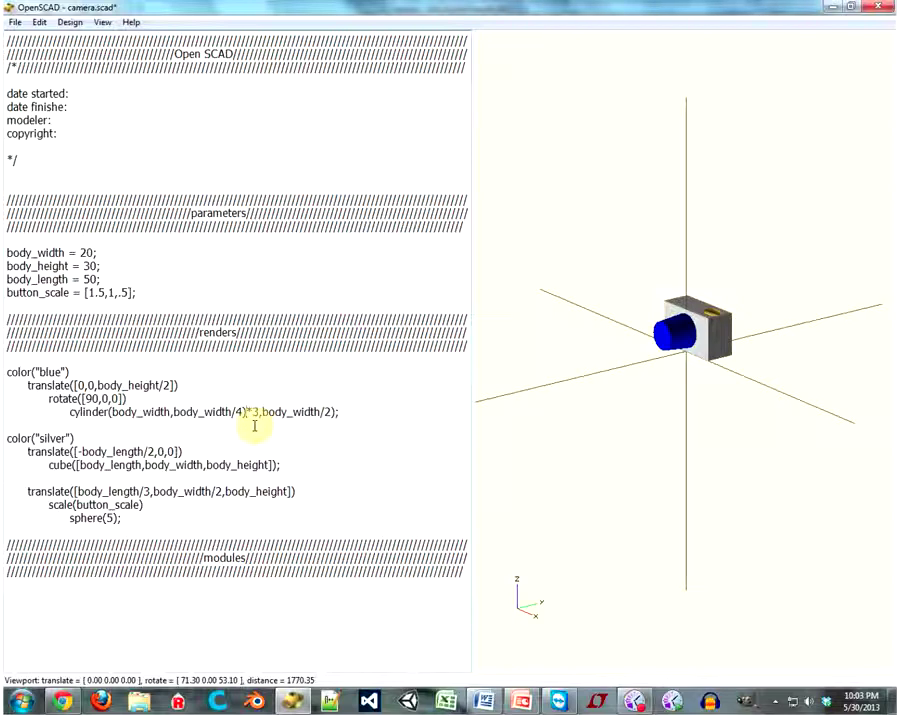
text(()
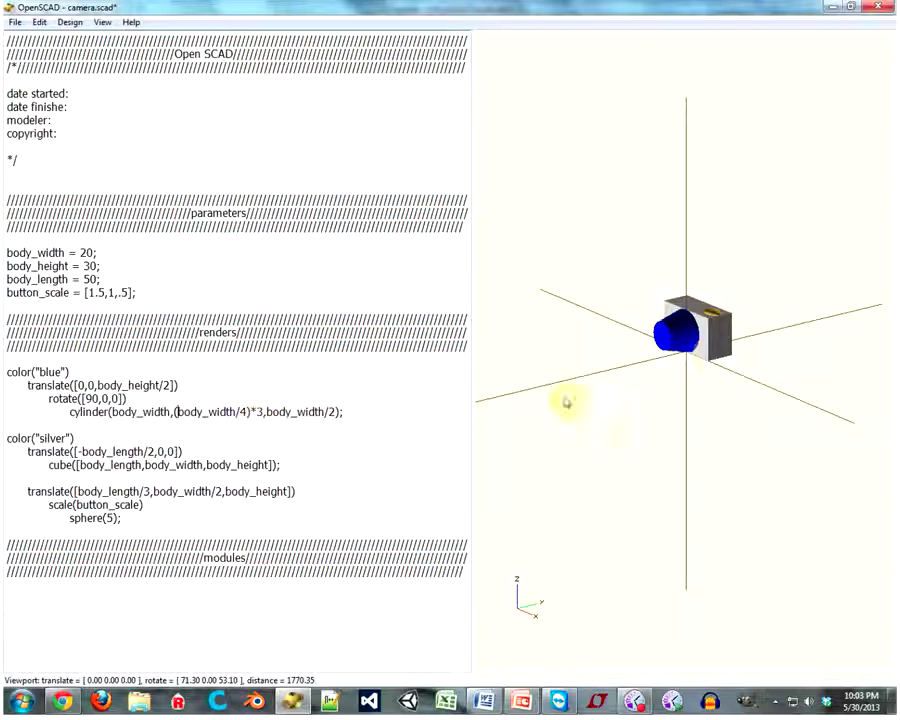
scroll(701, 354, up, 5)
key(ctrl+8)
drag(776, 338, 687, 368)
scroll(600, 385, down, 2)
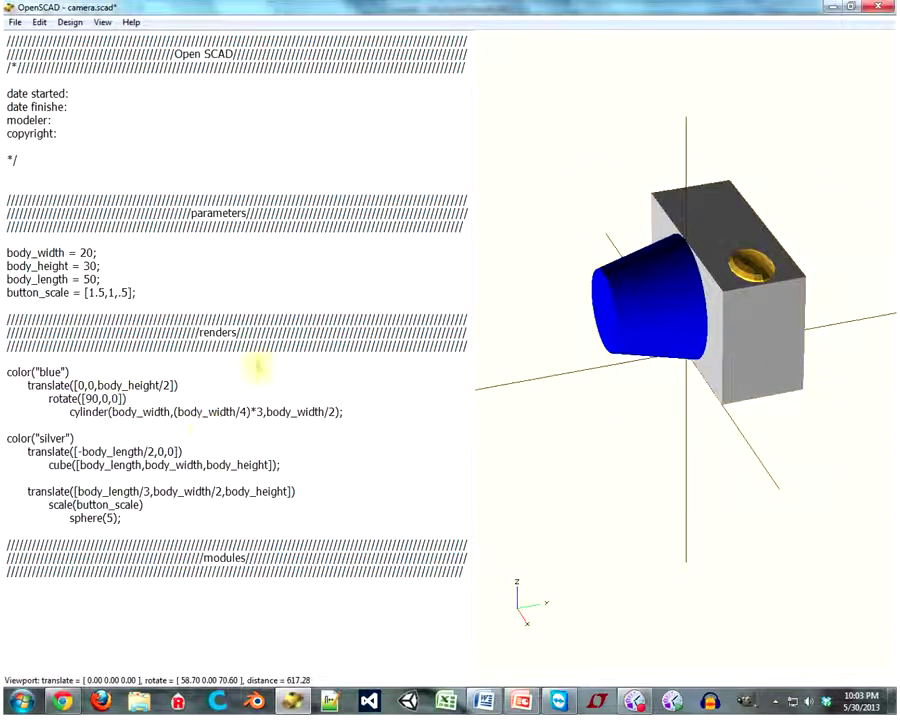
Step: Increase body_width from 20 to 40 and preview the wider camera
double_click(85, 252)
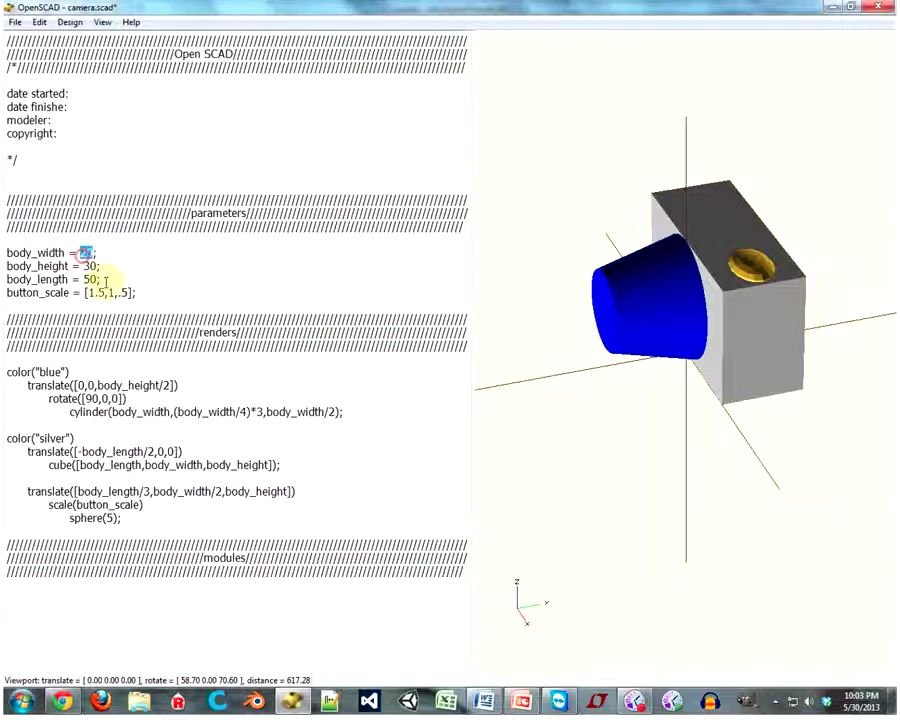
text(40)
key(F5)
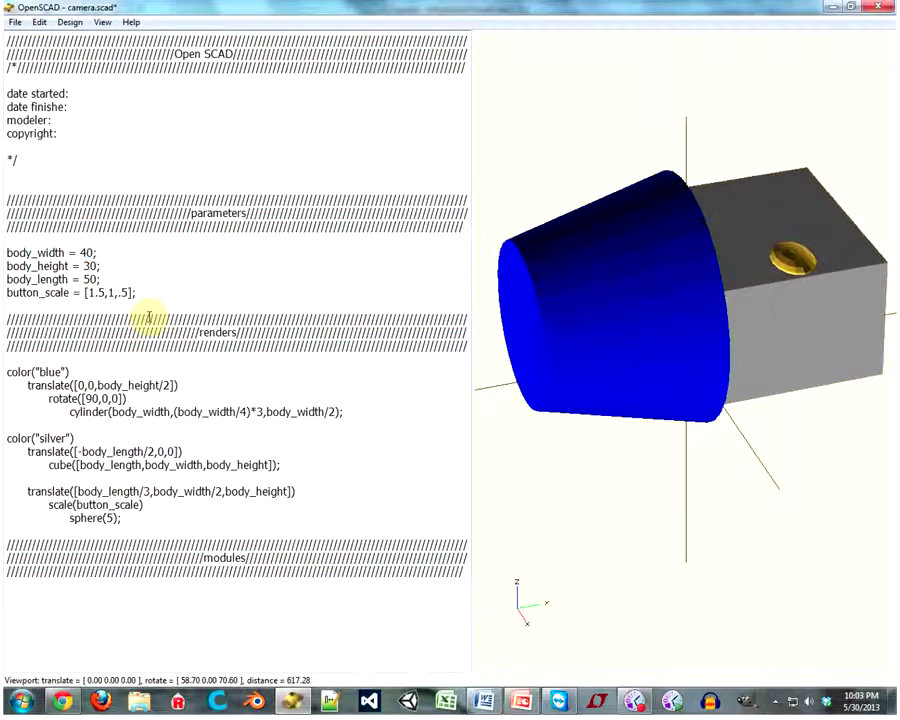
drag(532, 352, 616, 363)
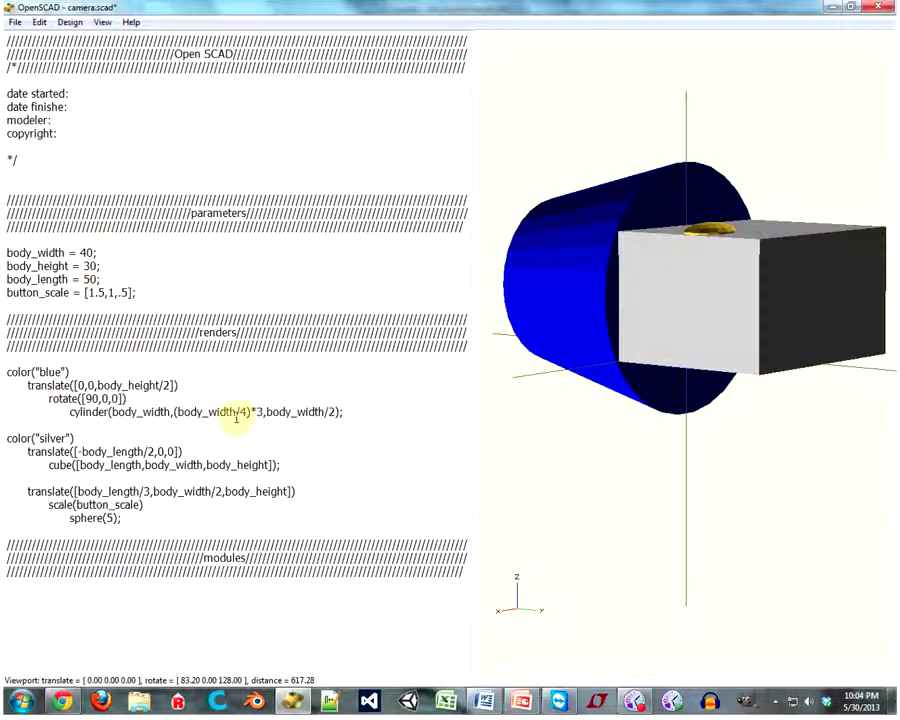
Step: Change the lens radius to (body_height/4)*3 and orbit to view the lens face
drag(236, 411, 212, 415)
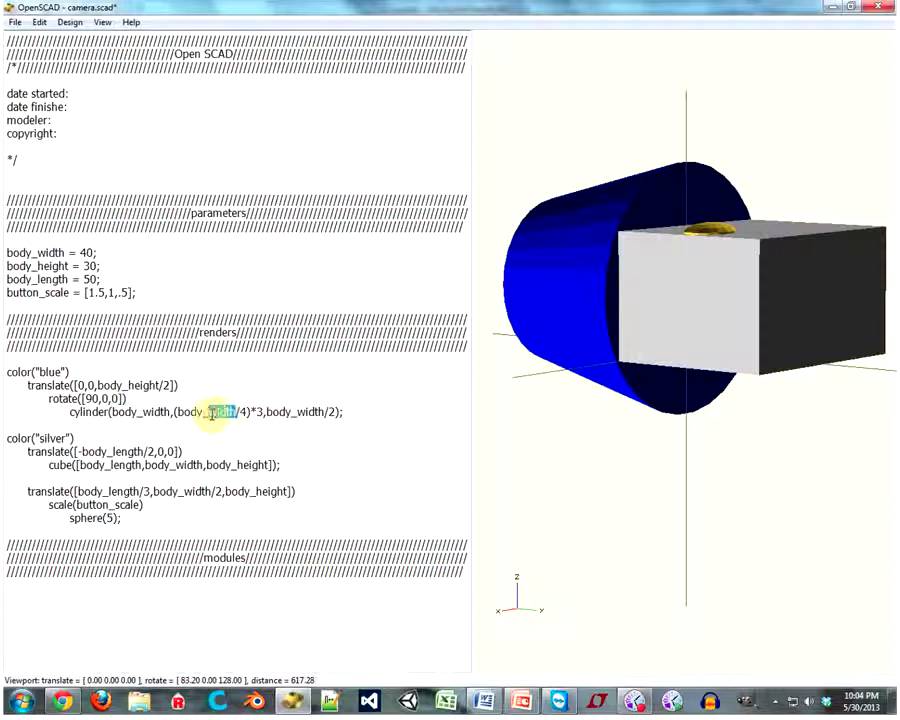
text(height)
drag(745, 295, 647, 315)
Step: Change body_height from 30 to 50 and preview the taller body
double_click(90, 266)
text(50)
key(F5)
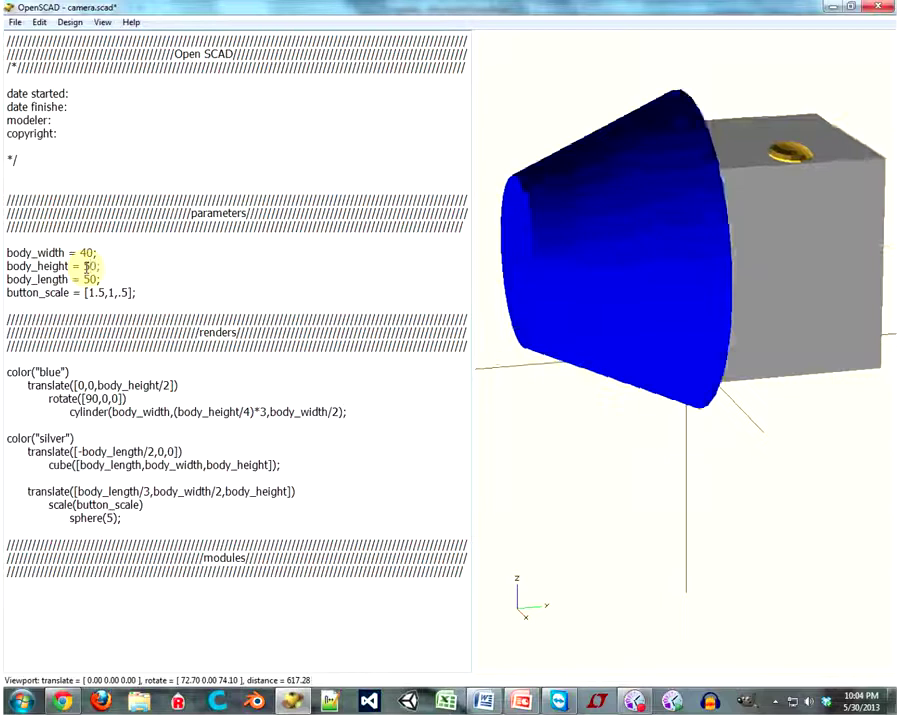
mouse_move(792, 330)
mouse_down()
mouse_move(845, 318)
mouse_move(805, 338)
mouse_move(713, 335)
mouse_move(696, 350)
mouse_move(632, 322)
mouse_move(851, 314)
mouse_move(659, 353)
mouse_up()
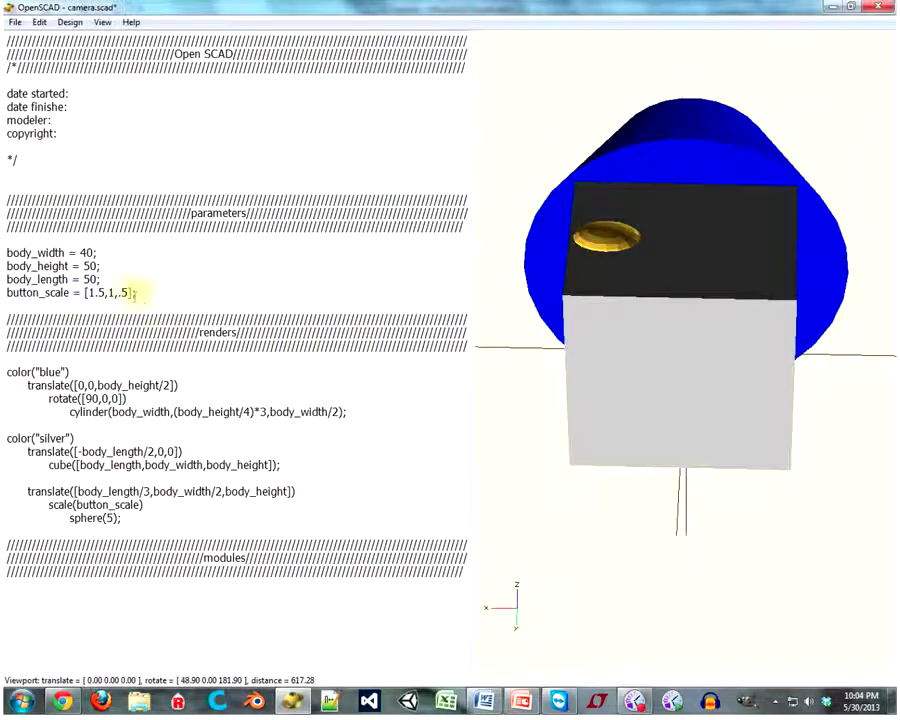
Step: Set body_length to 100 and view the longer body from the lens side
double_click(90, 279)
text(00)
key(F5)
scroll(620, 290, down, 5)
mouse_move(620, 314)
mouse_down()
mouse_move(750, 272)
mouse_move(623, 277)
mouse_move(639, 312)
mouse_move(743, 305)
mouse_move(793, 281)
mouse_move(629, 277)
mouse_up()
scroll(703, 290, up, 6)
scroll(716, 292, down, 3)
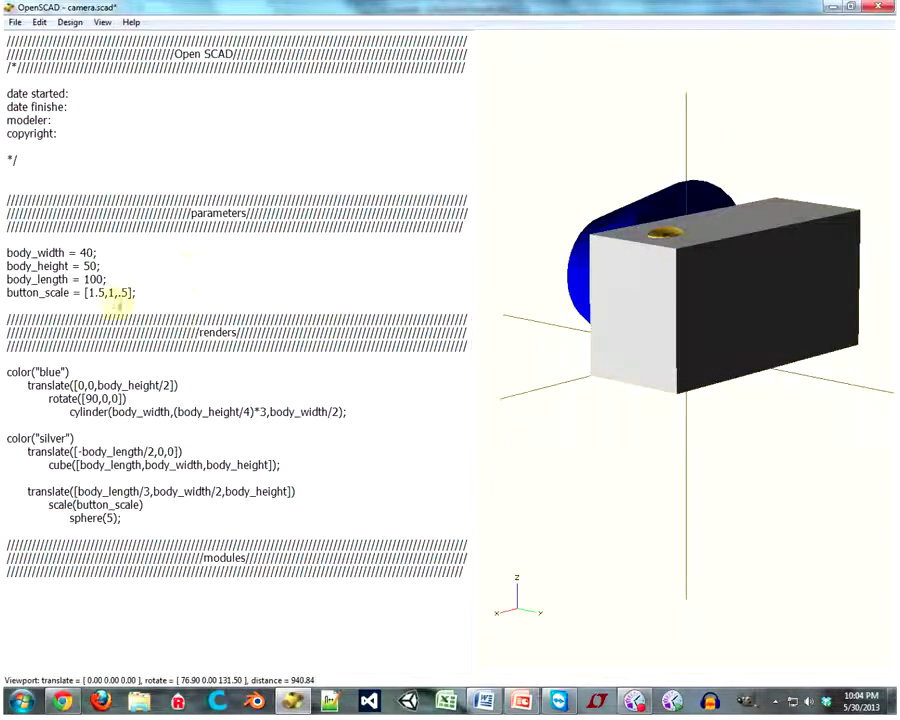
Step: Change button_scale's middle value to 2 and its last value to .4, previewing the flatter button
double_click(111, 293)
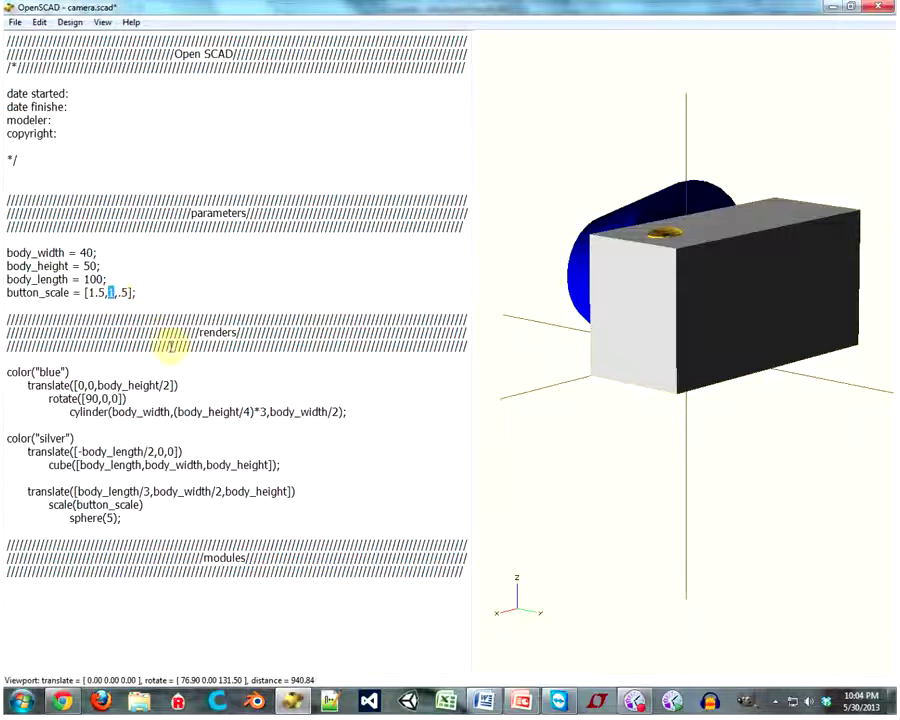
text(2)
mouse_move(690, 278)
mouse_down()
mouse_move(680, 306)
mouse_move(600, 350)
mouse_up()
double_click(121, 292)
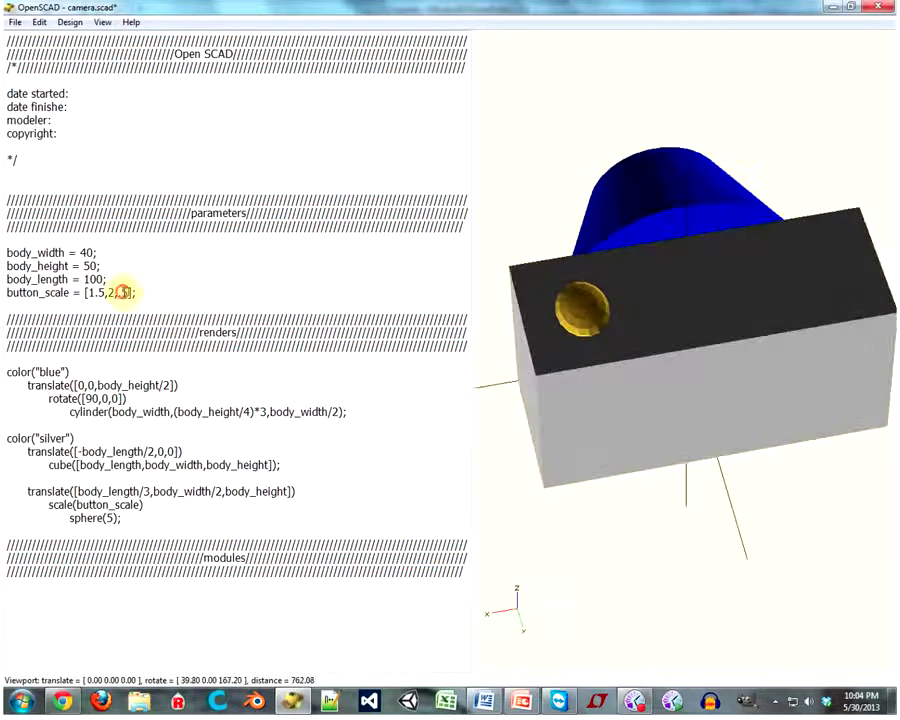
text(1)
text(4)
key(F5)
mouse_move(660, 362)
mouse_down()
mouse_move(716, 341)
mouse_move(653, 317)
mouse_move(731, 325)
mouse_move(704, 328)
mouse_up()
click(118, 292)
mouse_move(745, 290)
mouse_down()
mouse_move(755, 284)
mouse_move(724, 302)
mouse_move(638, 306)
mouse_up()
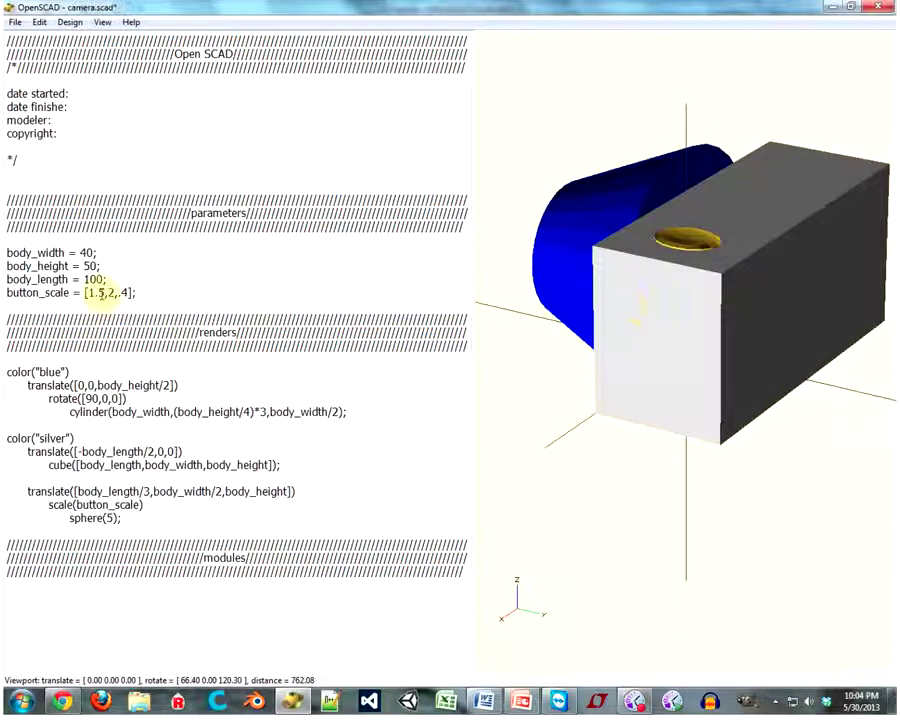
Step: Set button_scale's first value to 4, giving [4,2,.4], and orbit to inspect the wide flat button
drag(102, 292, 88, 291)
text(4)
key(F5)
mouse_move(771, 298)
mouse_down()
mouse_move(597, 350)
mouse_move(775, 363)
mouse_move(747, 333)
mouse_move(662, 298)
mouse_move(640, 302)
mouse_up()
mouse_move(674, 284)
shift+right_down()
mouse_move(752, 245)
mouse_move(736, 242)
shift+right_up()
mouse_move(736, 242)
mouse_down()
mouse_move(704, 252)
mouse_move(733, 370)
mouse_up()
scroll(734, 370, down, 7)
mouse_move(708, 527)
mouse_down()
mouse_move(593, 489)
mouse_move(635, 384)
mouse_move(482, 390)
mouse_move(892, 400)
mouse_move(778, 250)
mouse_move(584, 484)
mouse_move(658, 537)
mouse_move(528, 486)
mouse_move(694, 462)
mouse_move(632, 438)
mouse_move(520, 442)
mouse_move(660, 456)
mouse_up()
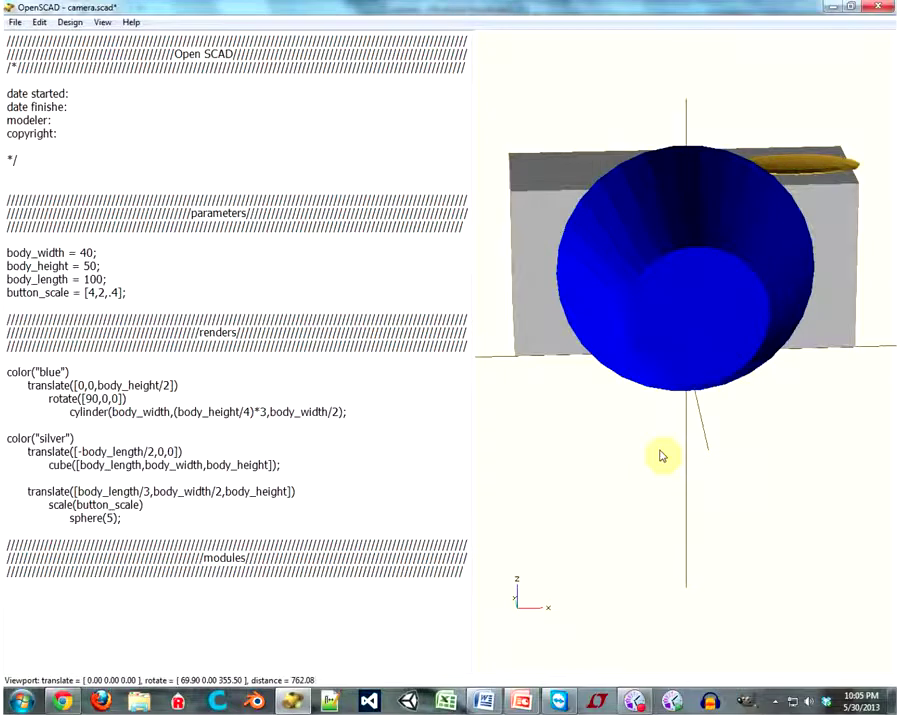
mouse_move(682, 398)
mouse_down()
mouse_move(702, 346)
mouse_move(596, 274)
mouse_move(647, 292)
mouse_move(580, 328)
mouse_move(671, 313)
mouse_move(660, 320)
mouse_up()
Step: Add a $fn=4 parameter line after button_scale and preview the blocky four-sided lens
click(169, 297)
key(Return)
text($fn=)
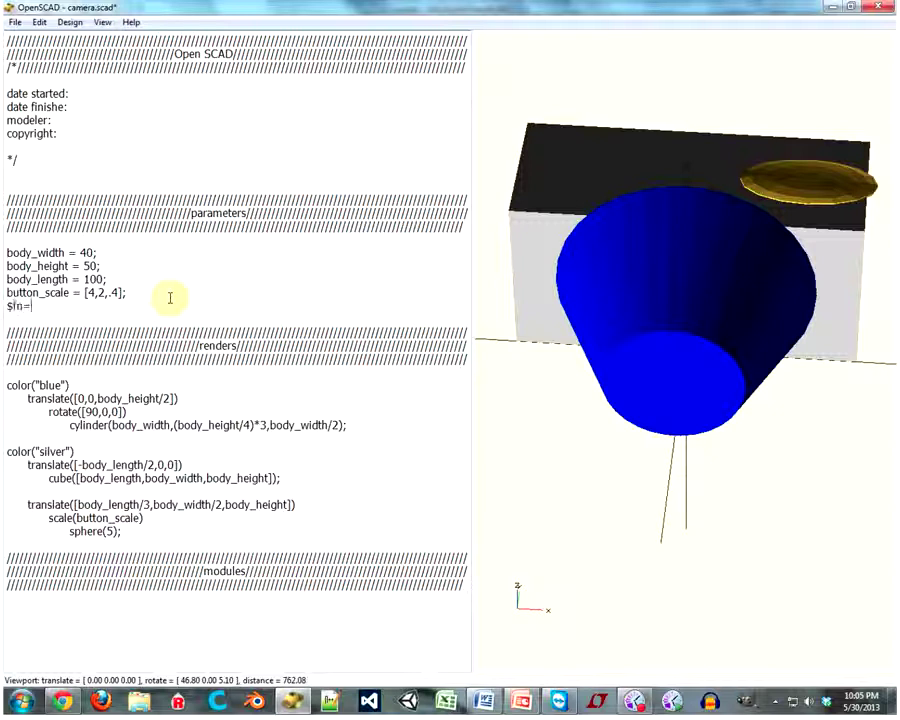
text(1)
key(F5)
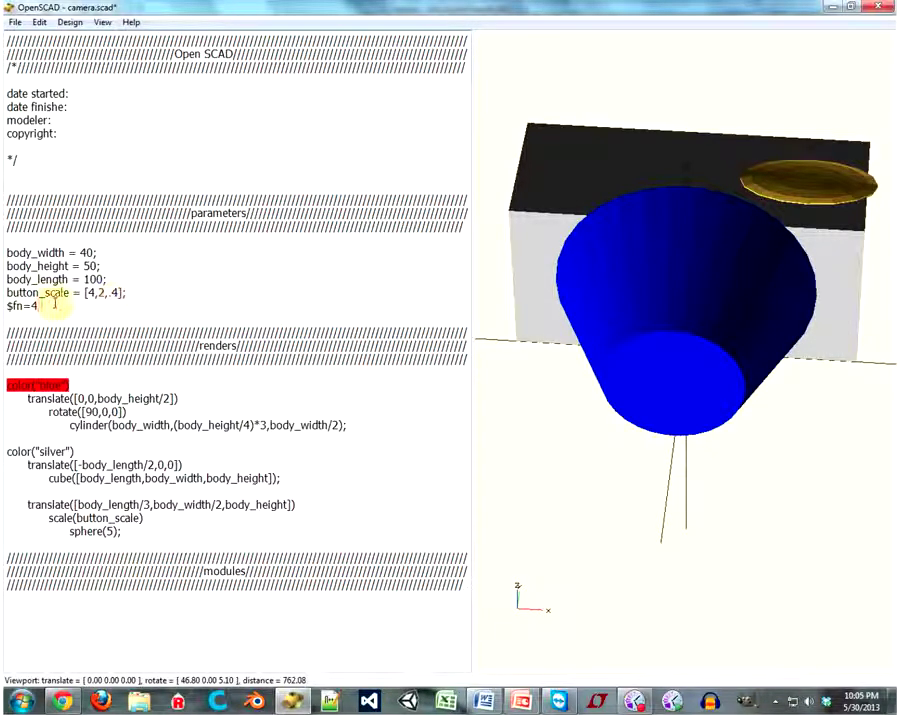
key(F5)
mouse_move(670, 276)
mouse_down()
mouse_move(720, 296)
mouse_move(632, 337)
mouse_move(565, 331)
mouse_move(683, 305)
mouse_move(747, 277)
mouse_move(722, 268)
mouse_move(737, 259)
mouse_move(749, 259)
mouse_move(739, 265)
mouse_move(748, 268)
mouse_move(783, 257)
mouse_move(774, 277)
mouse_move(731, 263)
mouse_move(756, 284)
mouse_move(729, 265)
mouse_move(748, 279)
mouse_move(735, 267)
mouse_move(745, 268)
mouse_up()
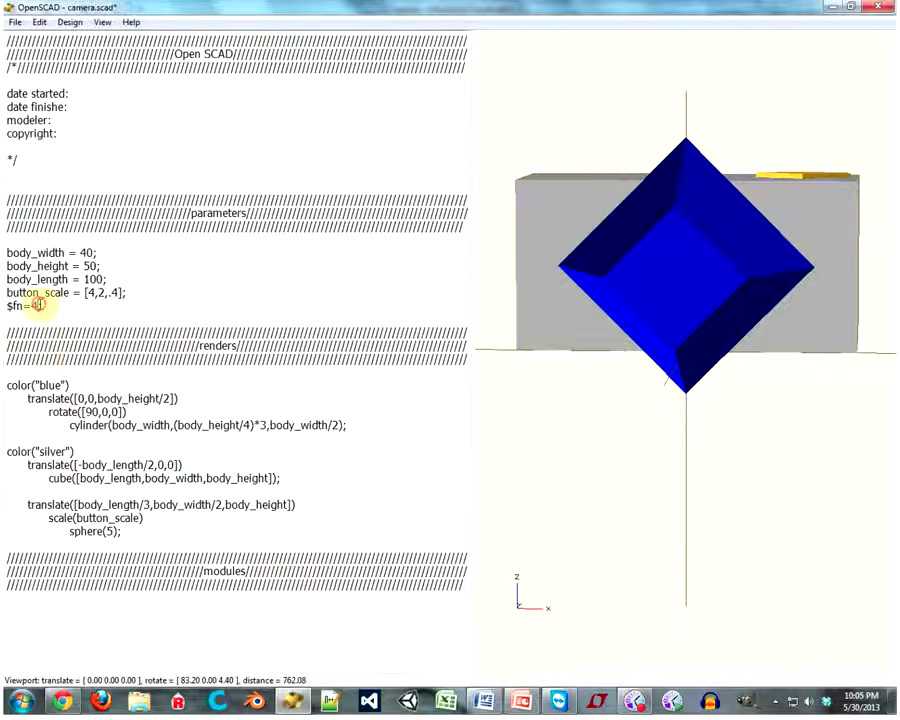
drag(620, 242, 793, 258)
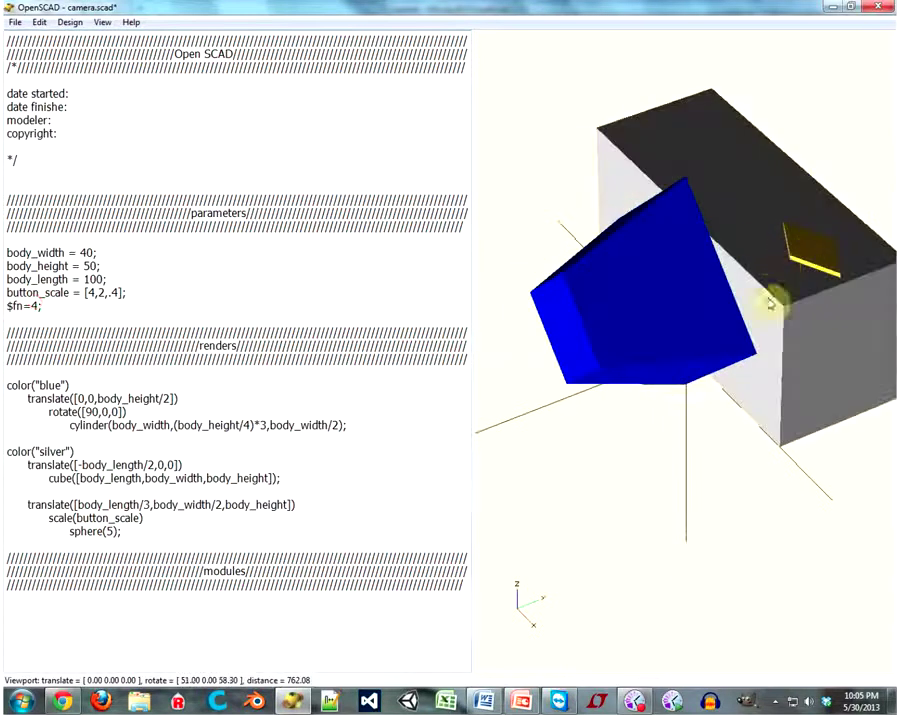
Step: Change the $fn value from 4 to 150 and preview the smoother camera model
double_click(34, 306)
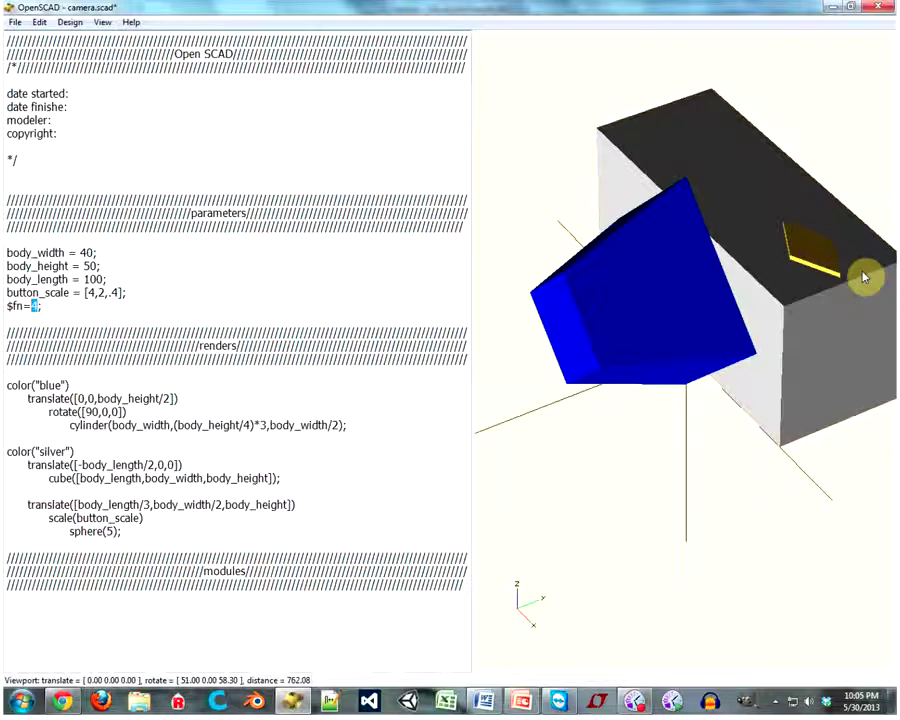
text(150)
key(F5)
mouse_move(859, 274)
mouse_down()
mouse_move(816, 282)
mouse_move(786, 312)
mouse_move(726, 320)
mouse_move(722, 330)
mouse_move(732, 348)
mouse_move(840, 345)
mouse_move(803, 303)
mouse_move(762, 303)
mouse_move(816, 344)
mouse_move(752, 306)
mouse_up()
scroll(786, 312, up, 2)
scroll(788, 319, up, 3)
scroll(813, 342, down, 3)
scroll(812, 340, down, 1)
drag(627, 377, 618, 382)
Step: Trim $fn from 150 to 5 and inspect the pentagonal lens and faceted button
click(45, 306)
drag(45, 306, 52, 306)
key(BackSpace)
key(Left)
key(BackSpace)
mouse_move(705, 314)
mouse_down()
mouse_move(510, 316)
mouse_move(514, 336)
mouse_move(624, 320)
mouse_move(593, 241)
mouse_up()
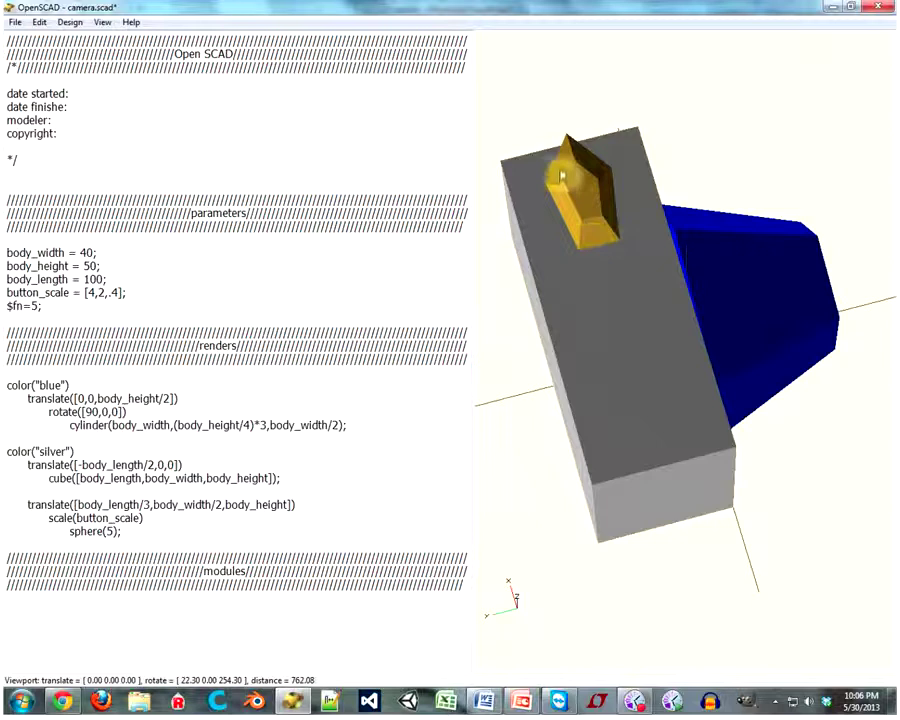
drag(593, 191, 595, 252)
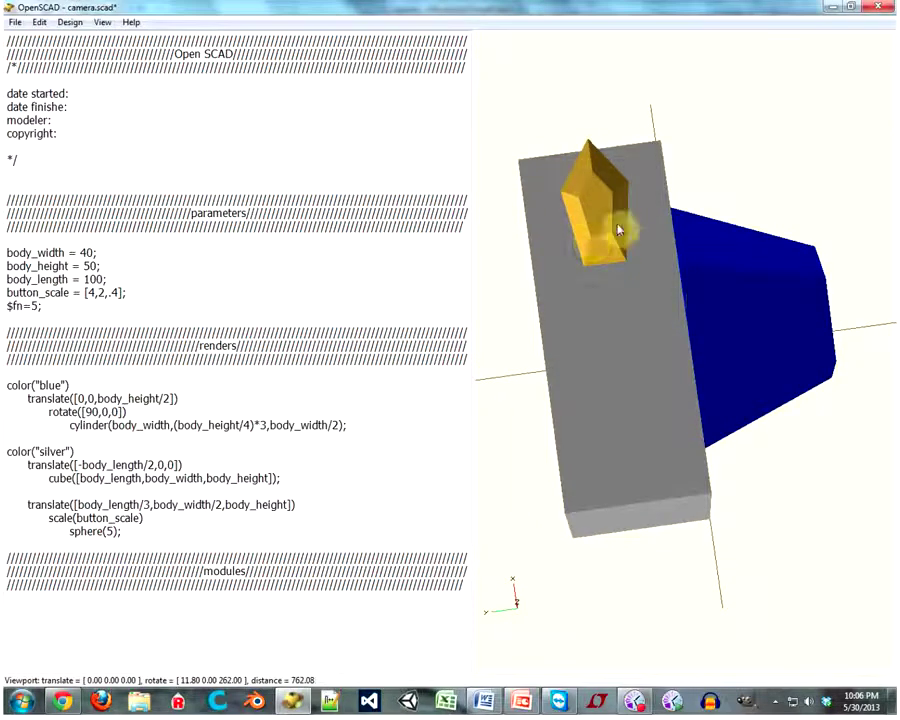
mouse_move(822, 300)
mouse_down()
mouse_move(832, 312)
mouse_move(820, 317)
mouse_up()
mouse_move(759, 468)
mouse_down()
mouse_move(659, 346)
mouse_move(653, 372)
mouse_move(560, 368)
mouse_move(603, 363)
mouse_move(530, 380)
mouse_up()
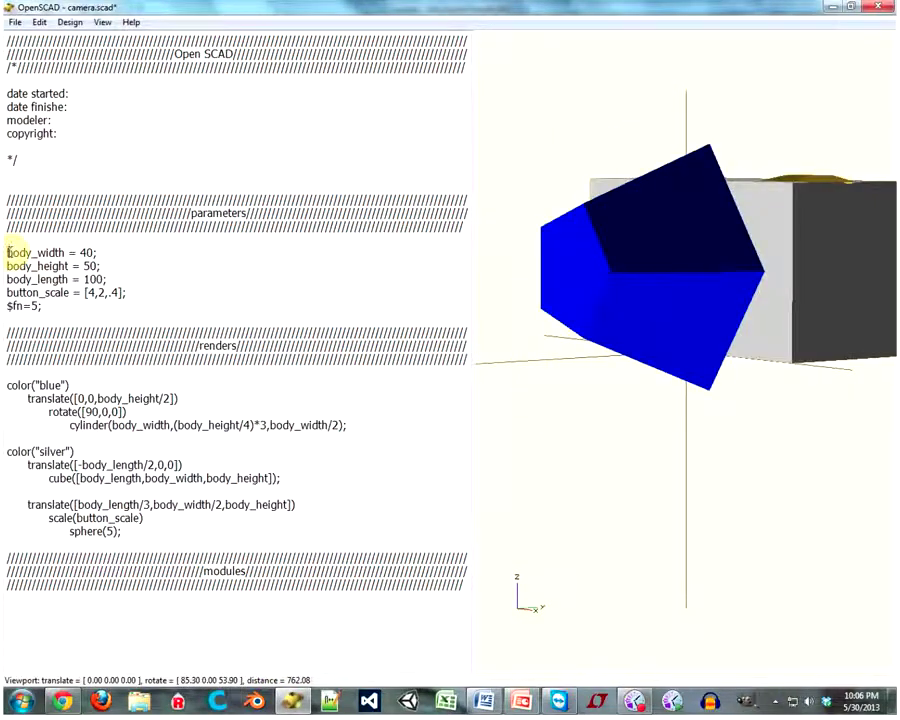
shift+click(97, 252)
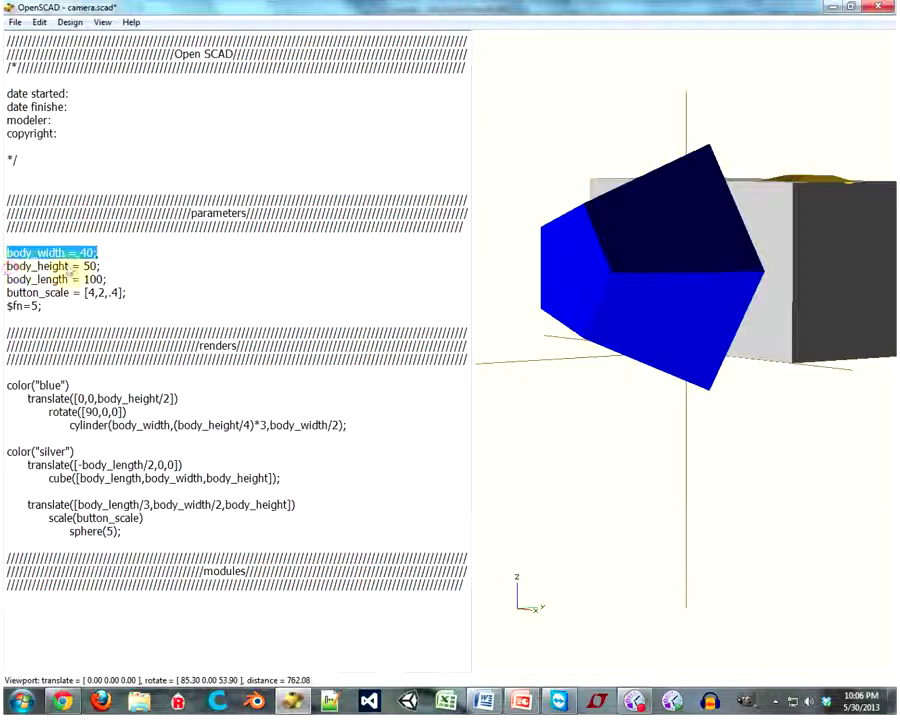
mouse_move(8, 266)
mouse_down()
mouse_move(124, 266)
mouse_move(35, 282)
mouse_up()
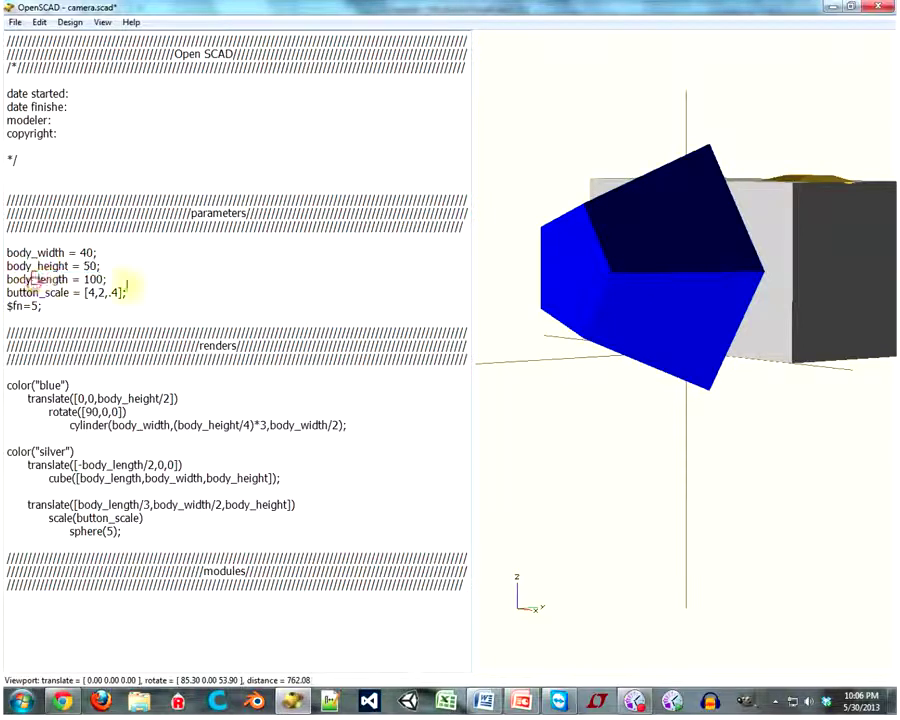
drag(124, 292, 30, 292)
click(16, 288)
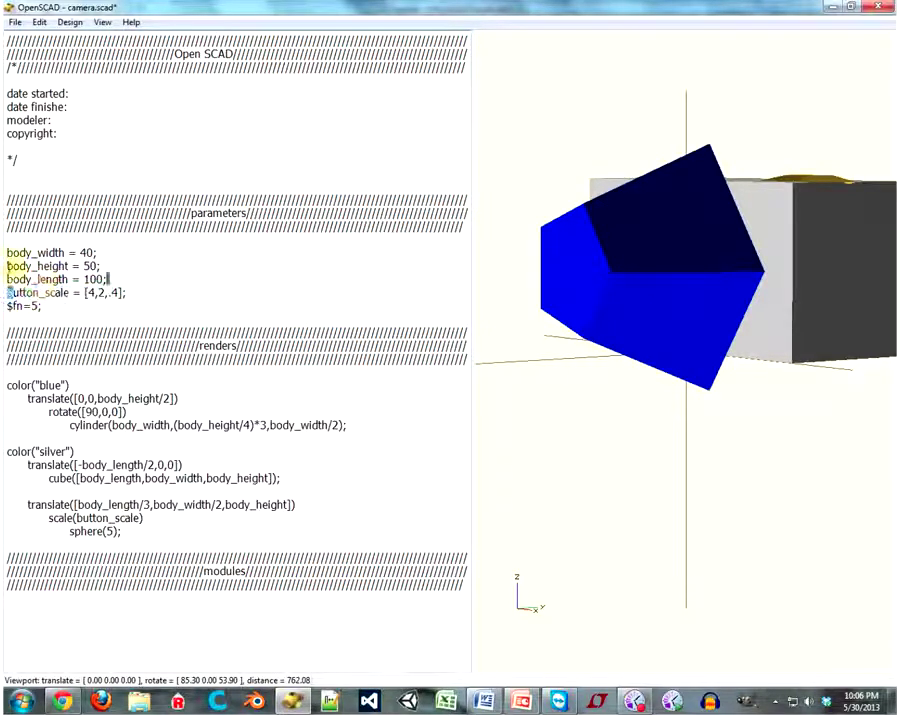
click(25, 282)
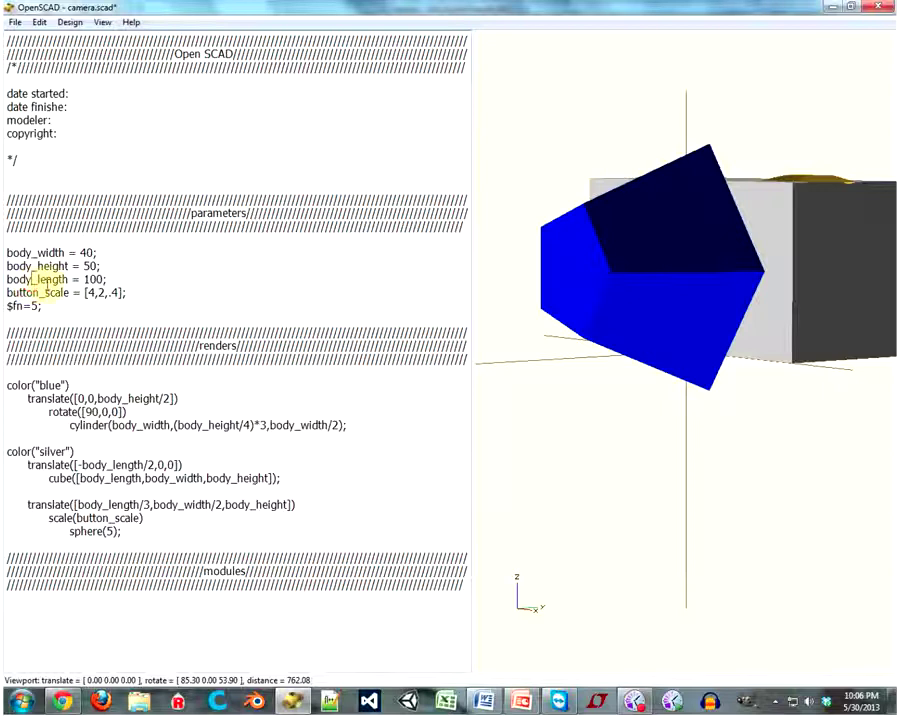
key(BackSpace)
key(BackSpace)
key(BackSpace)
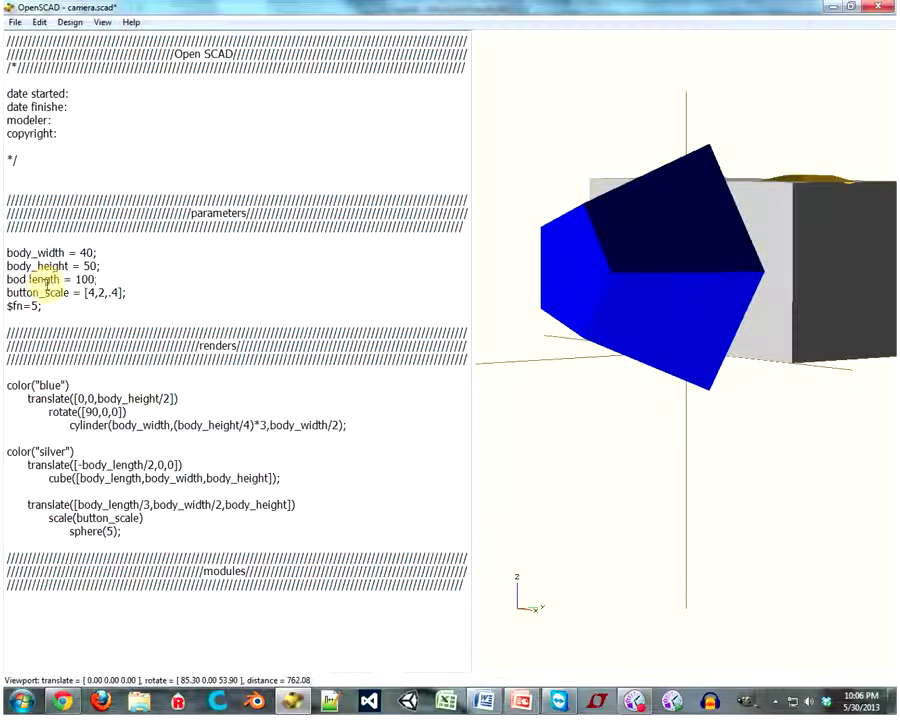
text(y)
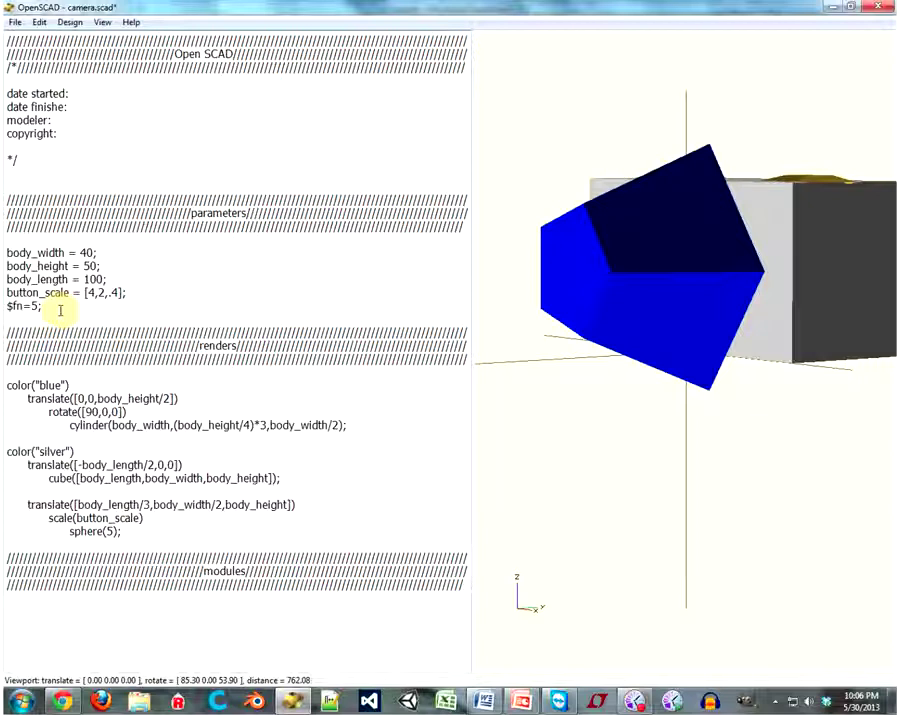
drag(33, 280, 106, 279)
click(48, 293)
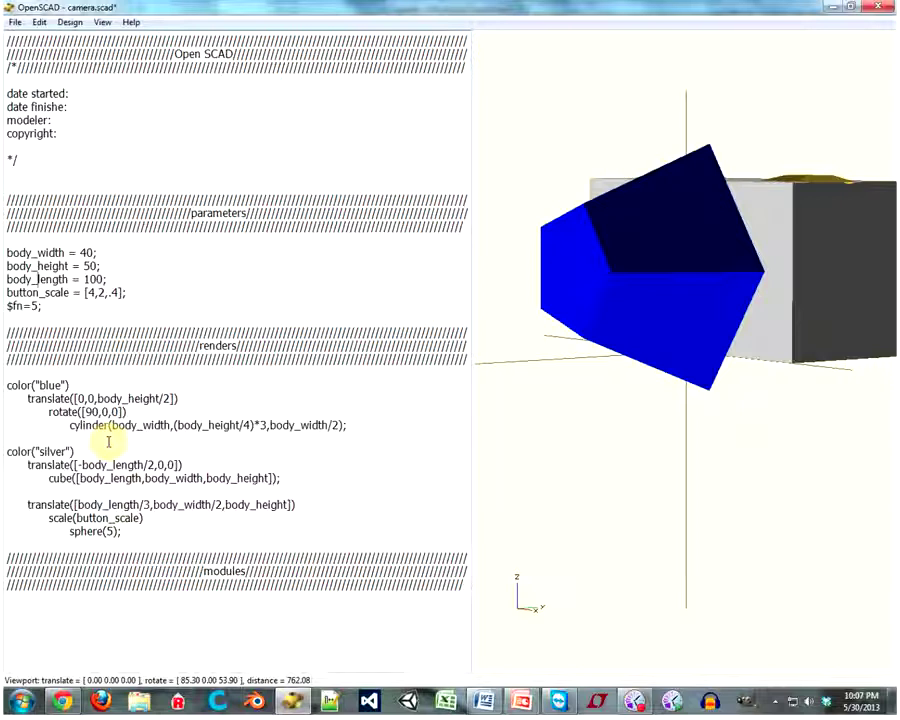
text(_)
key(BackSpace)
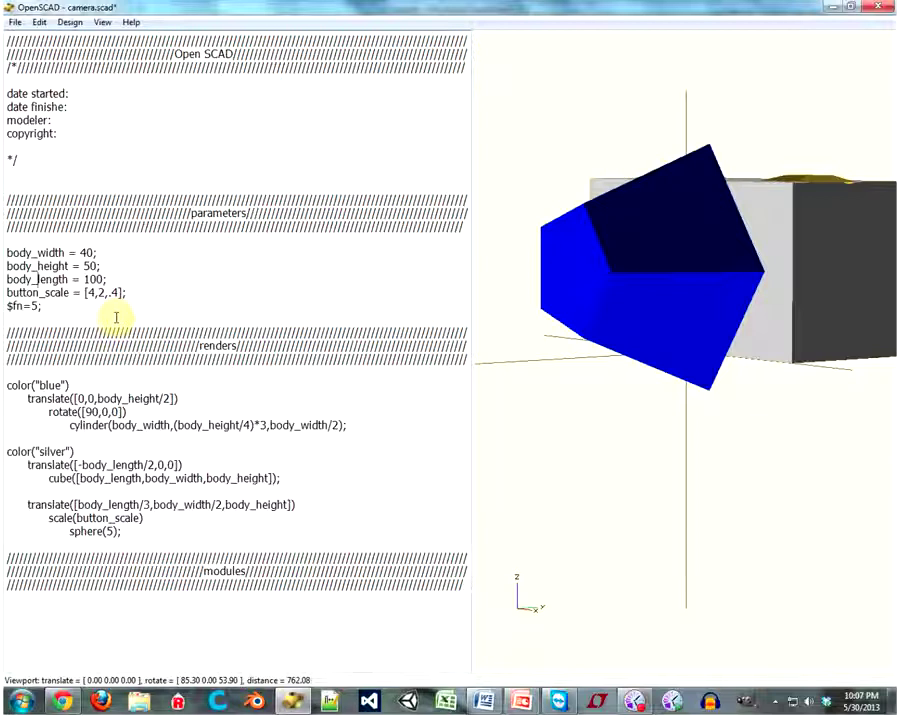
drag(740, 326, 687, 347)
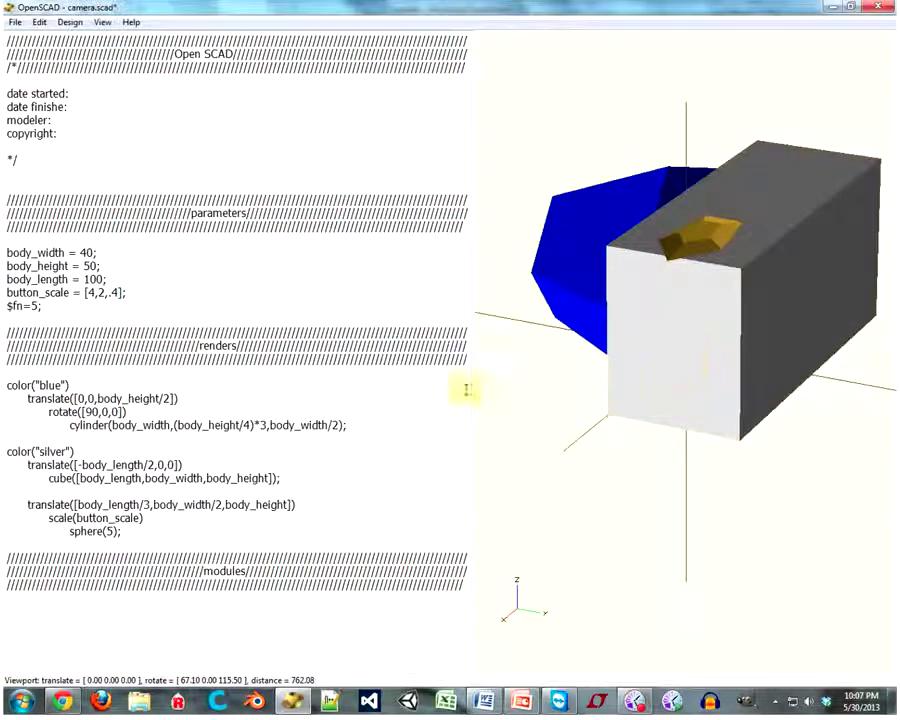
Step: Drag body_width, body_height, translate and cube fragments into the cylinder line
drag(117, 425, 169, 425)
drag(229, 425, 150, 438)
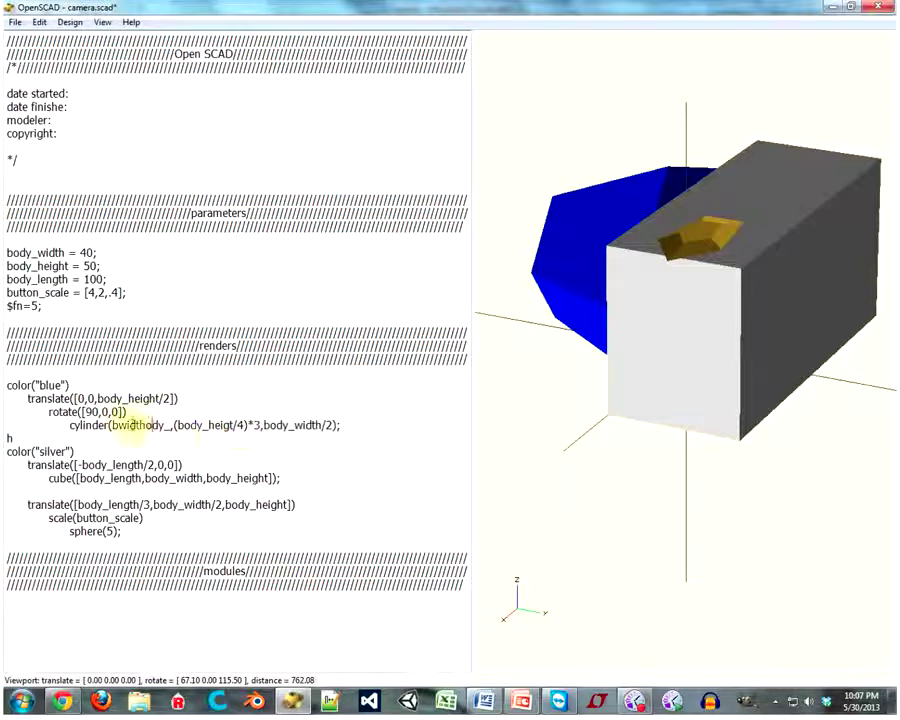
drag(208, 425, 92, 451)
click(217, 422)
mouse_move(213, 425)
mouse_down()
mouse_move(128, 425)
mouse_move(150, 490)
mouse_move(15, 438)
mouse_up()
drag(248, 425, 190, 480)
drag(279, 478, 28, 465)
drag(100, 470, 102, 425)
mouse_move(7, 478)
mouse_down()
mouse_move(120, 504)
mouse_move(224, 505)
mouse_move(209, 451)
mouse_up()
Step: Move the button translate text, a code block and the cylinder arguments to new spots
mouse_move(124, 505)
mouse_down()
mouse_move(142, 518)
mouse_move(101, 438)
mouse_up()
drag(103, 518, 145, 452)
drag(92, 478, 95, 545)
mouse_move(7, 505)
mouse_down()
mouse_move(160, 505)
mouse_move(163, 398)
mouse_up()
mouse_move(132, 465)
mouse_down()
mouse_move(122, 478)
mouse_move(134, 398)
mouse_move(114, 505)
mouse_up()
Step: Move 90,0,0 after color("blue") and other fragments, then preview to reveal the compile error
double_click(103, 452)
drag(103, 452, 118, 392)
mouse_move(103, 452)
mouse_down()
mouse_move(78, 438)
mouse_move(73, 531)
mouse_up()
drag(96, 478, 14, 505)
drag(140, 480, 28, 411)
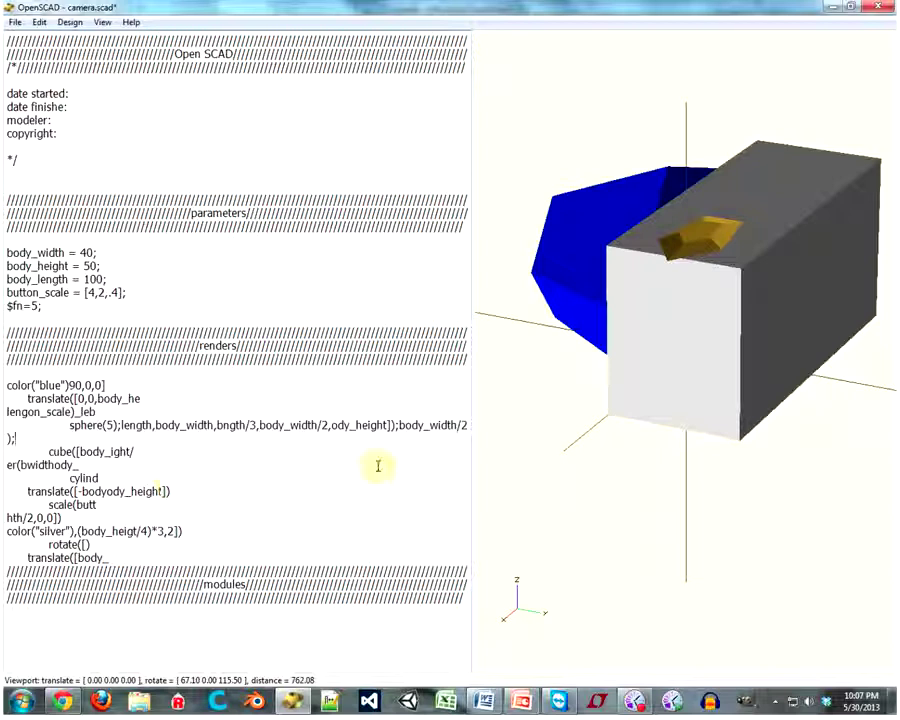
key(F5)
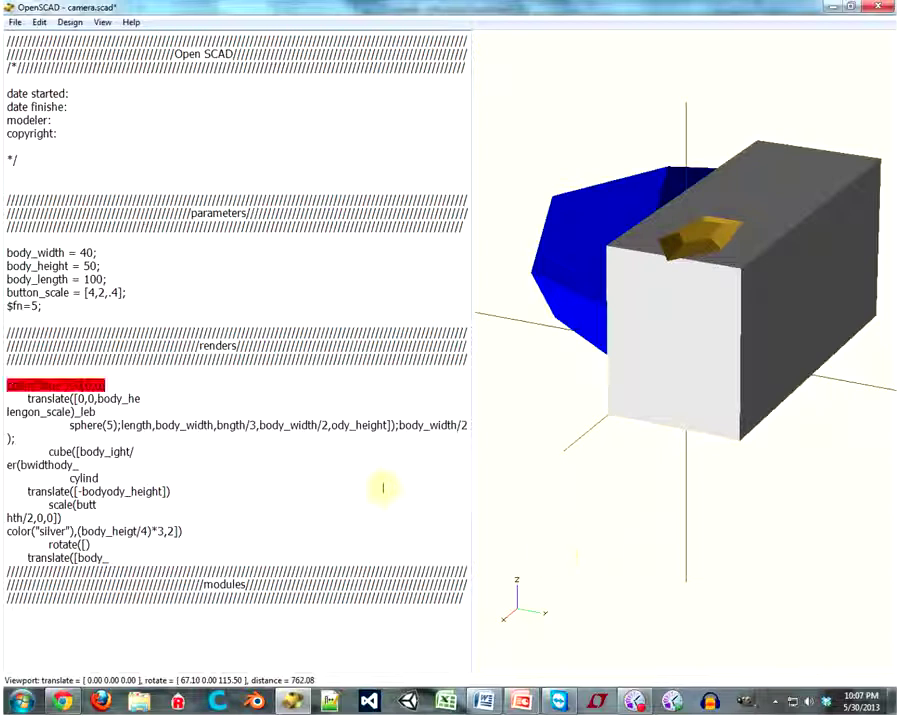